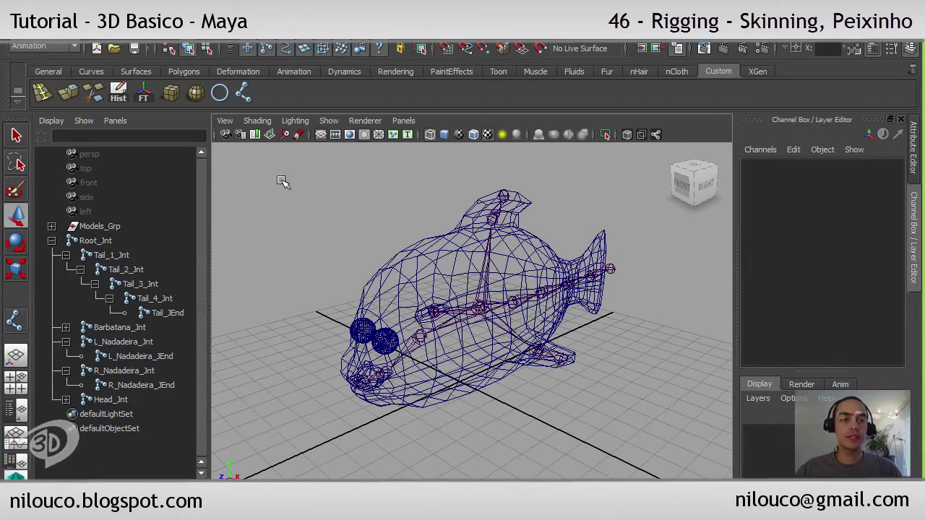
# Save the fish rig scene and confirm past the student version warning.
pyautogui.click(133, 48)
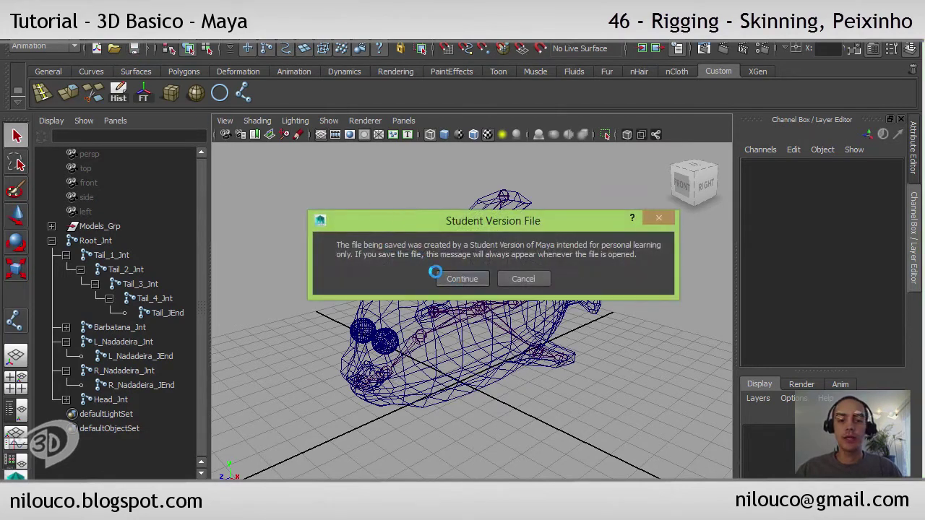
pyautogui.click(457, 279)
# Save the scene as wip_rig_Peixinho_01.ma, confirming the student version warning.
pyautogui.click(15, 33)
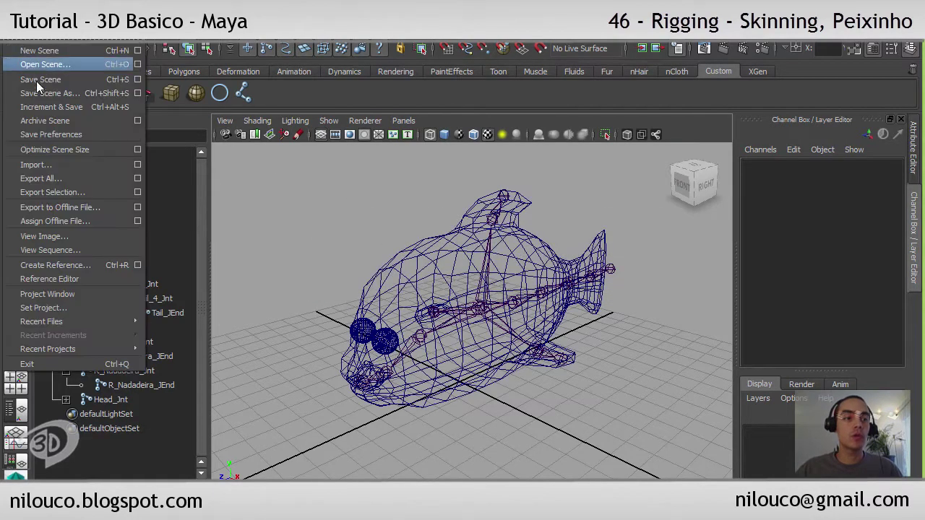
pyautogui.click(46, 93)
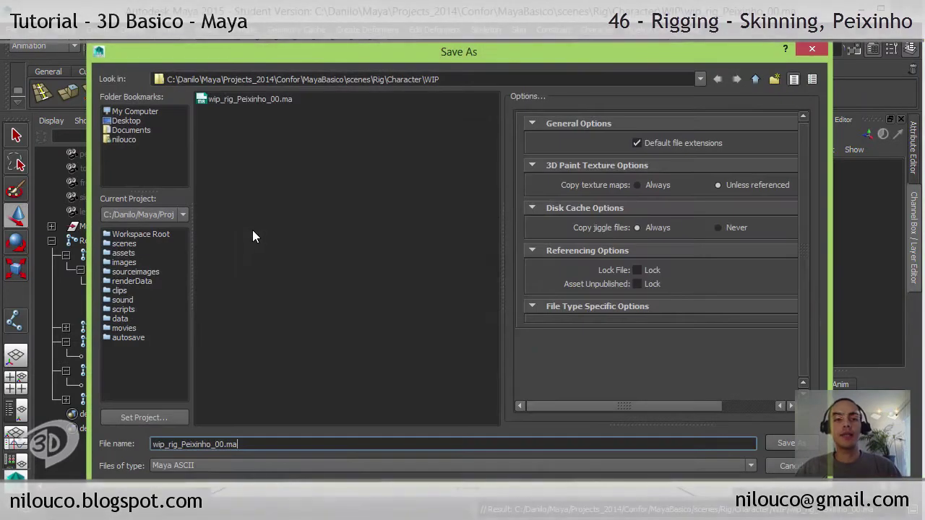
pyautogui.click(266, 100)
pyautogui.click(218, 444)
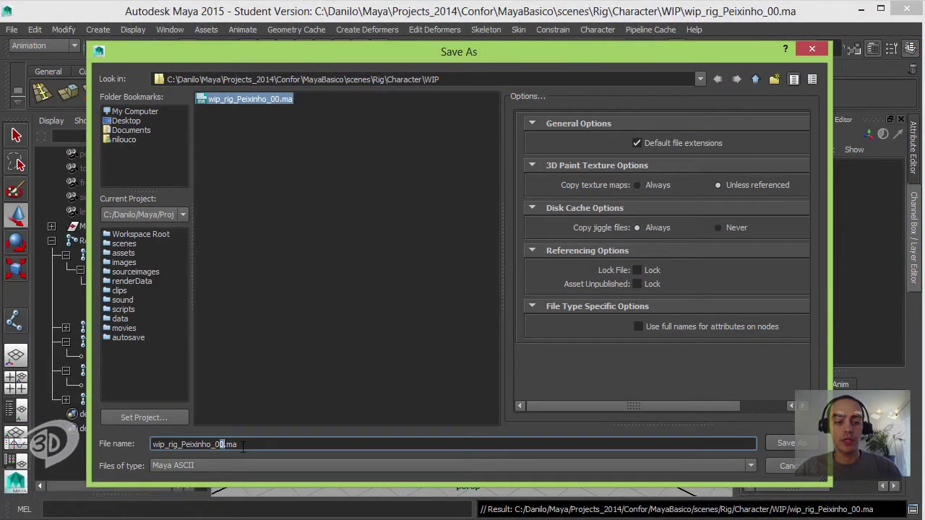
pyautogui.write('1')
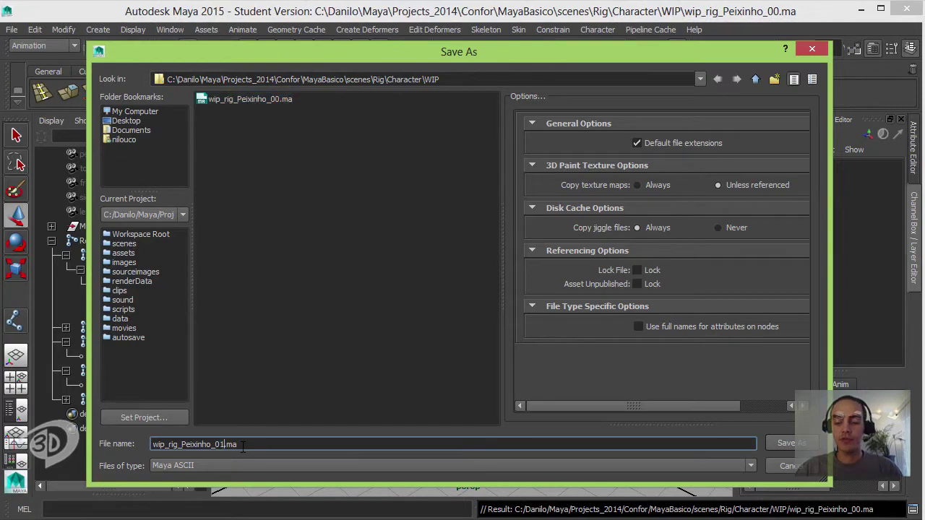
pyautogui.press('Return')
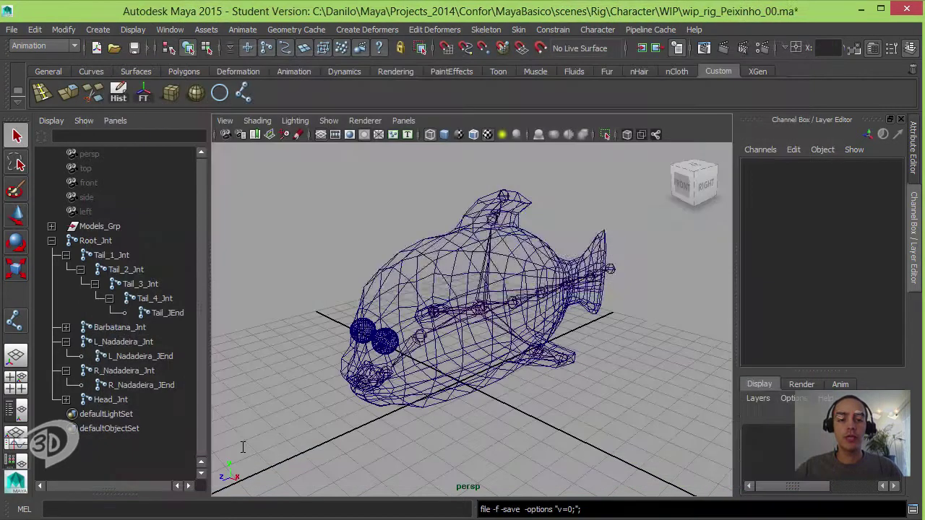
pyautogui.click(466, 277)
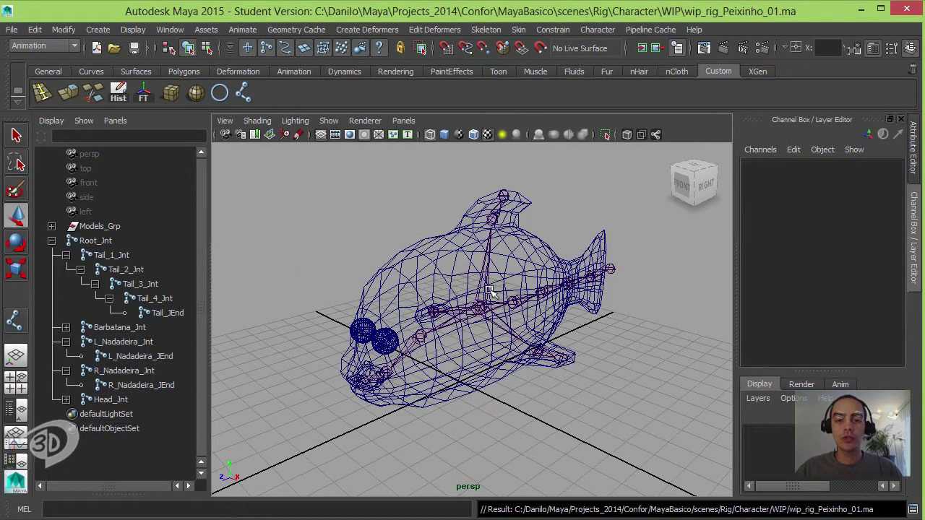
# Select Root_Jnt plus the Corpo_Geo mesh and open the Smooth Bind options.
pyautogui.moveTo(498, 296)
pyautogui.keyDown('alt'); pyautogui.mouseDown()
pyautogui.moveTo(519, 321)
pyautogui.moveTo(448, 334)
pyautogui.moveTo(448, 351)
pyautogui.mouseUp(); pyautogui.keyUp('alt')
pyautogui.click(482, 331)
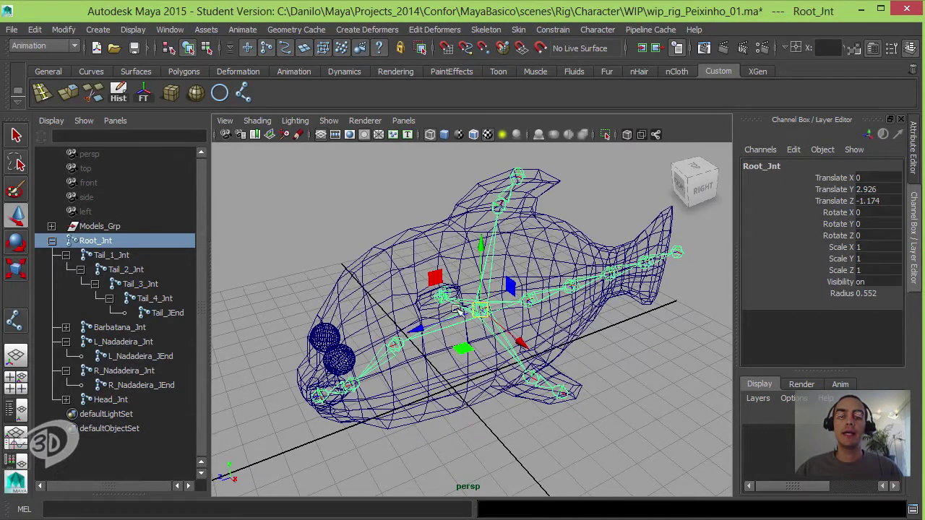
pyautogui.click(394, 261)
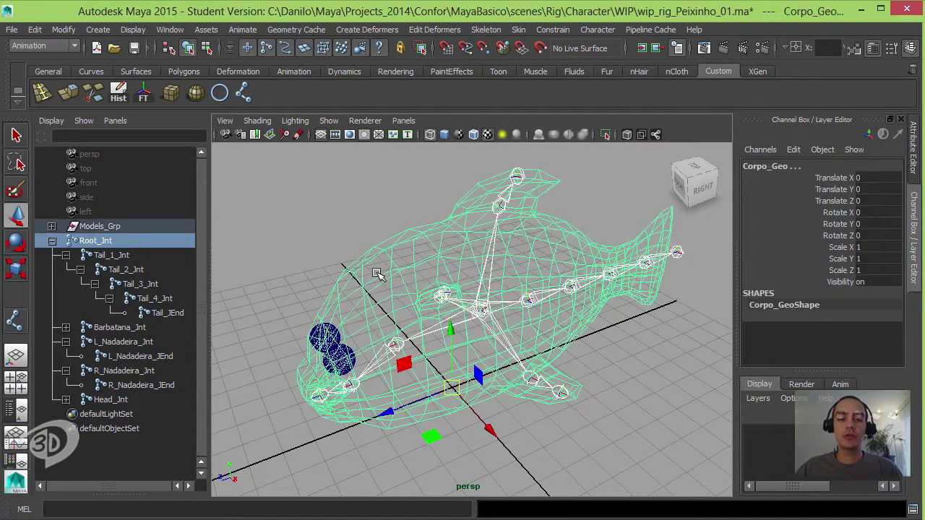
pyautogui.click(519, 30)
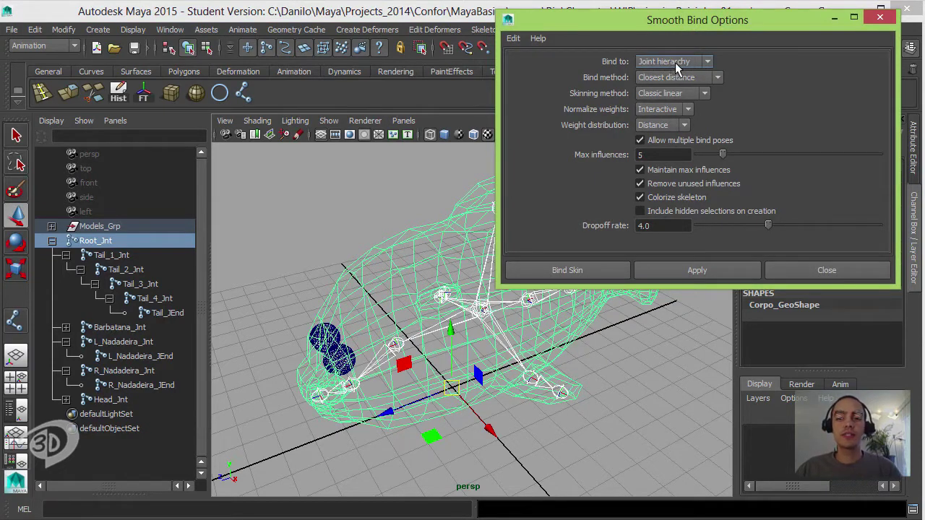
# Set the Smooth Bind 'Bind to' option to Selected joints.
pyautogui.click(675, 62)
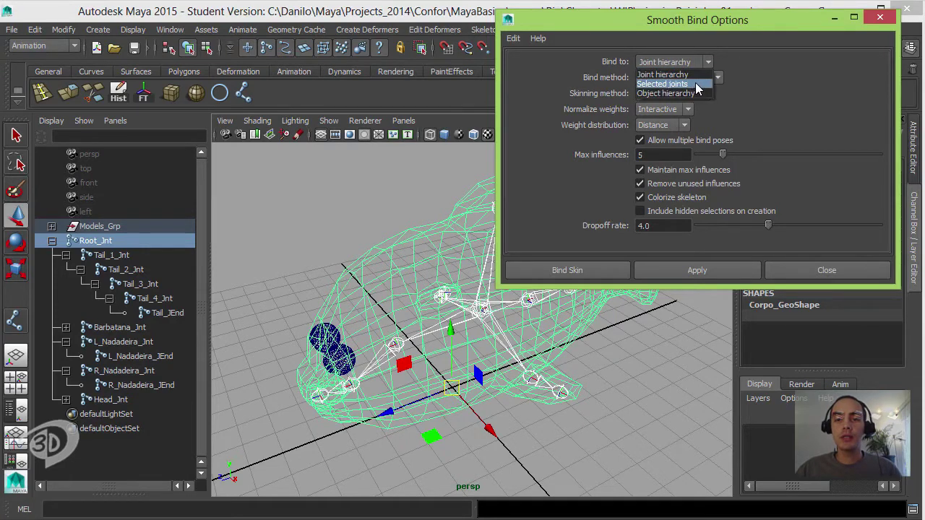
pyautogui.click(695, 83)
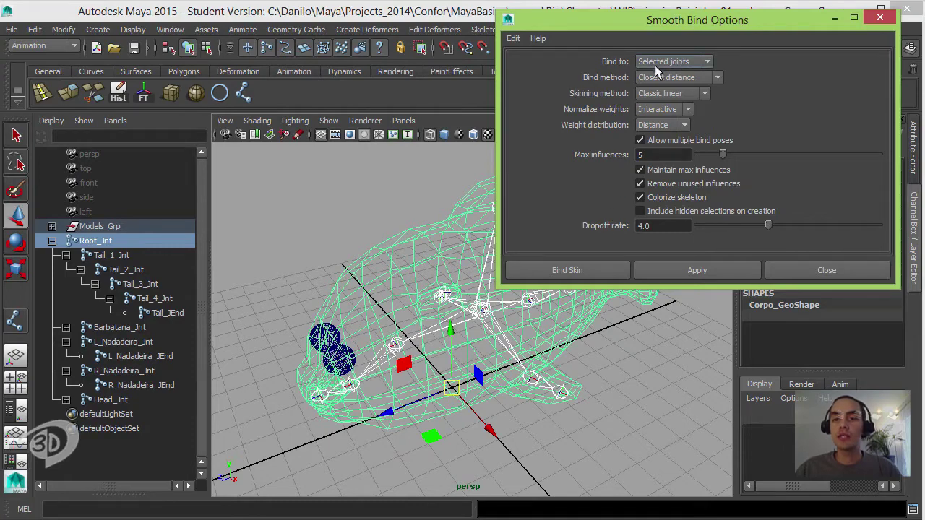
# Select Root_Jnt, tail joints, Barbatana_Jnt, both Nadadeira joints, Head_Jnt, Jaw_Jnt, and the fish mesh.
pyautogui.keyDown('alt'); pyautogui.moveTo(463, 217); pyautogui.dragTo(303, 217); pyautogui.keyUp('alt')
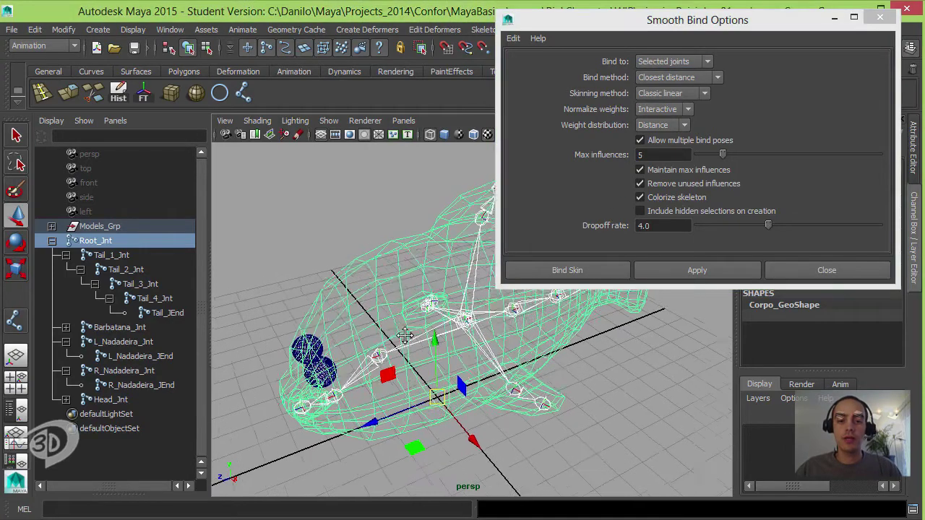
pyautogui.click(260, 219)
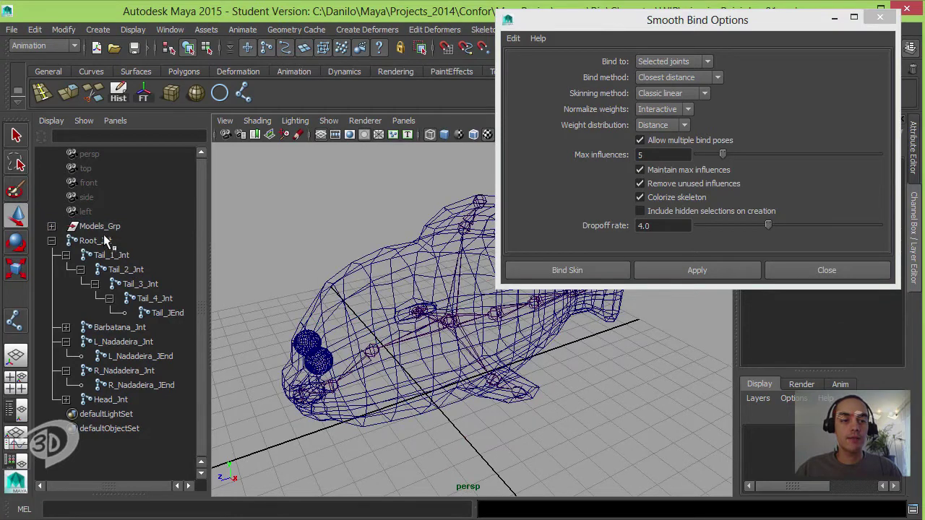
pyautogui.moveTo(105, 241); pyautogui.dragTo(165, 315)
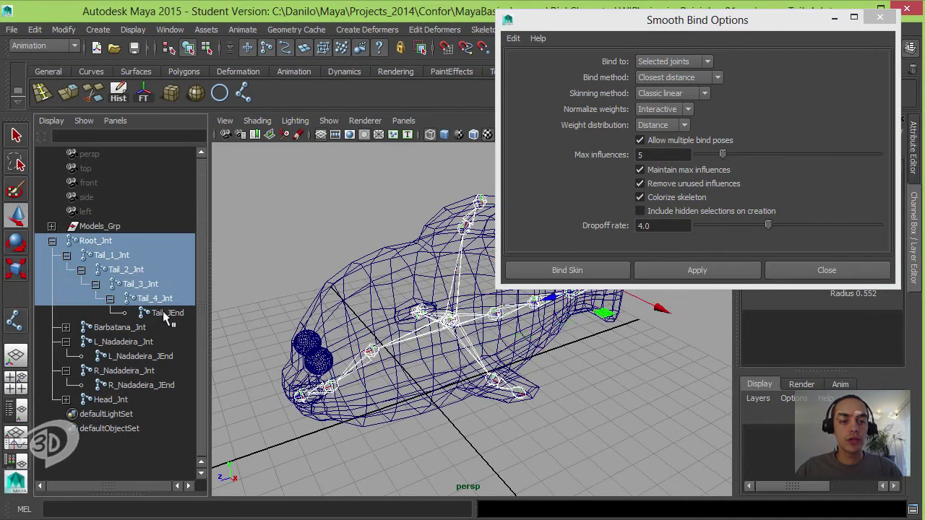
pyautogui.keyDown('ctrl'); pyautogui.click(116, 328); pyautogui.keyUp('ctrl')
pyautogui.click(66, 328)
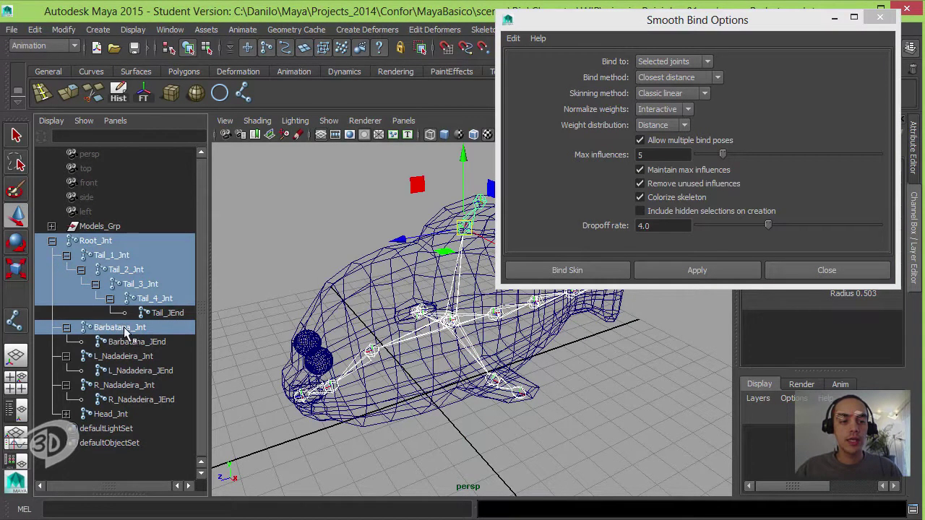
pyautogui.keyDown('ctrl'); pyautogui.click(122, 356); pyautogui.keyUp('ctrl')
pyautogui.keyDown('ctrl'); pyautogui.click(131, 384); pyautogui.keyUp('ctrl')
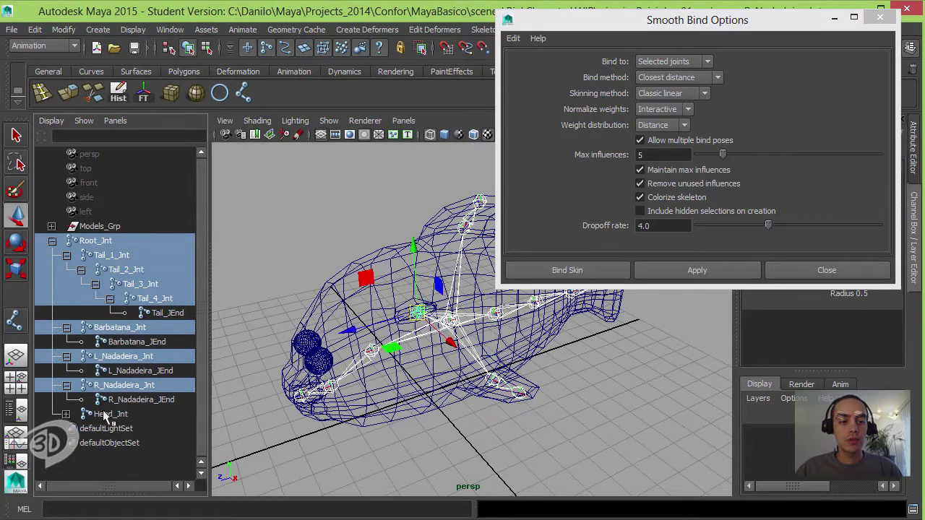
pyautogui.click(65, 414)
pyautogui.click(81, 429)
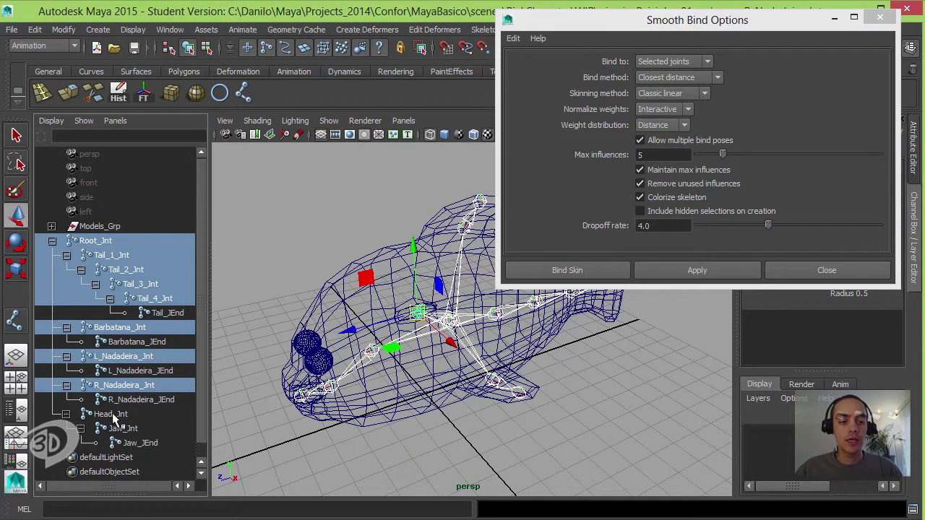
pyautogui.keyDown('ctrl'); pyautogui.click(114, 416); pyautogui.keyUp('ctrl')
pyautogui.keyDown('ctrl'); pyautogui.click(127, 429); pyautogui.keyUp('ctrl')
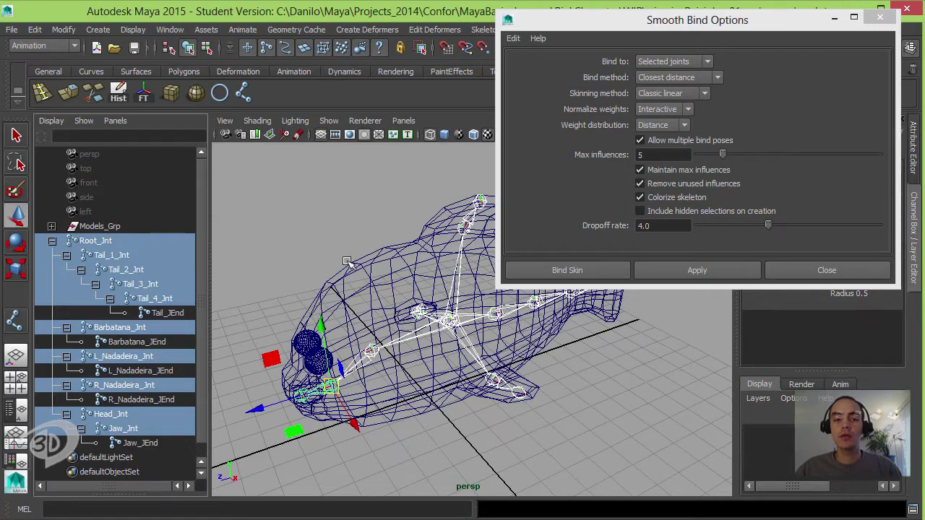
pyautogui.keyDown('shift'); pyautogui.click(396, 258); pyautogui.keyUp('shift')
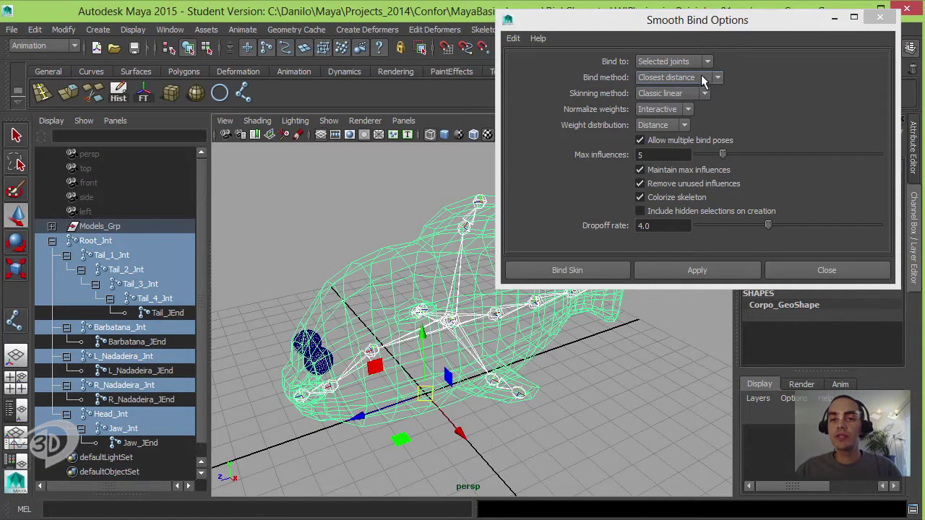
# Bind the mesh to selected joints with Max influences 5 and Maintain max influences unchecked.
pyautogui.click(661, 177)
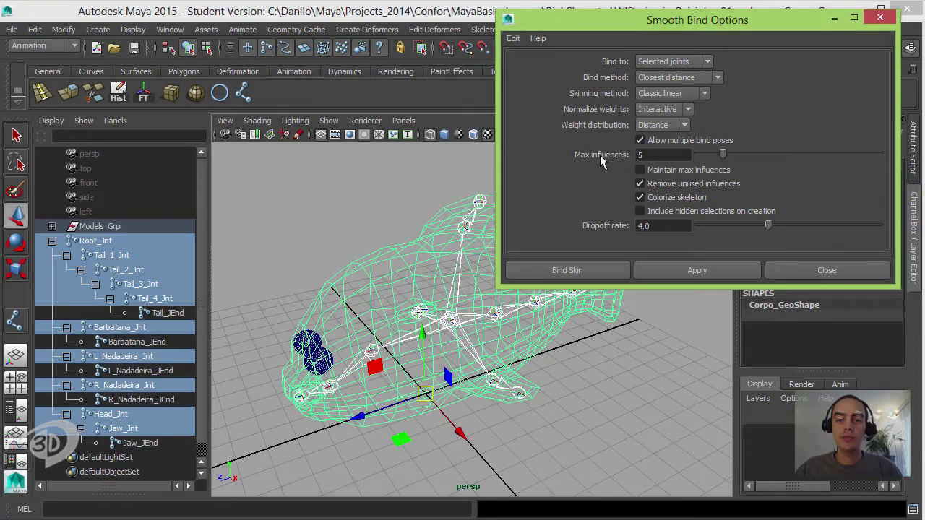
pyautogui.click(651, 155)
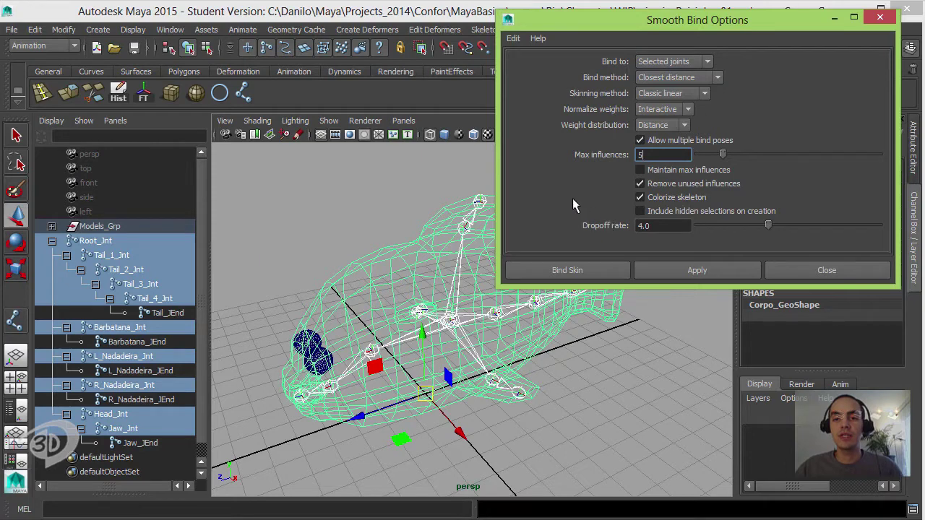
pyautogui.click(702, 61)
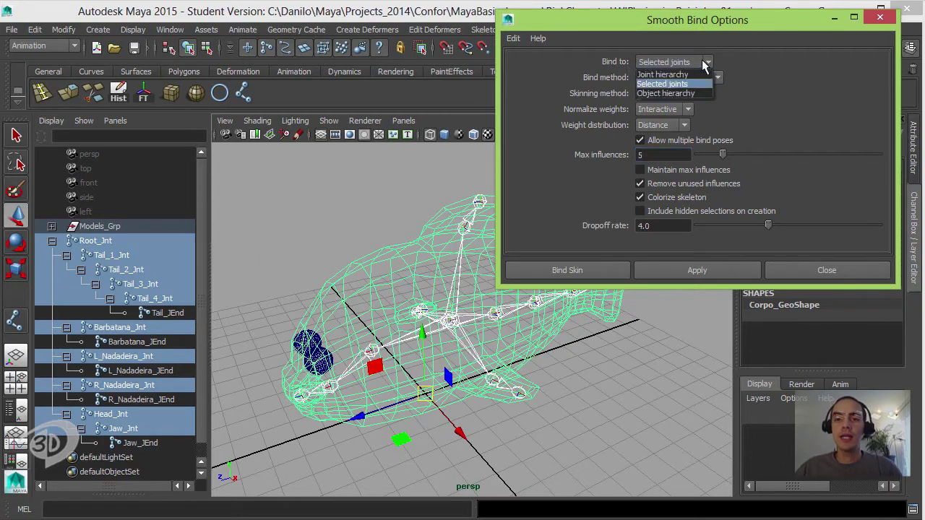
pyautogui.click(709, 59)
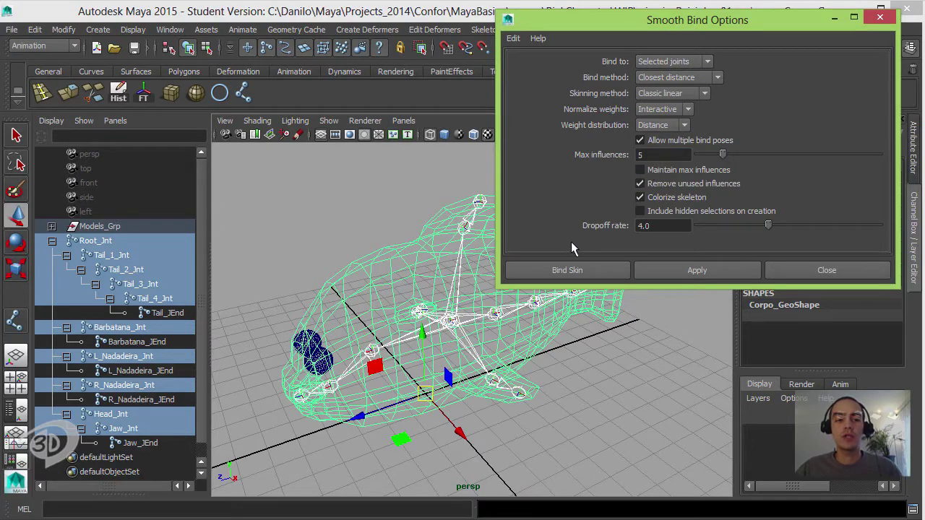
pyautogui.click(594, 269)
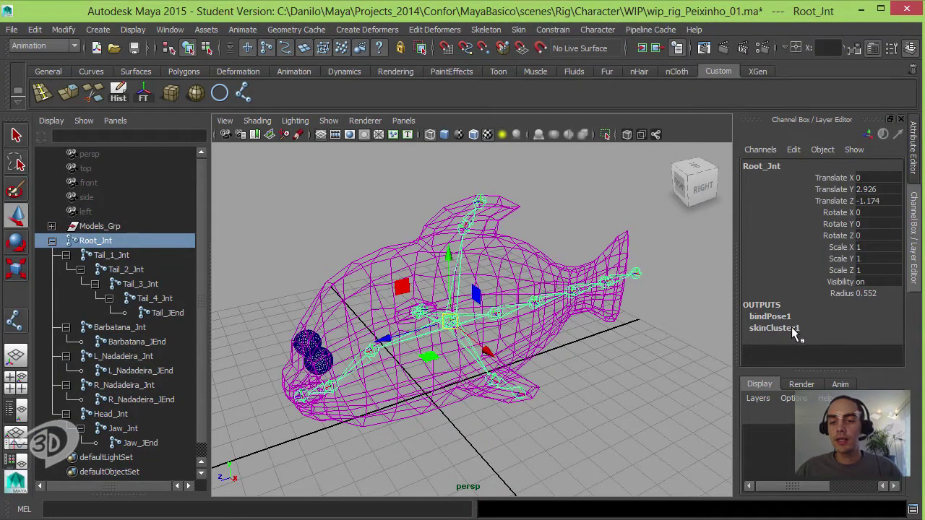
# Rename skinCluster1 to skinCluster1_corpo in the Channel Box, then deselect.
pyautogui.doubleClick(799, 327)
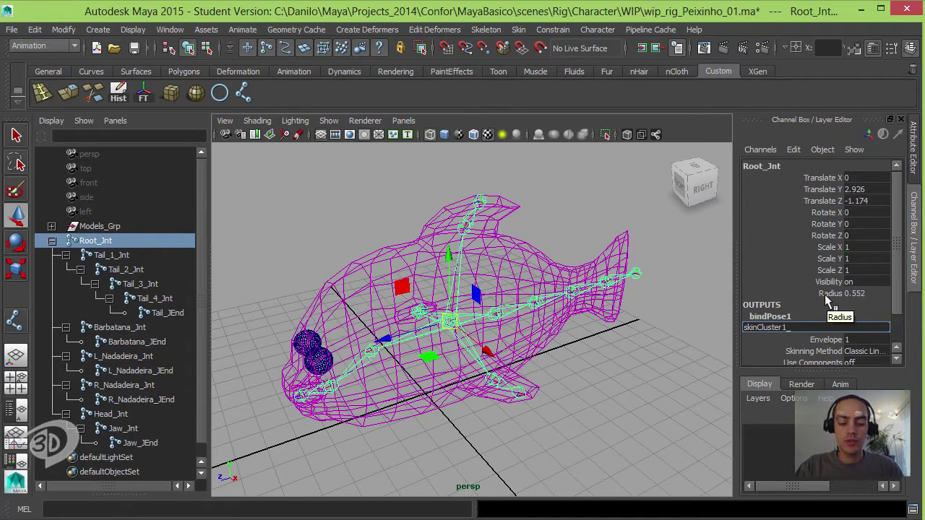
pyautogui.write('corpo')
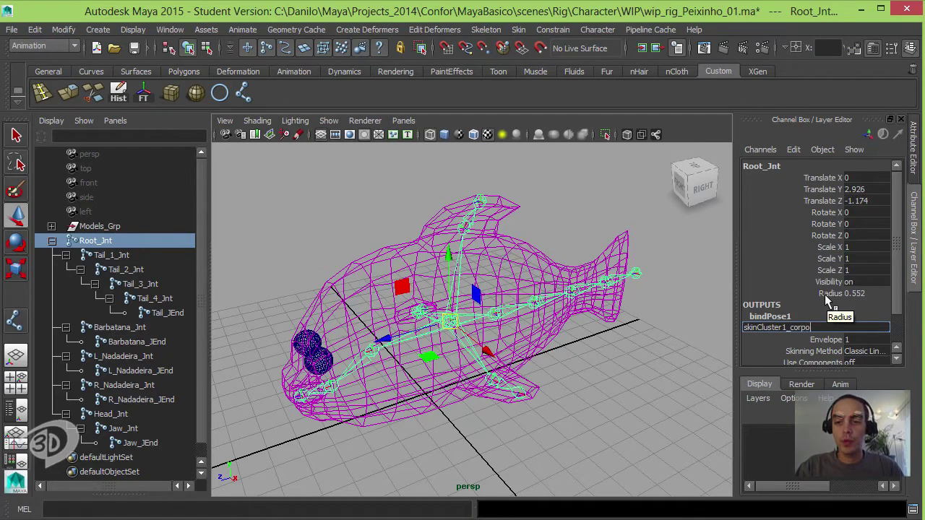
pyautogui.press('Return')
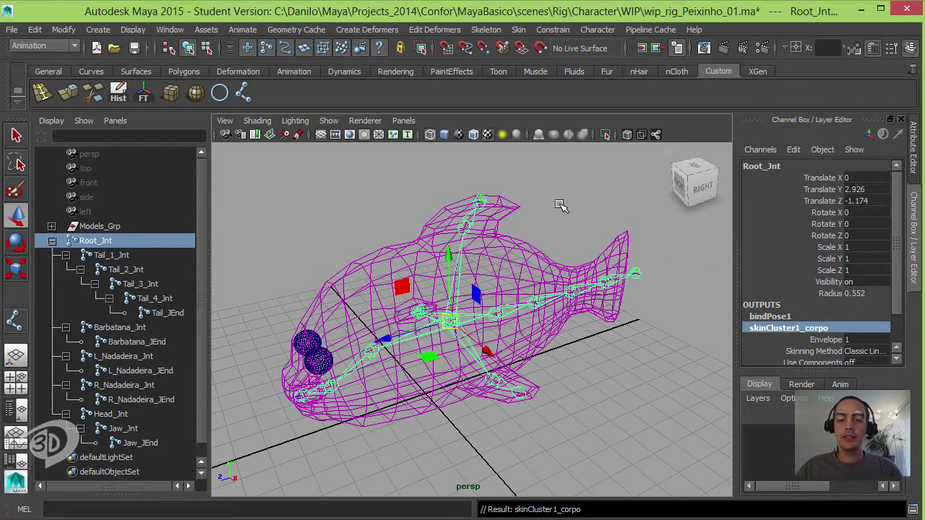
pyautogui.click(540, 259)
# Show Corpo_Geo shaded with X-Ray Joints enabled, reselect the mesh, and open the Skin menu.
pyautogui.click(514, 267)
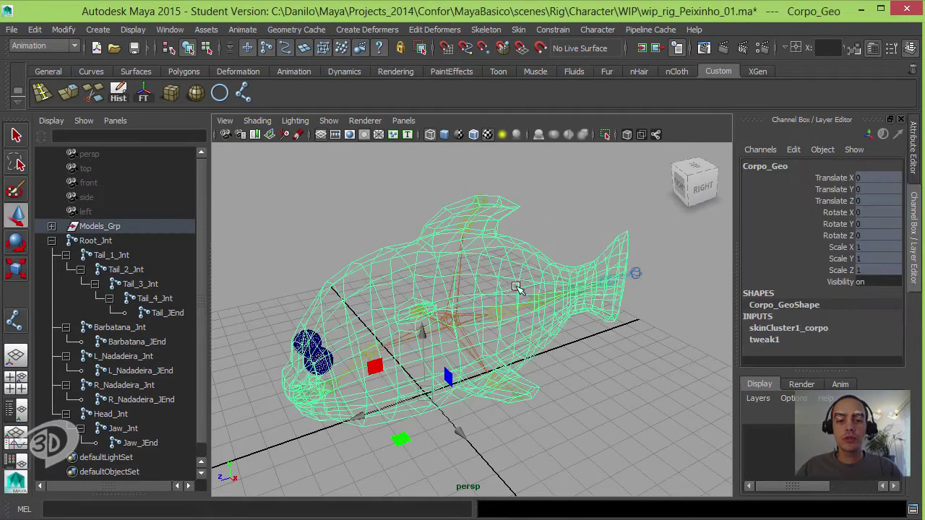
pyautogui.press('5')
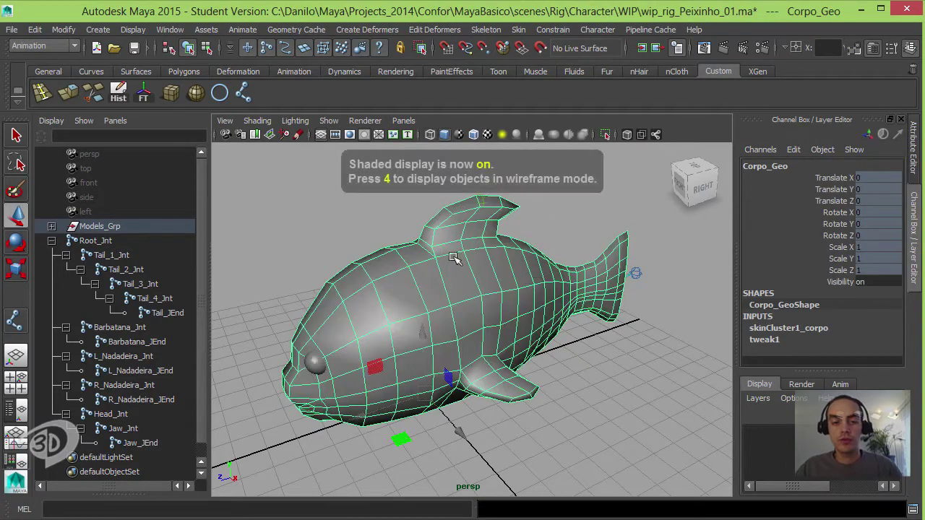
pyautogui.keyDown('alt'); pyautogui.moveTo(504, 309); pyautogui.dragTo(546, 293); pyautogui.keyUp('alt')
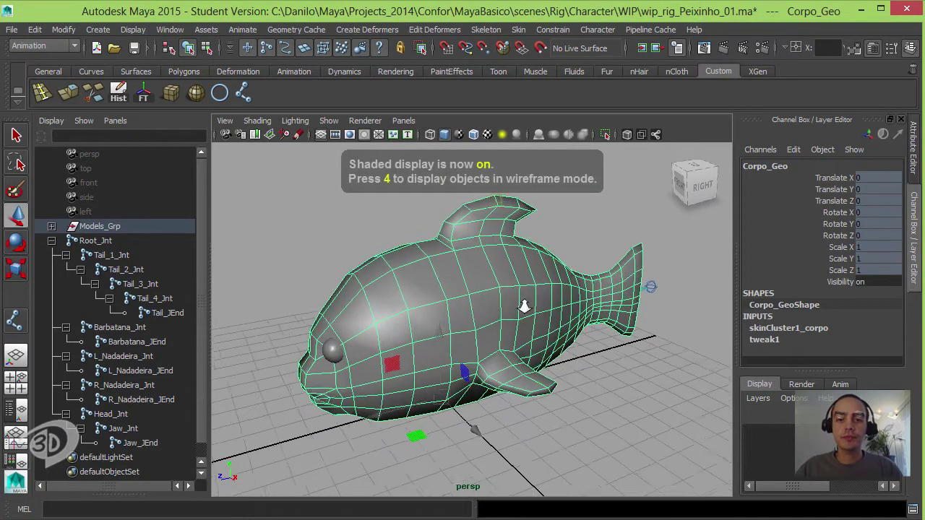
pyautogui.click(657, 135)
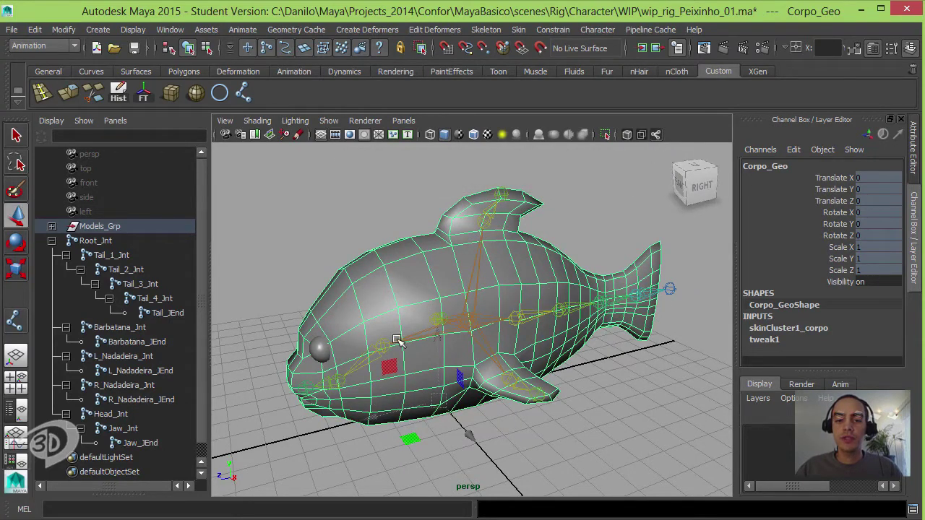
pyautogui.moveTo(578, 306)
pyautogui.keyDown('alt'); pyautogui.mouseDown()
pyautogui.moveTo(585, 346)
pyautogui.moveTo(529, 274)
pyautogui.mouseUp(); pyautogui.keyUp('alt')
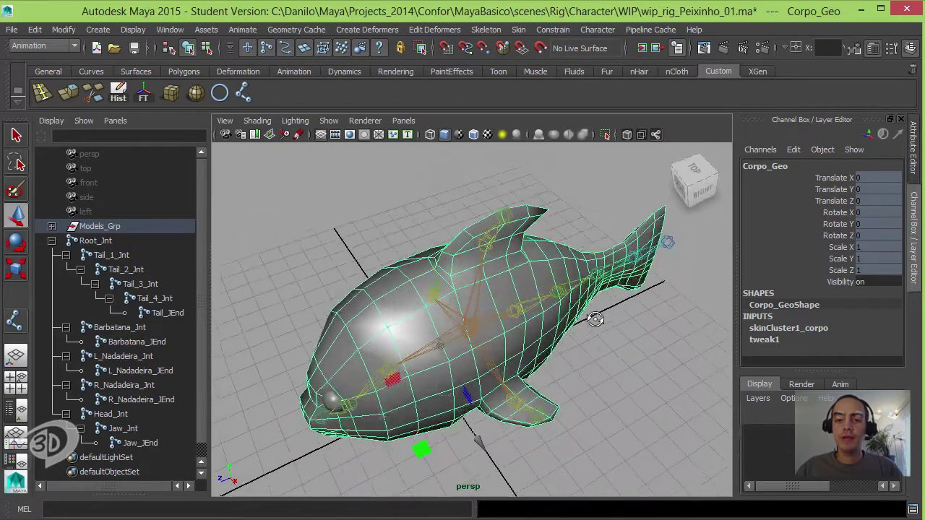
pyautogui.keyDown('alt'); pyautogui.moveTo(393, 258); pyautogui.dragTo(571, 271); pyautogui.keyUp('alt')
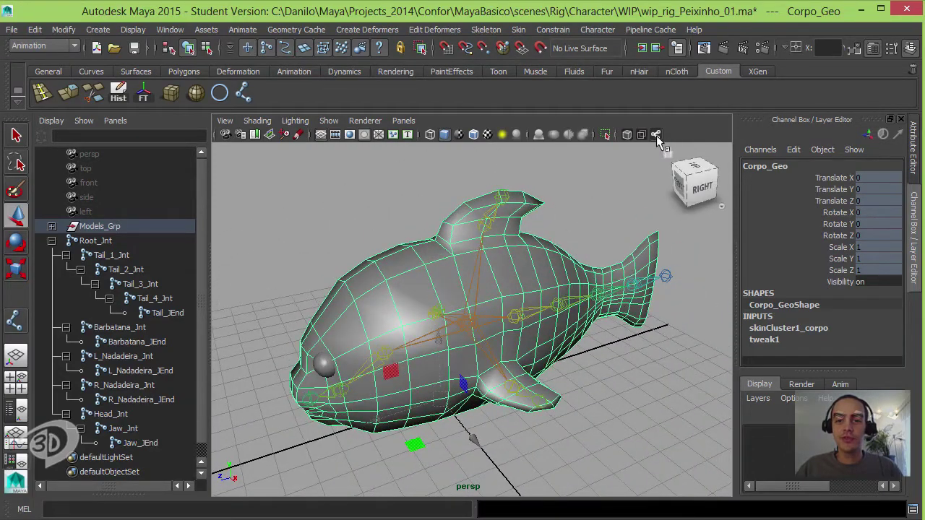
pyautogui.click(607, 367)
pyautogui.moveTo(607, 367)
pyautogui.keyDown('alt'); pyautogui.mouseDown()
pyautogui.moveTo(645, 340)
pyautogui.moveTo(549, 267)
pyautogui.mouseUp(); pyautogui.keyUp('alt')
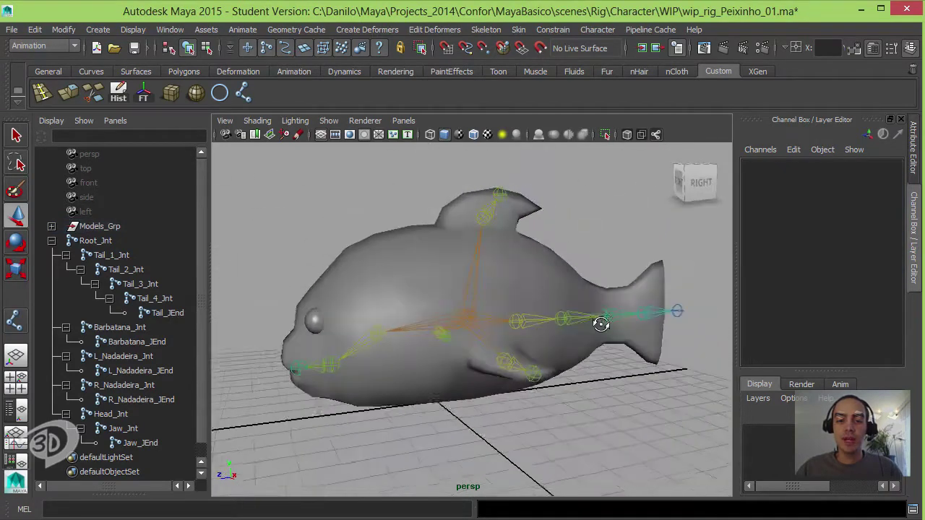
pyautogui.click(547, 266)
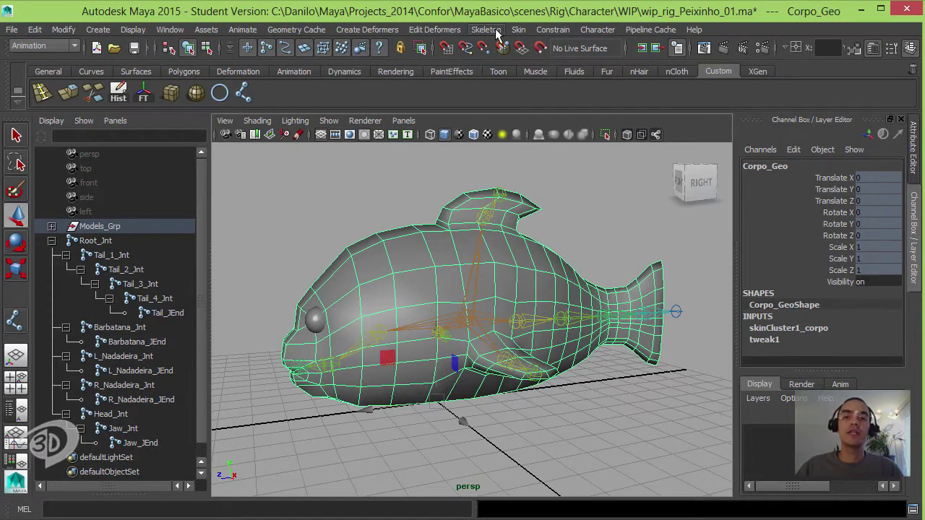
pyautogui.click(519, 30)
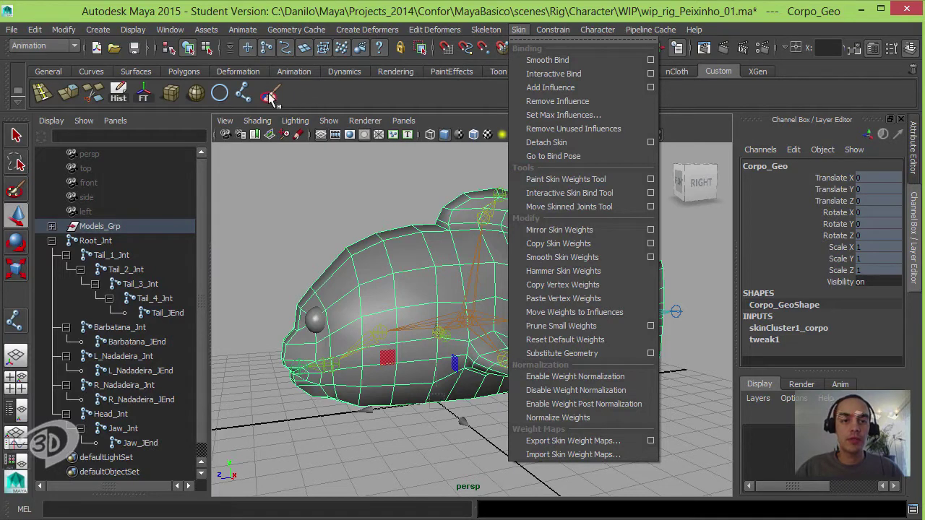
# Launch Paint Skin Weights with a maximized, framed persp view and collapsed Channel Box.
pyautogui.doubleClick(269, 94)
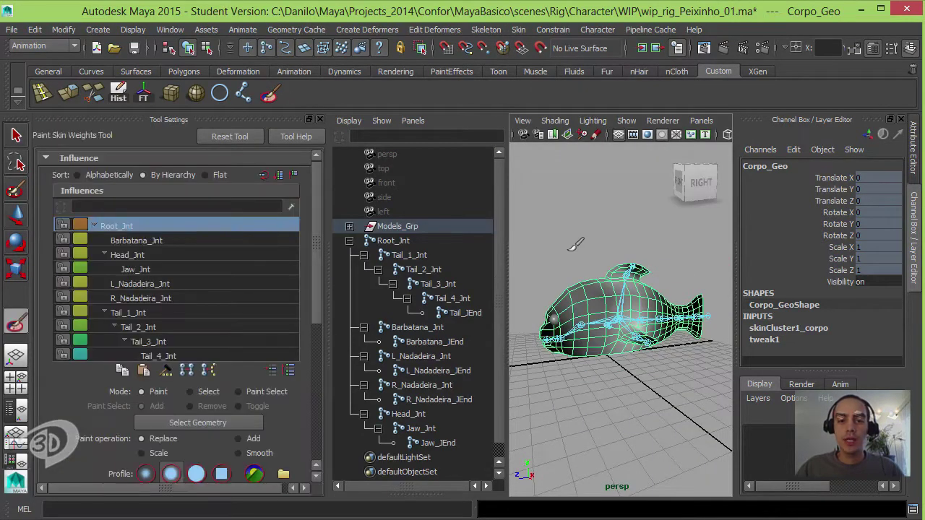
pyautogui.press('space')
pyautogui.press('f')
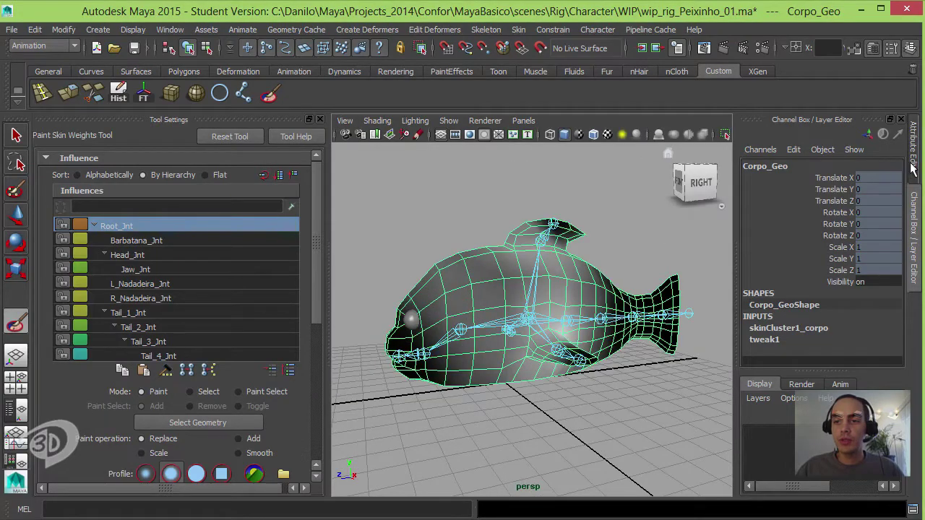
pyautogui.click(913, 201)
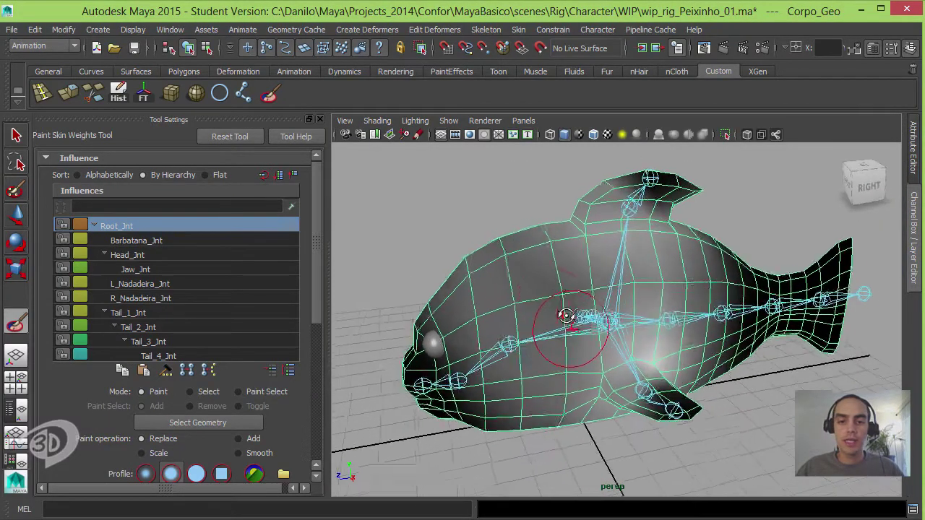
pyautogui.keyDown('alt'); pyautogui.moveTo(566, 316); pyautogui.dragTo(506, 311); pyautogui.keyUp('alt')
# Review weights for Head_Jnt, Jaw_Jnt, both Nadadeira joints and Tail_1 through Tail_4.
pyautogui.click(144, 255)
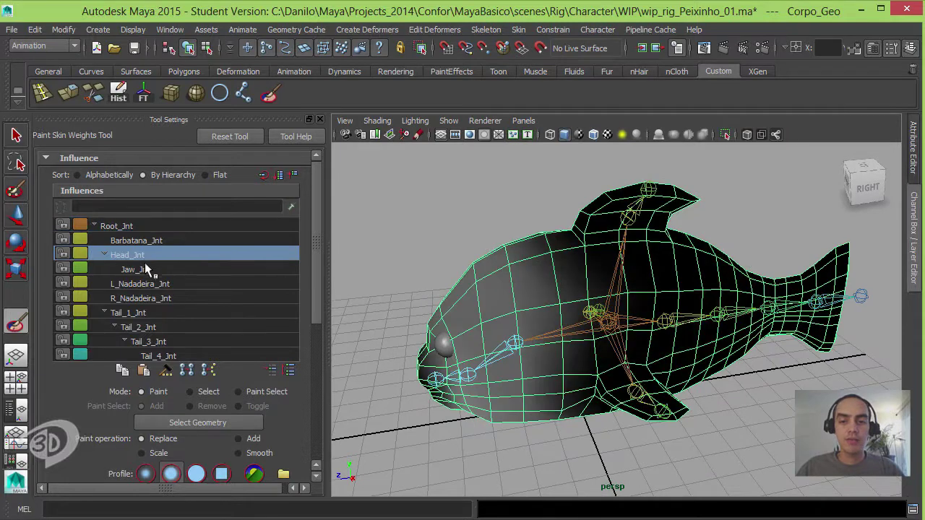
pyautogui.click(141, 270)
pyautogui.click(145, 286)
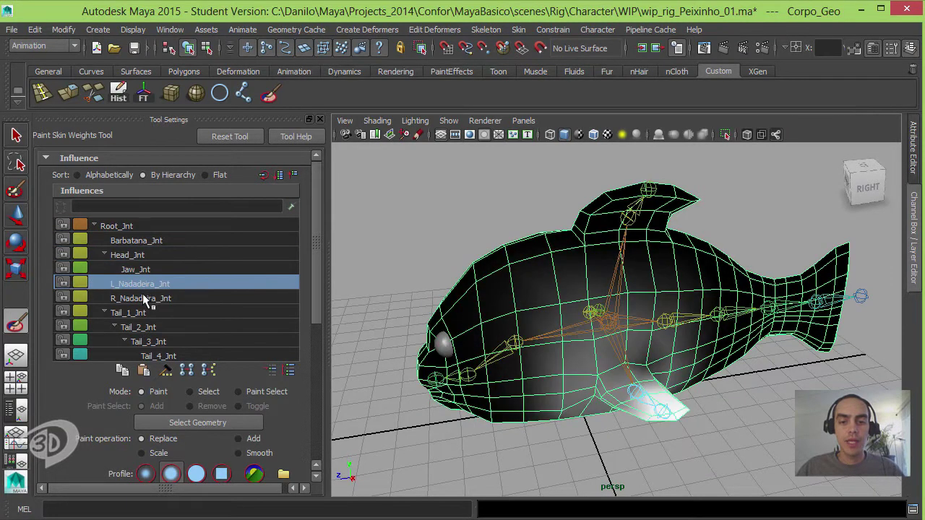
pyautogui.click(142, 296)
pyautogui.click(144, 313)
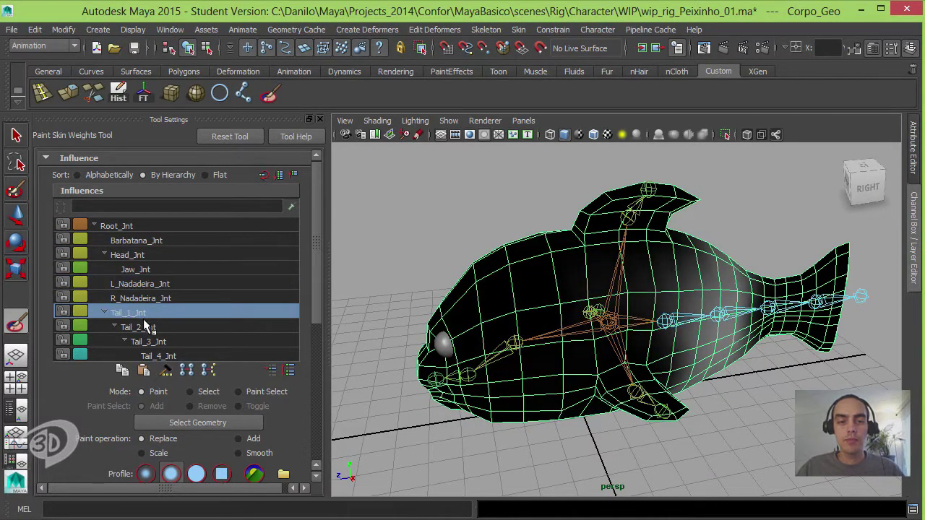
pyautogui.click(146, 327)
pyautogui.scroll(-2, 314, 237)
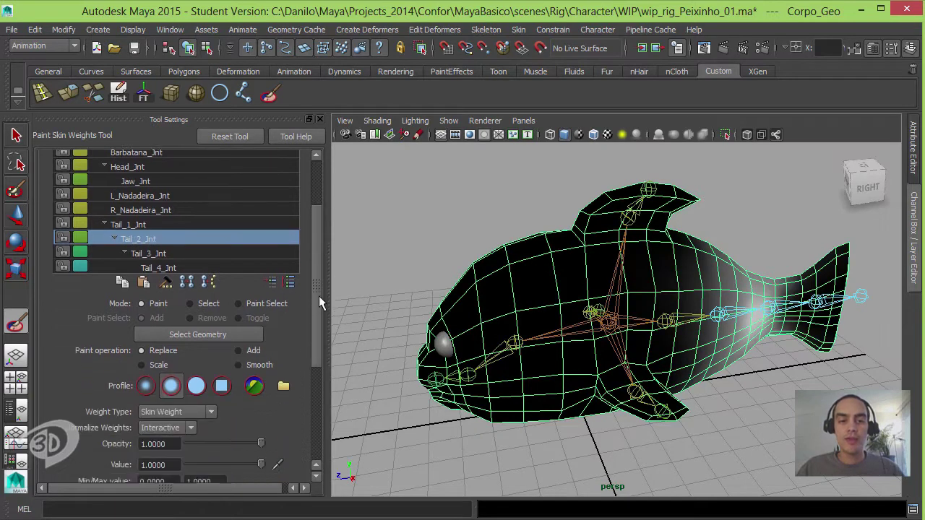
pyautogui.scroll(-2, 318, 296)
pyautogui.scroll(3, 308, 263)
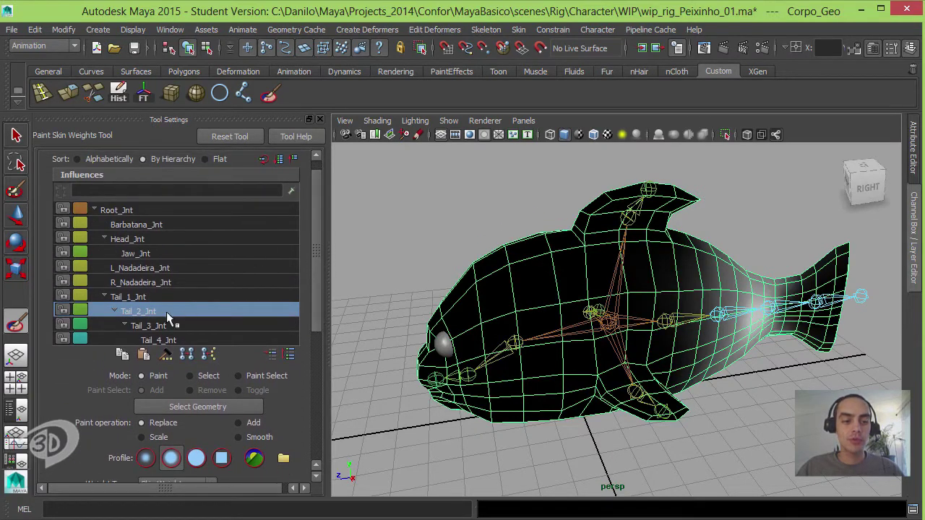
pyautogui.click(158, 326)
pyautogui.click(164, 341)
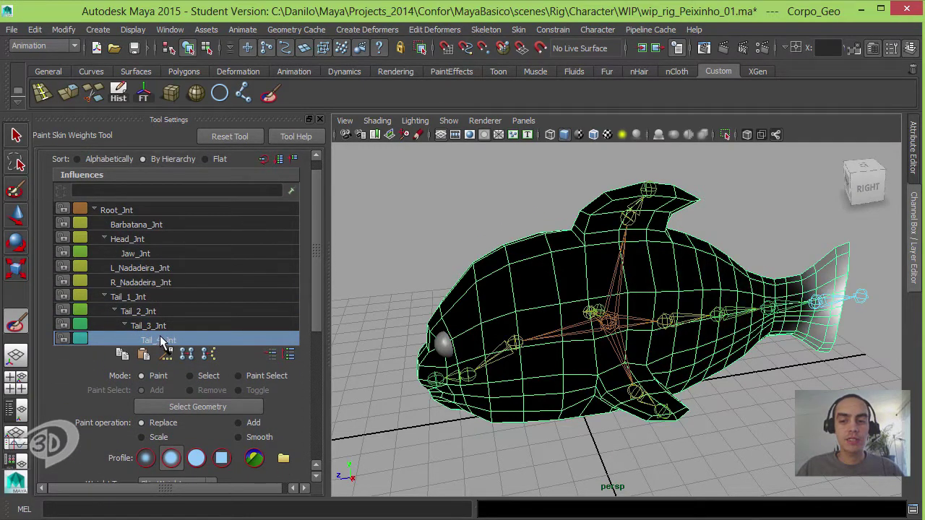
# Rotate Tail_1, Tail_2 and Tail_3 joints to test tail deformation, undoing the bends.
pyautogui.click(13, 242)
pyautogui.click(696, 313)
pyautogui.moveTo(698, 321); pyautogui.dragTo(754, 252)
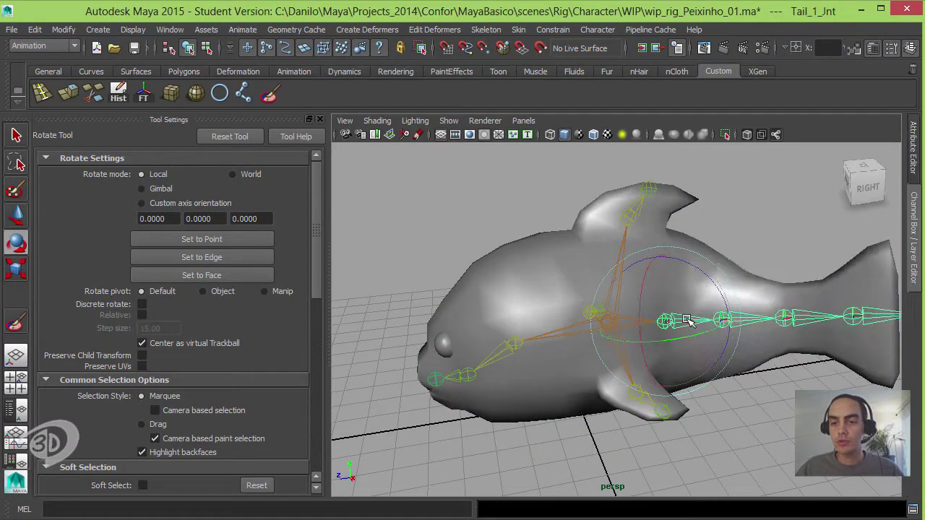
pyautogui.click(718, 314)
pyautogui.moveTo(719, 315); pyautogui.dragTo(792, 258)
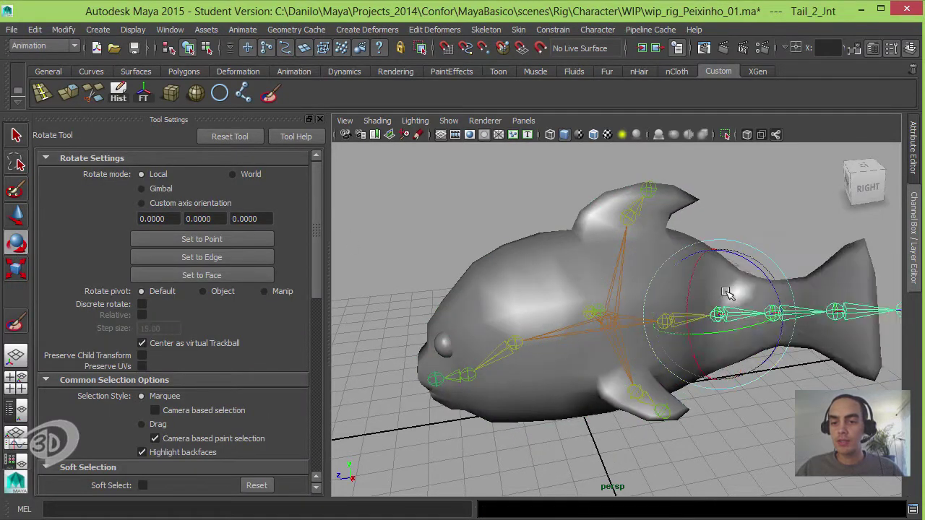
pyautogui.click(768, 309)
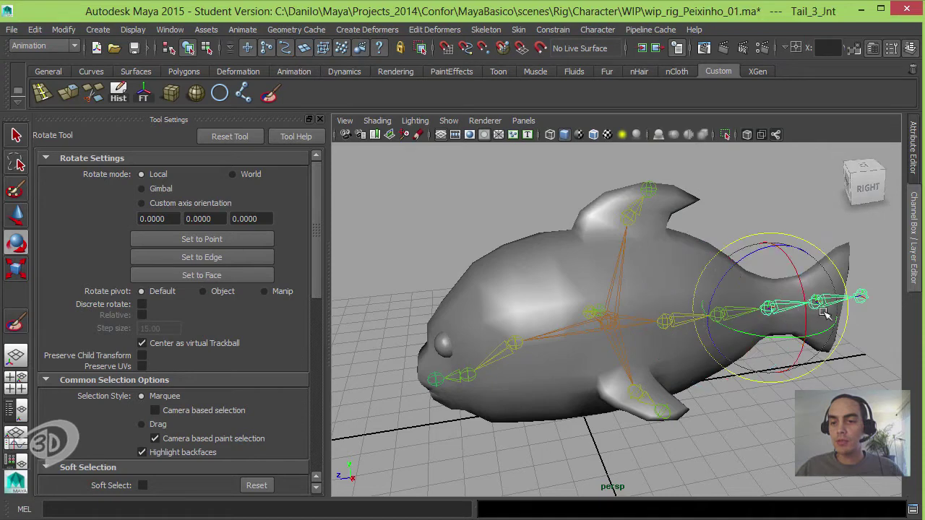
pyautogui.moveTo(770, 309); pyautogui.dragTo(781, 307)
pyautogui.hotkey('ctrl', 'z')
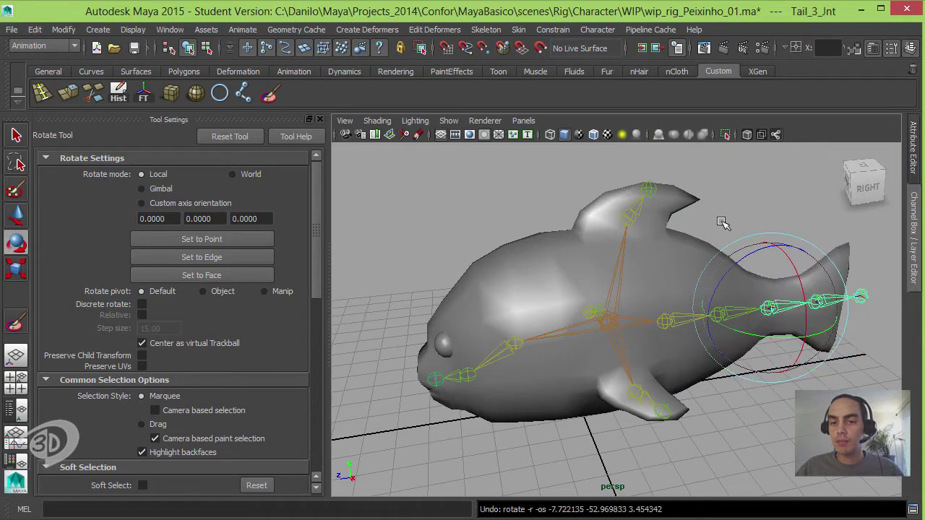
pyautogui.hotkey('ctrl', 'z')
pyautogui.moveTo(751, 327); pyautogui.dragTo(714, 221)
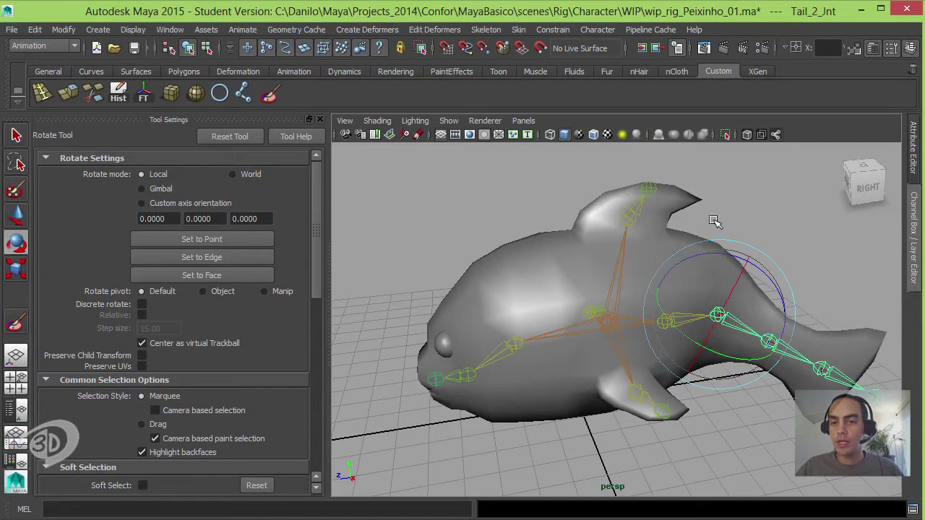
pyautogui.hotkey('ctrl', 'z')
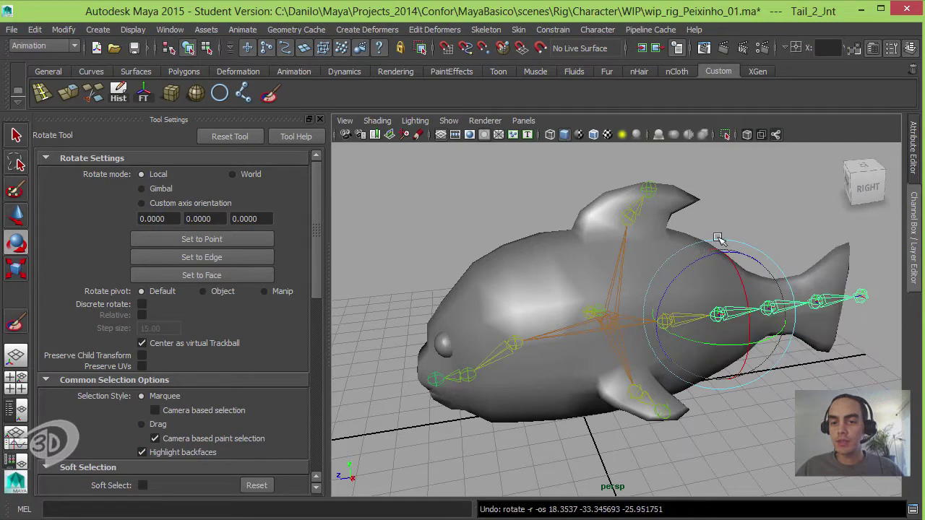
# Test-rotate Tail_1, Head_Jnt and the left fin joint, then reselect Corpo_Geo for weight painting.
pyautogui.click(690, 318)
pyautogui.moveTo(653, 357); pyautogui.dragTo(495, 363)
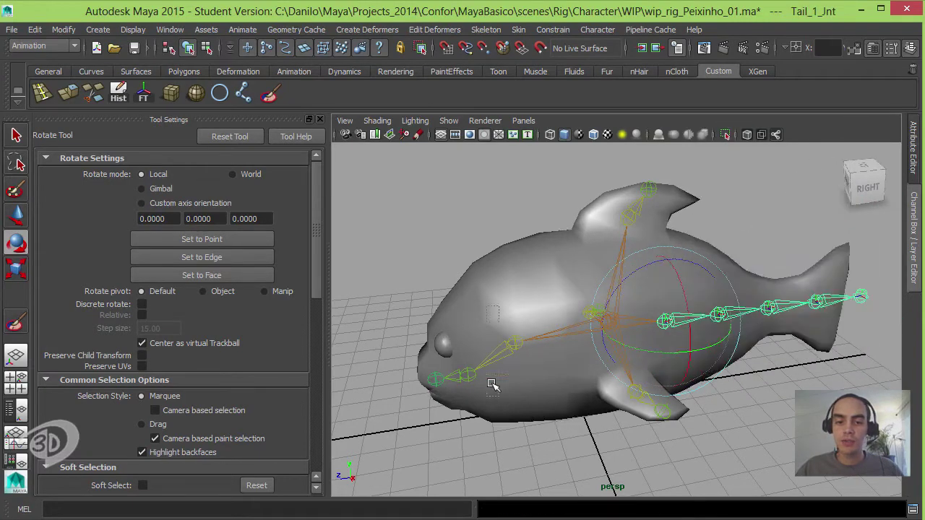
pyautogui.click(471, 374)
pyautogui.moveTo(475, 371)
pyautogui.mouseDown()
pyautogui.moveTo(554, 347)
pyautogui.moveTo(516, 305)
pyautogui.moveTo(483, 325)
pyautogui.moveTo(516, 340)
pyautogui.moveTo(527, 335)
pyautogui.mouseUp()
pyautogui.hotkey('ctrl', 'z')
pyautogui.moveTo(629, 347)
pyautogui.keyDown('alt'); pyautogui.mouseDown()
pyautogui.moveTo(696, 359)
pyautogui.moveTo(742, 382)
pyautogui.moveTo(663, 245)
pyautogui.moveTo(733, 351)
pyautogui.moveTo(737, 392)
pyautogui.moveTo(732, 315)
pyautogui.moveTo(683, 376)
pyautogui.moveTo(683, 347)
pyautogui.moveTo(715, 390)
pyautogui.moveTo(723, 376)
pyautogui.moveTo(721, 403)
pyautogui.moveTo(730, 347)
pyautogui.moveTo(756, 307)
pyautogui.moveTo(758, 324)
pyautogui.moveTo(729, 304)
pyautogui.moveTo(780, 314)
pyautogui.moveTo(670, 282)
pyautogui.mouseUp(); pyautogui.keyUp('alt')
pyautogui.click(698, 372)
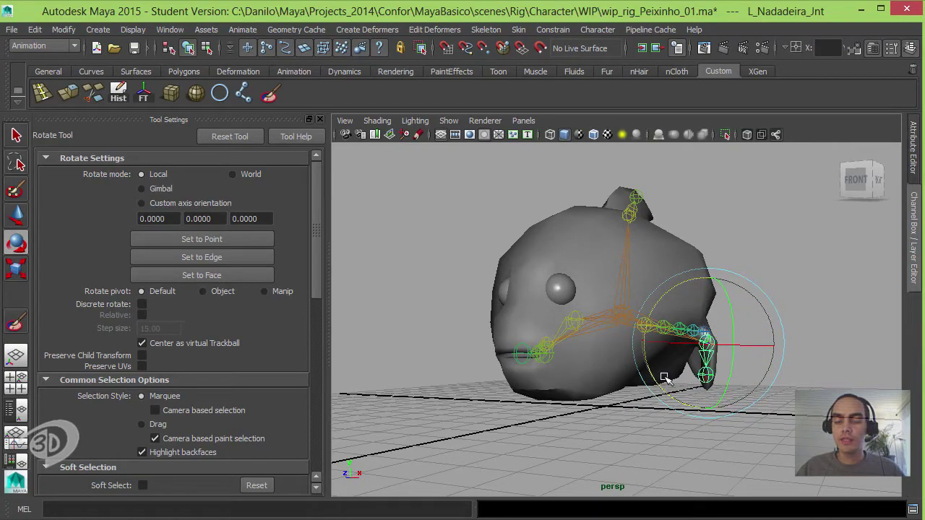
pyautogui.moveTo(665, 377)
pyautogui.mouseDown()
pyautogui.moveTo(686, 347)
pyautogui.moveTo(554, 268)
pyautogui.moveTo(597, 288)
pyautogui.moveTo(578, 282)
pyautogui.mouseUp()
pyautogui.click(512, 264)
pyautogui.click(10, 329)
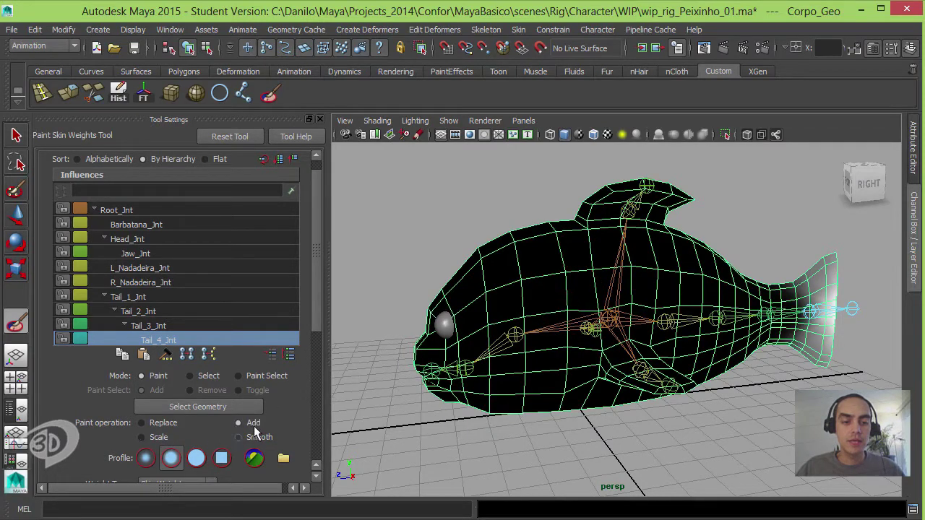
# Raise the brush value slightly and add Tail_4_Jnt weight over the lower tail.
pyautogui.scroll(-2, 254, 431)
pyautogui.scroll(-3, 254, 431)
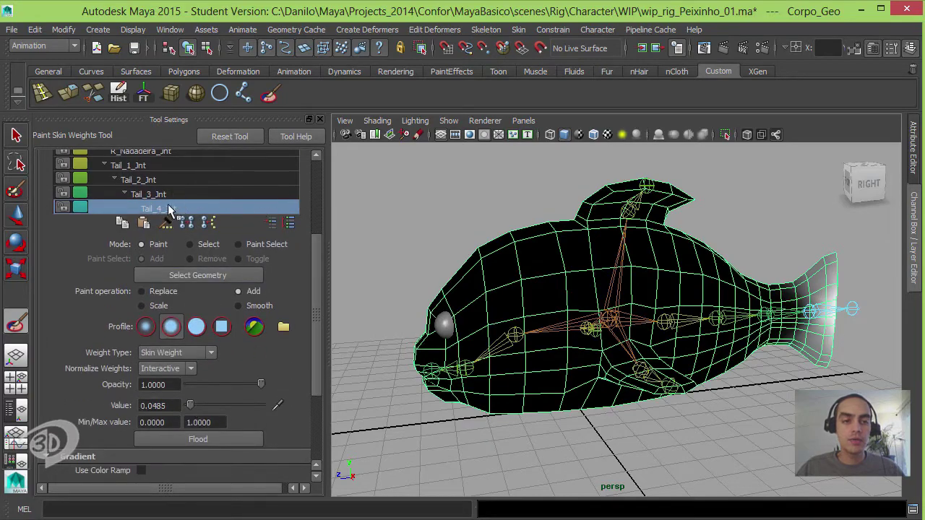
pyautogui.moveTo(650, 289)
pyautogui.keyDown('alt'); pyautogui.mouseDown()
pyautogui.moveTo(693, 311)
pyautogui.moveTo(699, 302)
pyautogui.moveTo(685, 353)
pyautogui.moveTo(707, 270)
pyautogui.mouseUp(); pyautogui.keyUp('alt')
pyautogui.scroll(3, 708, 317)
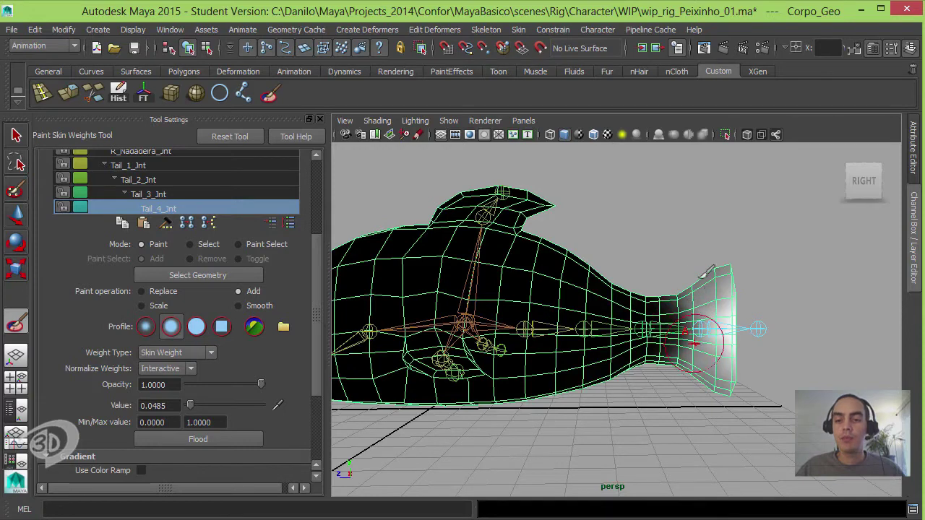
pyautogui.moveTo(200, 409); pyautogui.dragTo(201, 407)
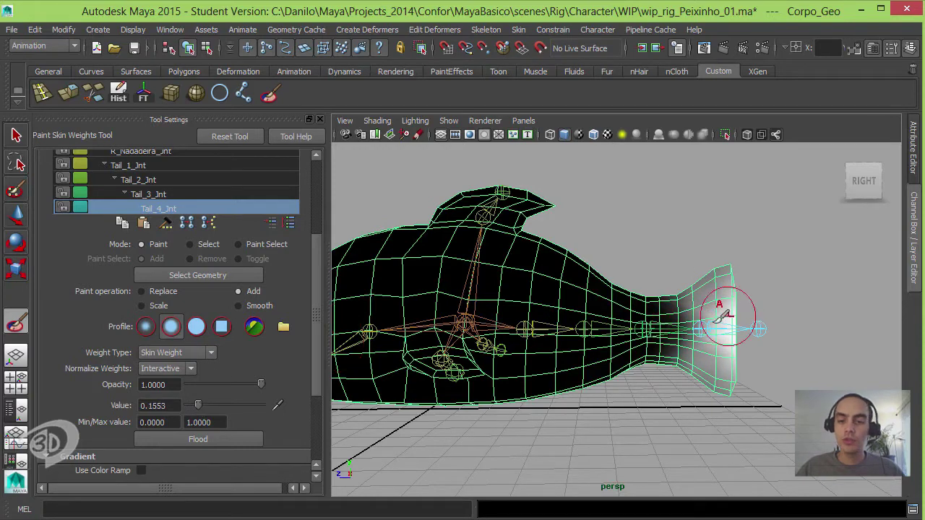
pyautogui.moveTo(701, 376)
pyautogui.mouseDown()
pyautogui.moveTo(711, 325)
pyautogui.moveTo(719, 394)
pyautogui.mouseUp()
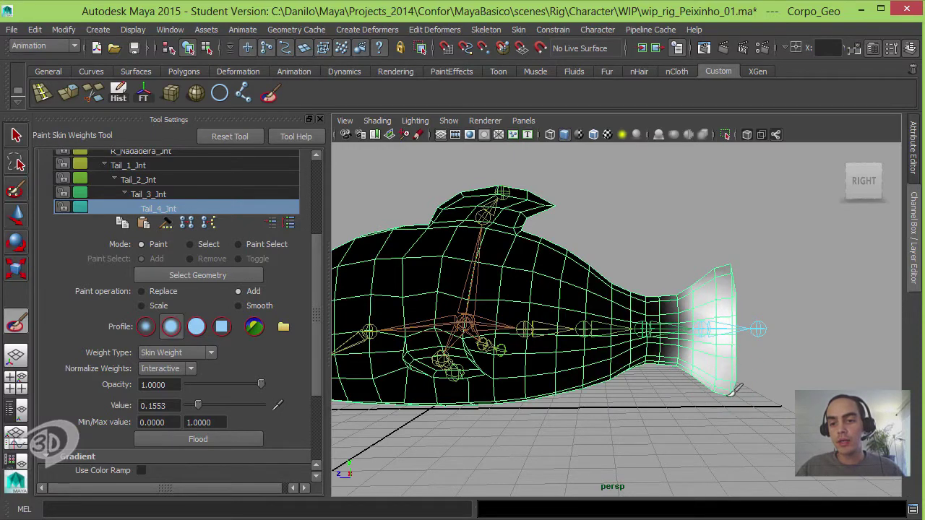
# From the fish's left side, strengthen Tail_4_Jnt weight on the tail flare and nearby body.
pyautogui.keyDown('alt'); pyautogui.moveTo(737, 278); pyautogui.dragTo(523, 274); pyautogui.keyUp('alt')
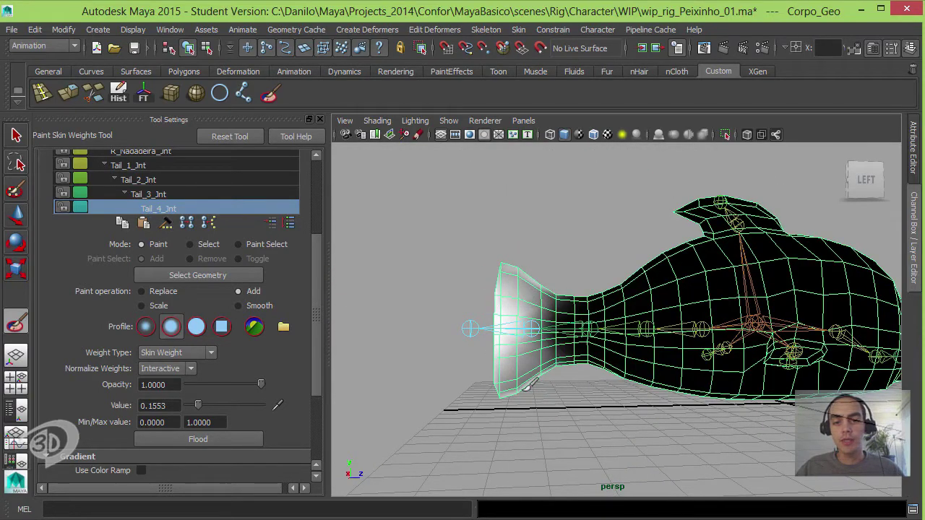
pyautogui.moveTo(509, 307); pyautogui.dragTo(523, 318)
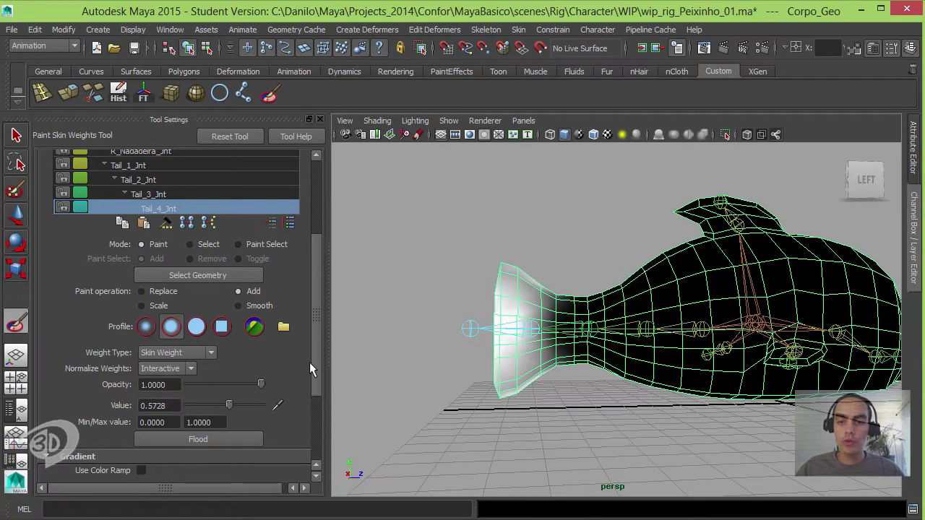
pyautogui.moveTo(625, 304)
pyautogui.mouseDown()
pyautogui.moveTo(650, 326)
pyautogui.moveTo(661, 324)
pyautogui.mouseUp()
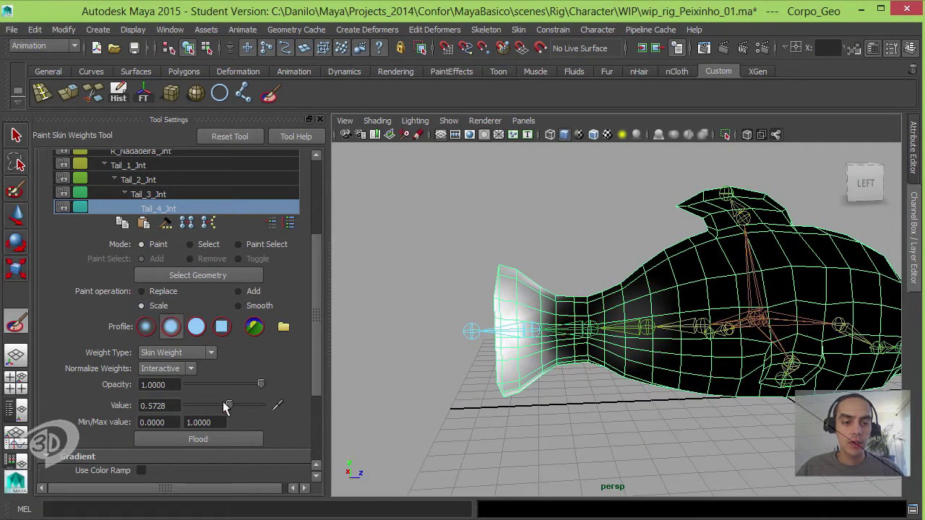
# Set the weight brush to Replace with value 0 and scroll down to the Gradient settings.
pyautogui.moveTo(229, 408); pyautogui.dragTo(203, 405)
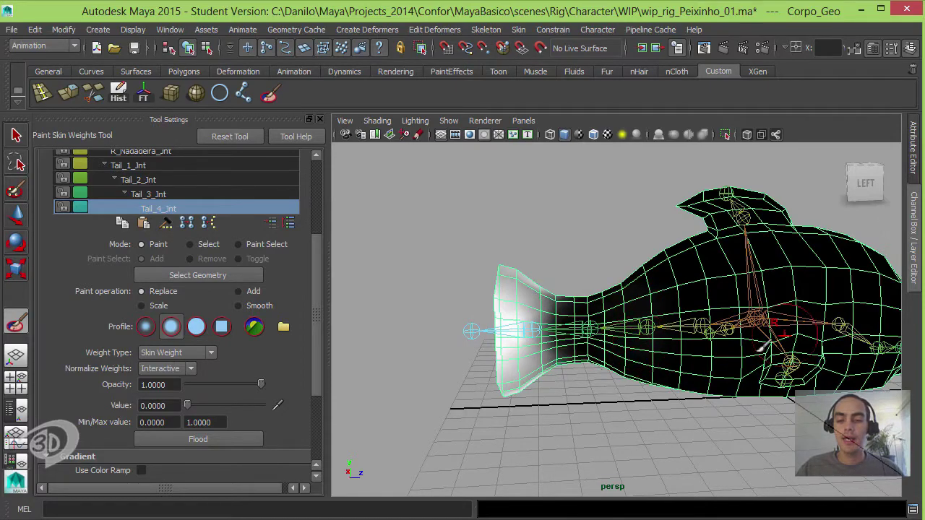
pyautogui.moveTo(659, 347)
pyautogui.keyDown('alt'); pyautogui.mouseDown()
pyautogui.moveTo(755, 342)
pyautogui.moveTo(699, 335)
pyautogui.moveTo(672, 289)
pyautogui.moveTo(630, 264)
pyautogui.moveTo(687, 263)
pyautogui.moveTo(668, 269)
pyautogui.mouseUp(); pyautogui.keyUp('alt')
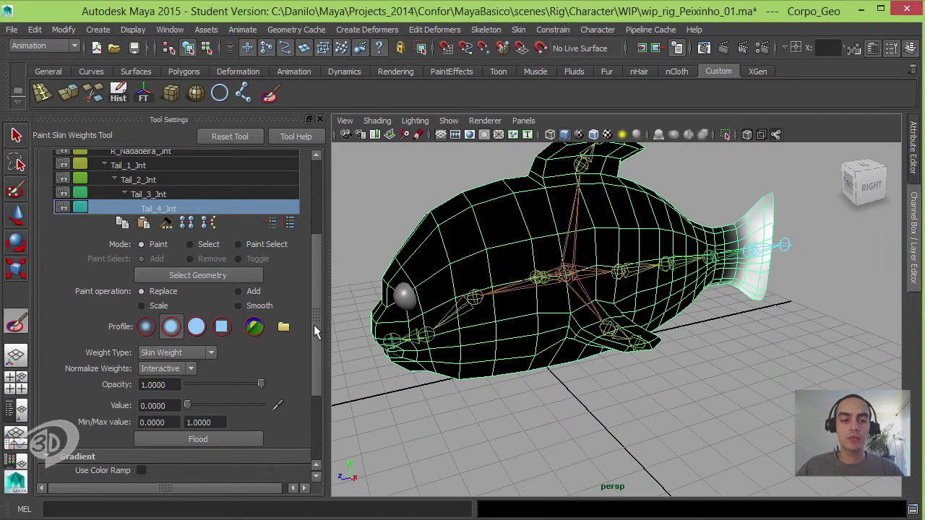
pyautogui.moveTo(318, 309); pyautogui.dragTo(325, 393)
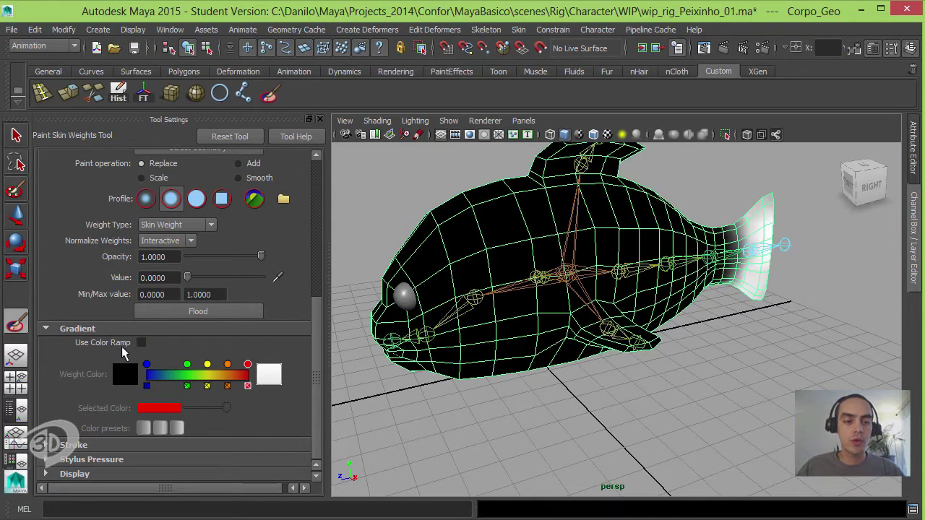
pyautogui.click(142, 343)
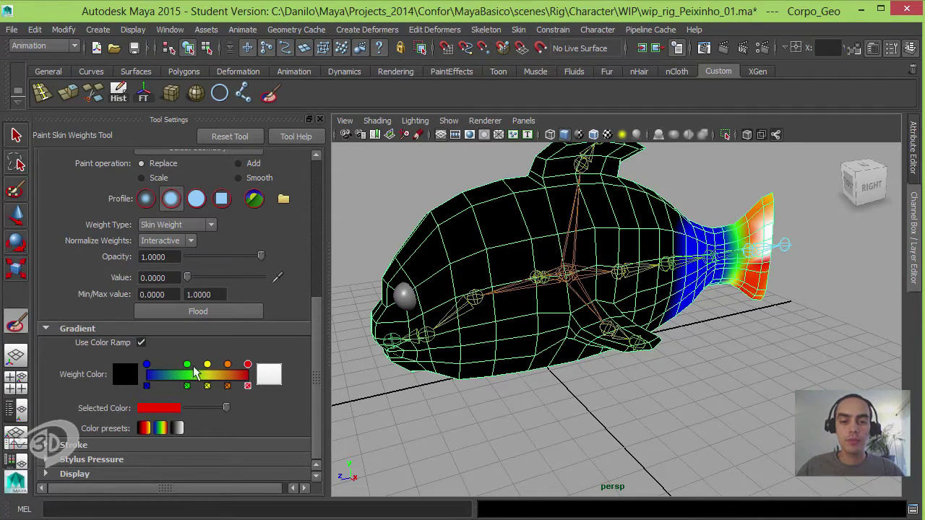
pyautogui.keyDown('alt'); pyautogui.moveTo(445, 307); pyautogui.dragTo(535, 286); pyautogui.keyUp('alt')
pyautogui.scroll(3, 535, 285)
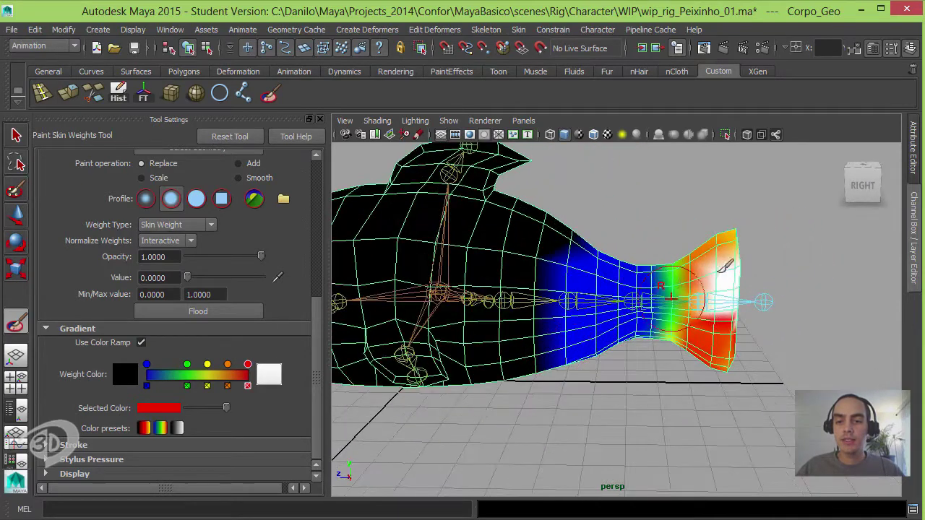
pyautogui.scroll(-2, 538, 281)
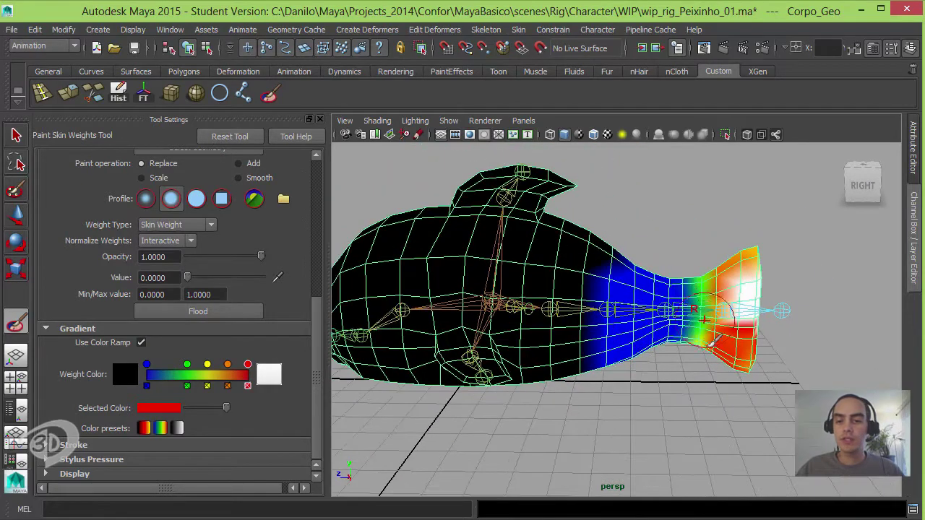
pyautogui.keyDown('alt'); pyautogui.moveTo(538, 282); pyautogui.dragTo(694, 296); pyautogui.keyUp('alt')
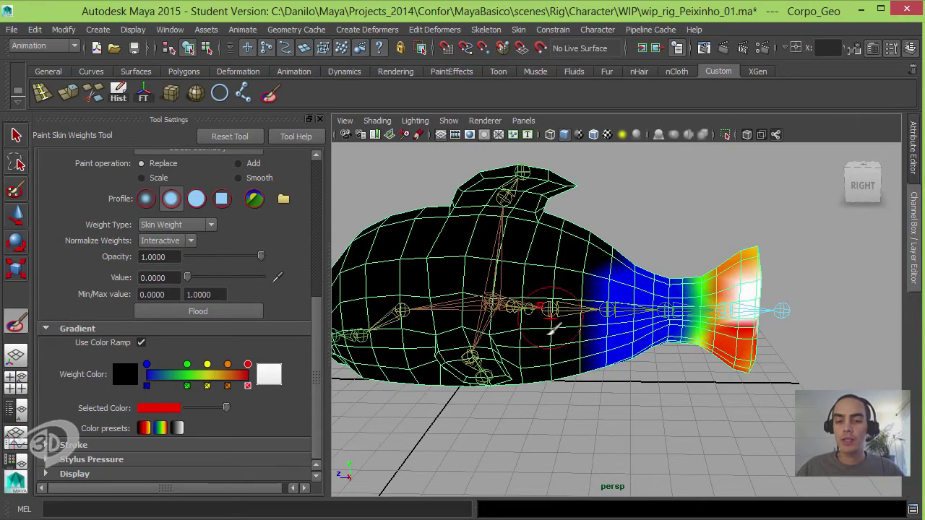
pyautogui.moveTo(752, 289)
pyautogui.keyDown('alt'); pyautogui.mouseDown()
pyautogui.moveTo(505, 330)
pyautogui.moveTo(443, 320)
pyautogui.moveTo(498, 310)
pyautogui.mouseUp(); pyautogui.keyUp('alt')
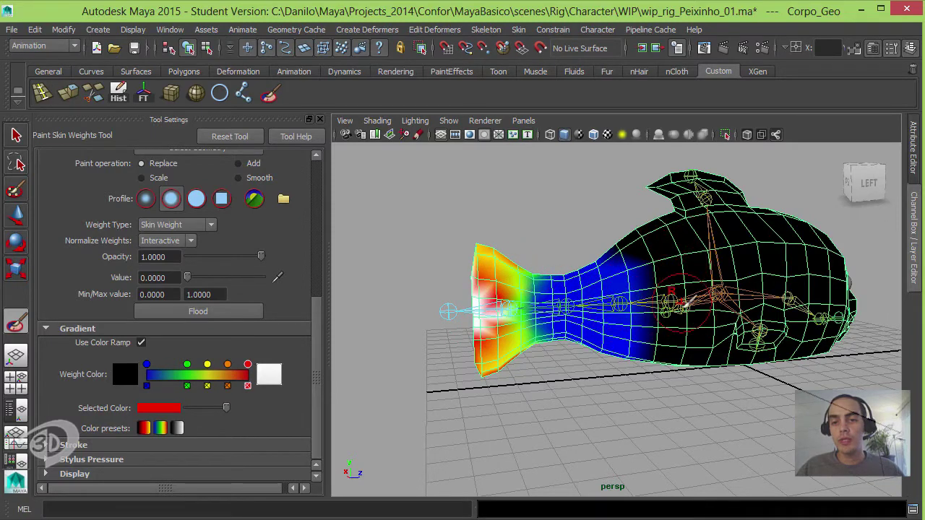
pyautogui.click(141, 342)
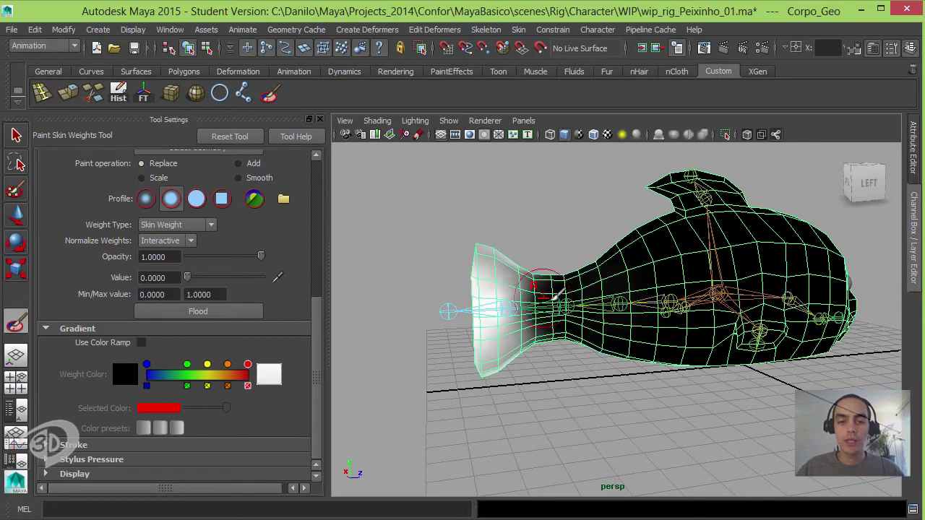
# Collapse Gradient, uncheck Stylus pressure, and return to the Influences list.
pyautogui.click(103, 329)
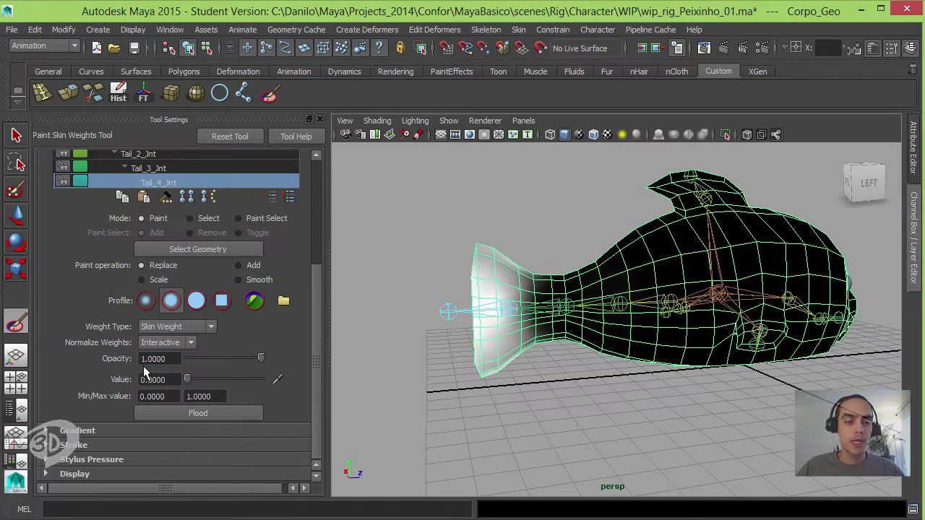
pyautogui.click(90, 460)
pyautogui.moveTo(318, 351); pyautogui.dragTo(319, 425)
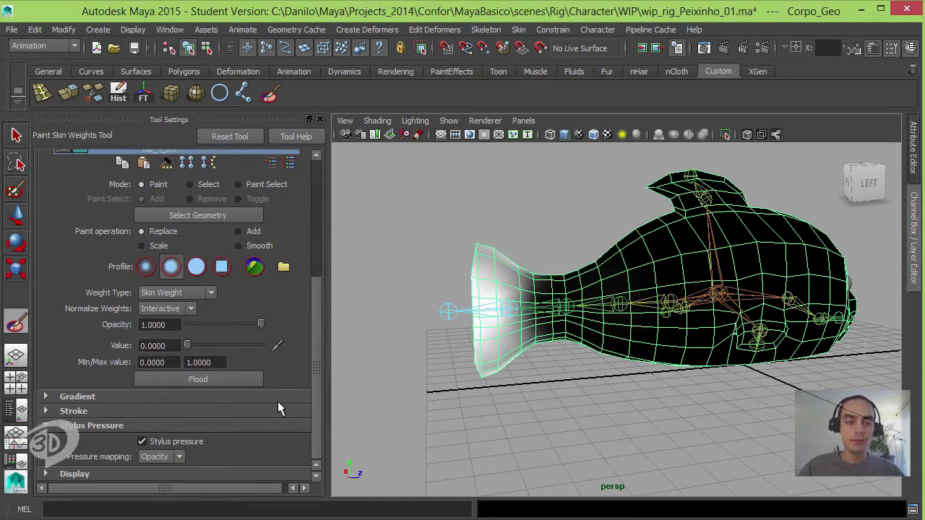
pyautogui.click(143, 441)
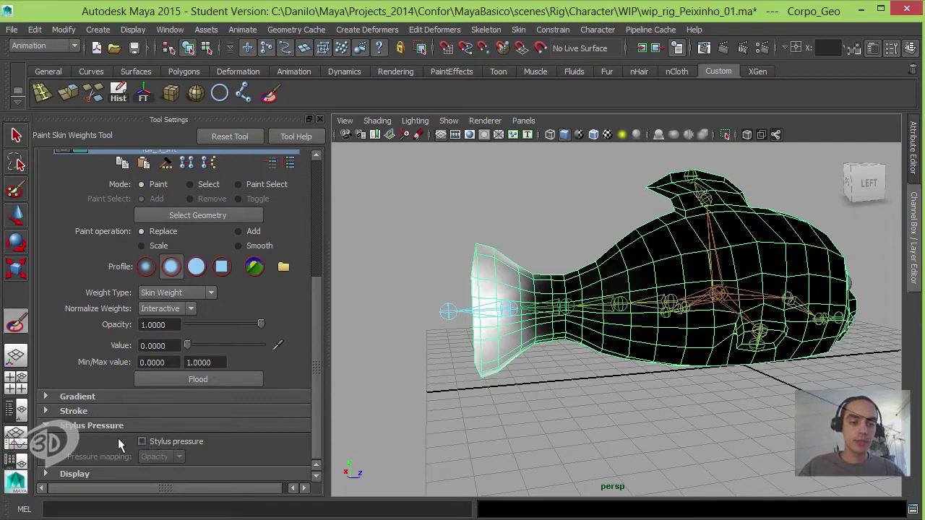
pyautogui.click(76, 428)
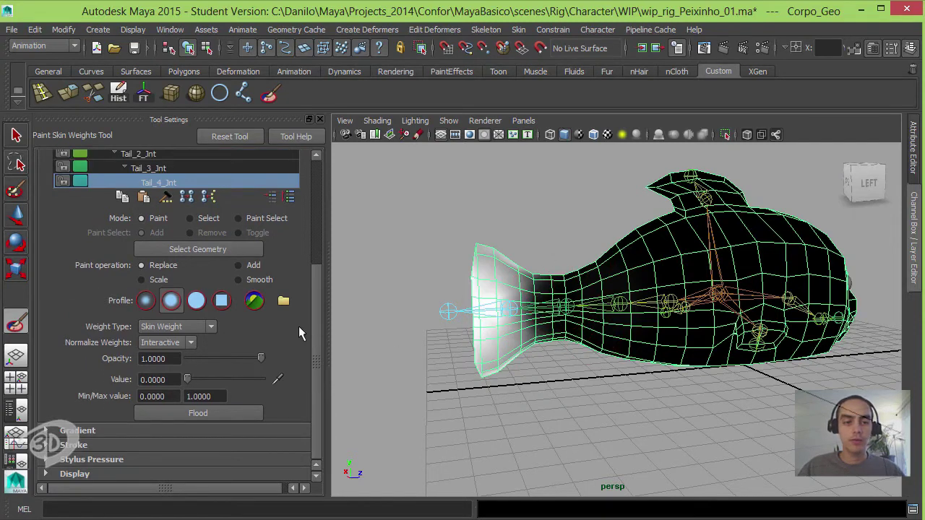
pyautogui.scroll(2, 314, 248)
pyautogui.scroll(2, 312, 233)
pyautogui.scroll(1, 314, 240)
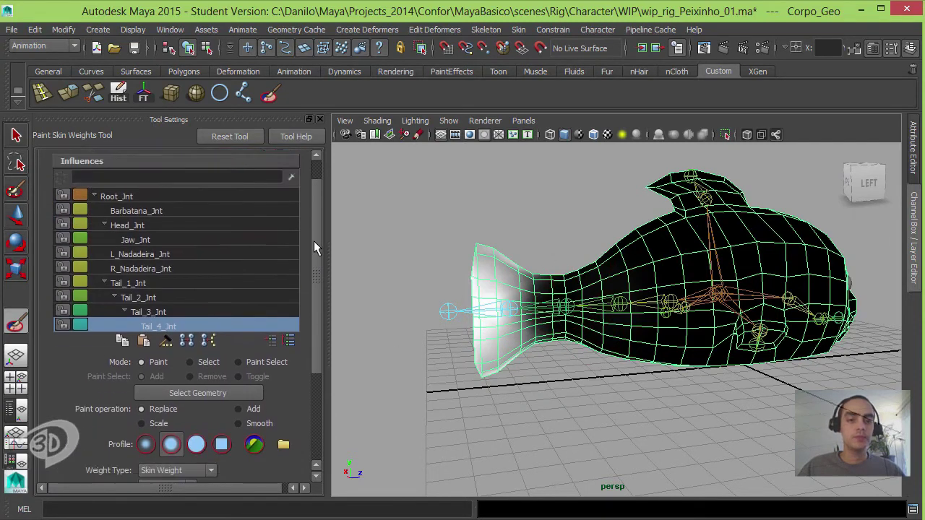
pyautogui.moveTo(496, 285)
pyautogui.keyDown('alt'); pyautogui.mouseDown()
pyautogui.moveTo(753, 285)
pyautogui.moveTo(600, 339)
pyautogui.moveTo(593, 291)
pyautogui.moveTo(557, 296)
pyautogui.mouseUp(); pyautogui.keyUp('alt')
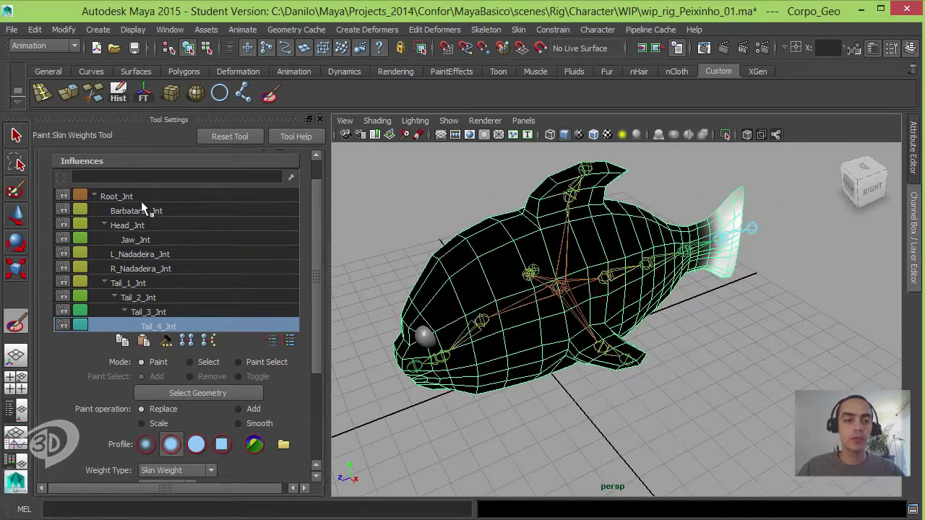
# Select Root_Jnt and flood it at value 1 in Replace mode over the whole fish.
pyautogui.click(119, 196)
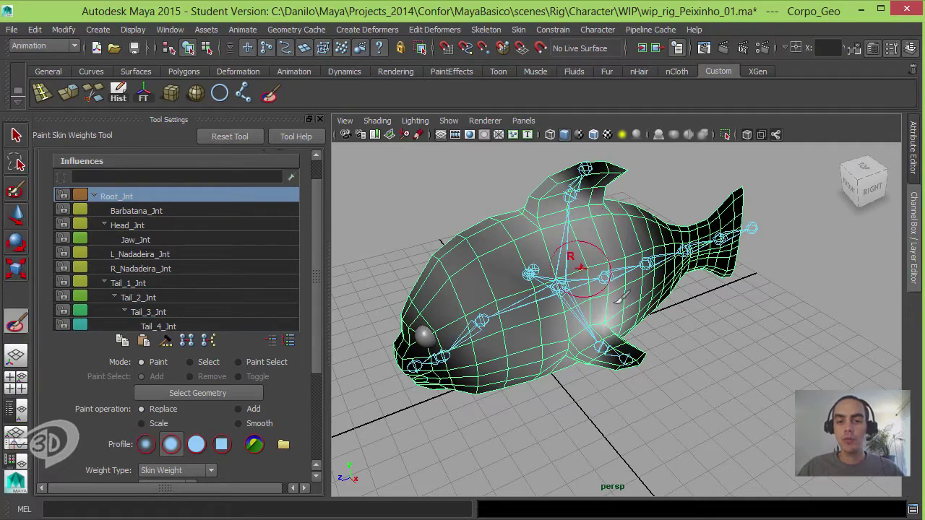
pyautogui.moveTo(603, 268)
pyautogui.keyDown('alt'); pyautogui.mouseDown()
pyautogui.moveTo(560, 254)
pyautogui.moveTo(599, 300)
pyautogui.moveTo(560, 296)
pyautogui.mouseUp(); pyautogui.keyUp('alt')
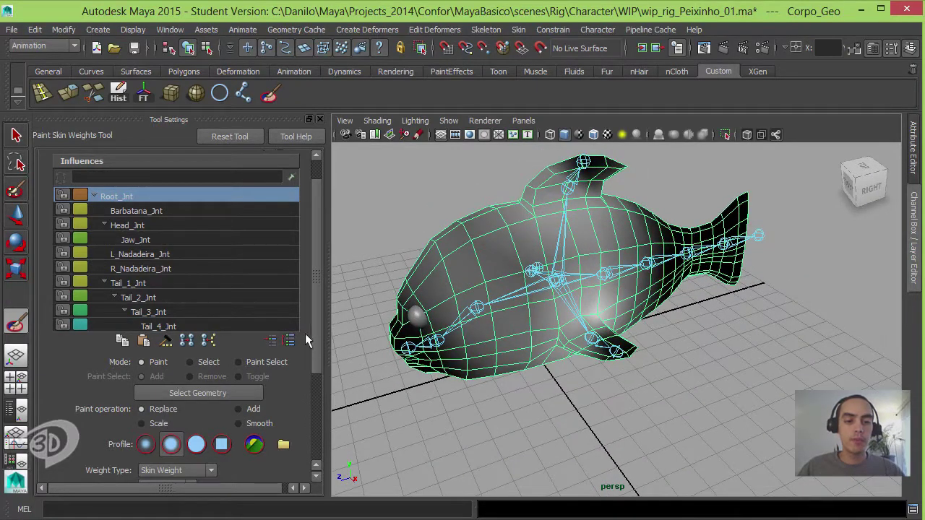
pyautogui.scroll(-3, 317, 346)
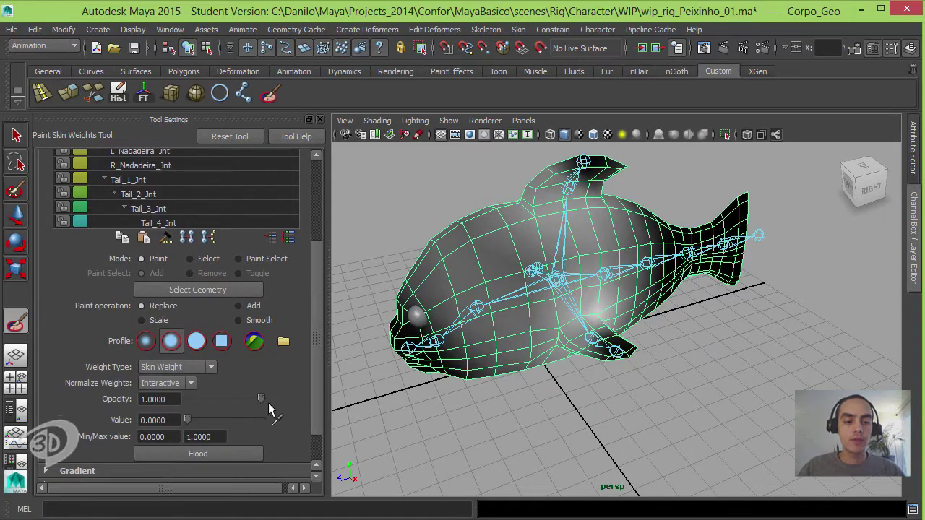
pyautogui.click(219, 454)
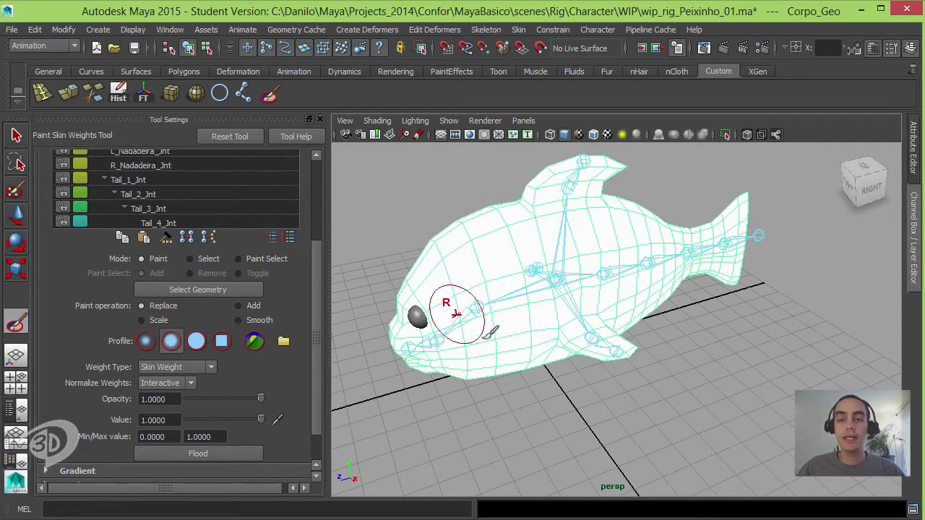
pyautogui.moveTo(316, 266); pyautogui.dragTo(315, 205)
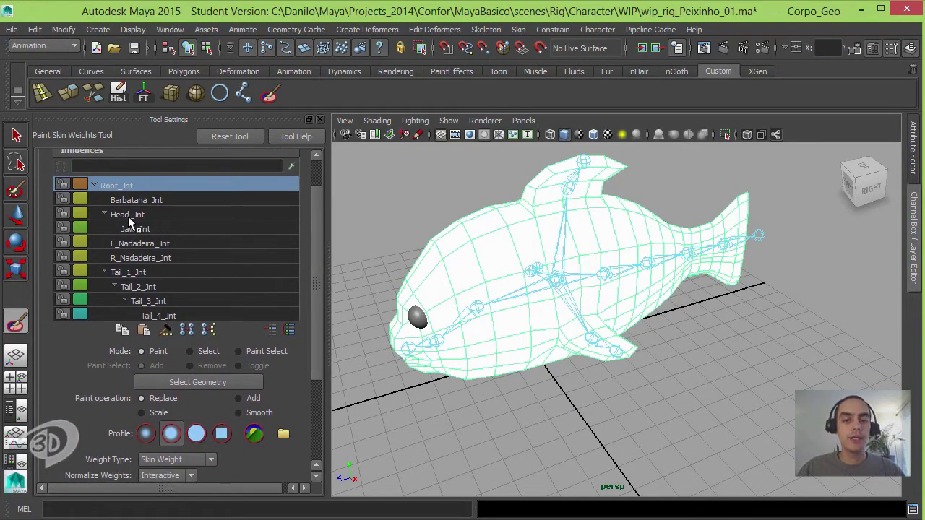
# Select the joints from Head_Jnt down to Tail_4_Jnt and lock their weights.
pyautogui.click(127, 215)
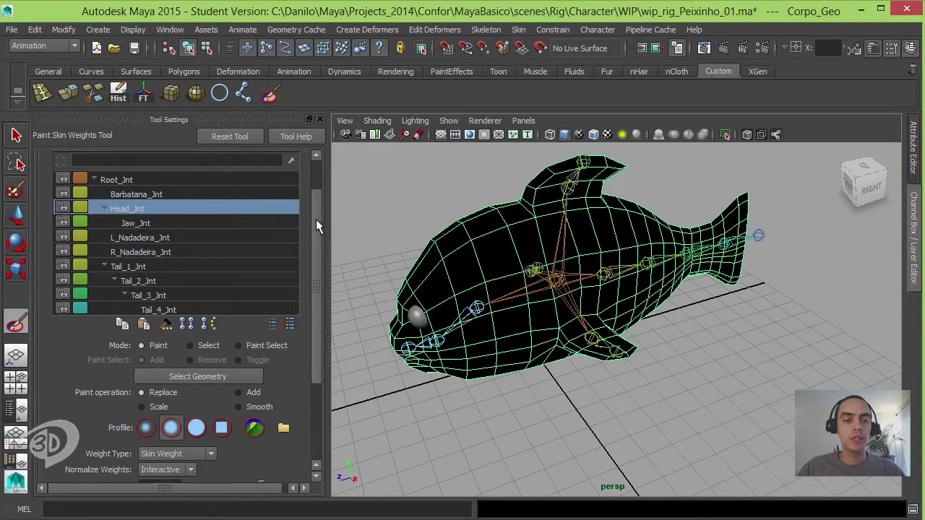
pyautogui.moveTo(316, 218); pyautogui.dragTo(316, 274)
pyautogui.click(251, 233)
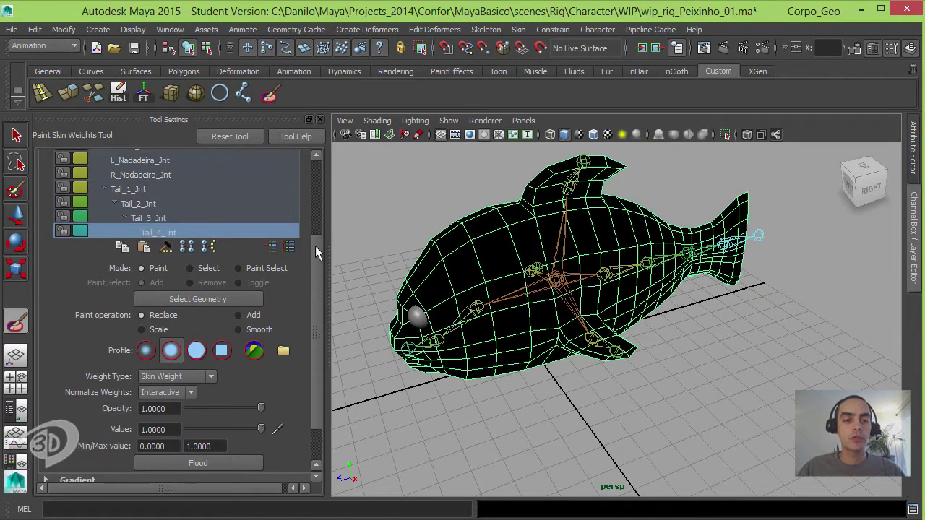
pyautogui.scroll(4, 218, 245)
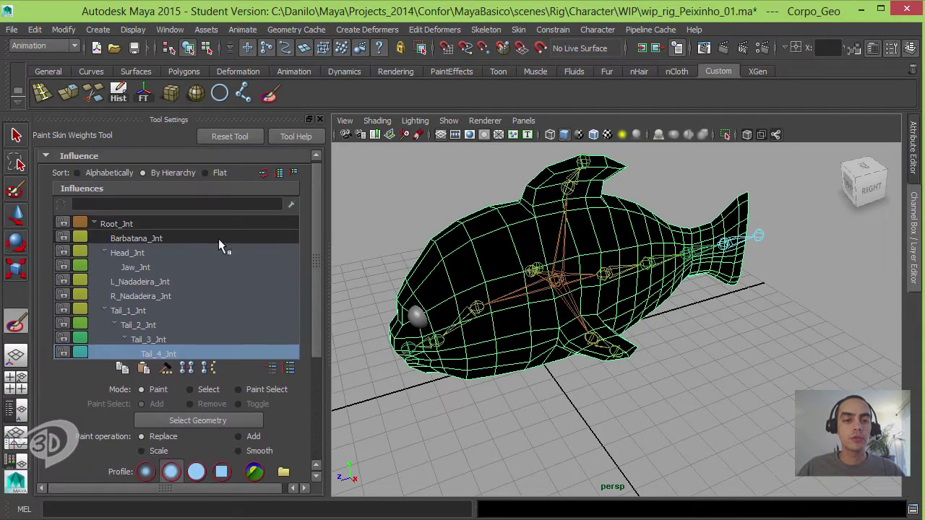
pyautogui.click(62, 255)
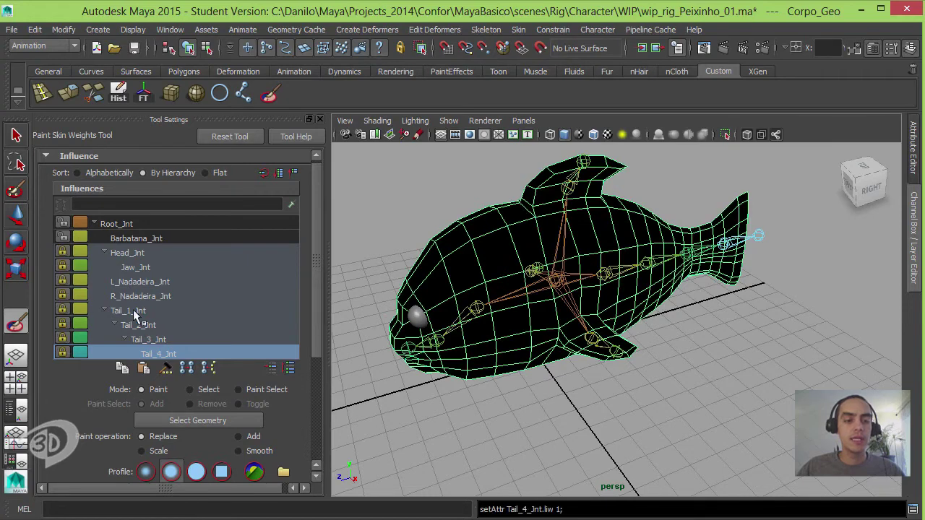
# Step through Root_Jnt, Jaw_Jnt, the fin joints and Tail_1_Jnt to check their weight coverage.
pyautogui.click(127, 253)
pyautogui.click(136, 267)
pyautogui.click(140, 281)
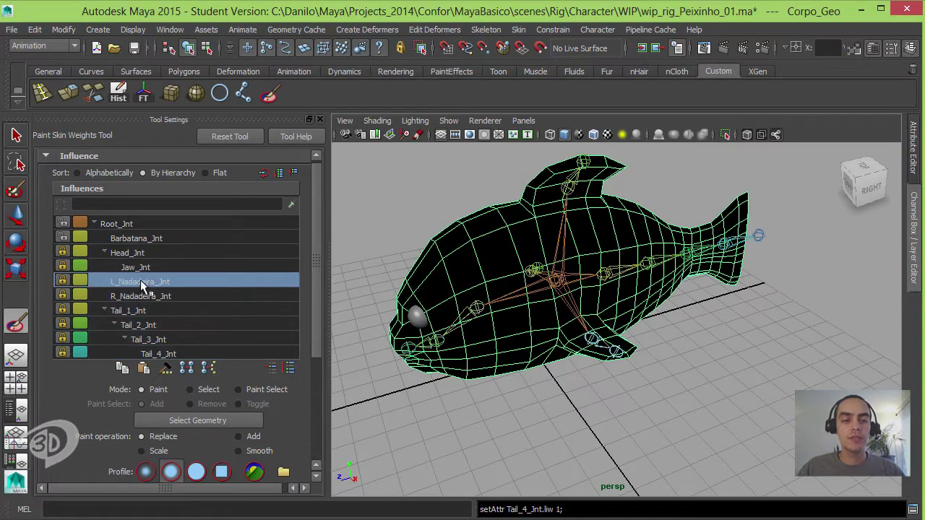
pyautogui.click(140, 296)
pyautogui.click(138, 325)
pyautogui.click(114, 226)
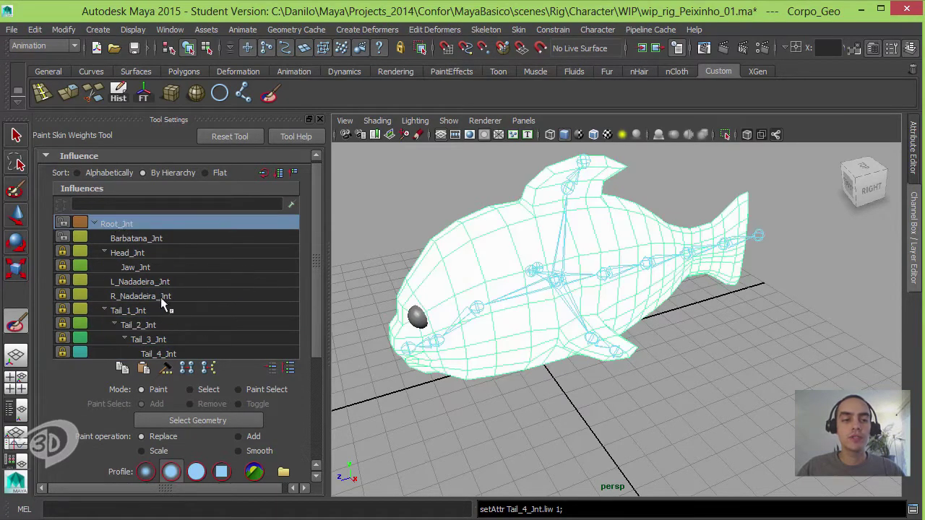
pyautogui.click(134, 268)
pyautogui.click(127, 253)
pyautogui.click(138, 282)
pyautogui.click(137, 297)
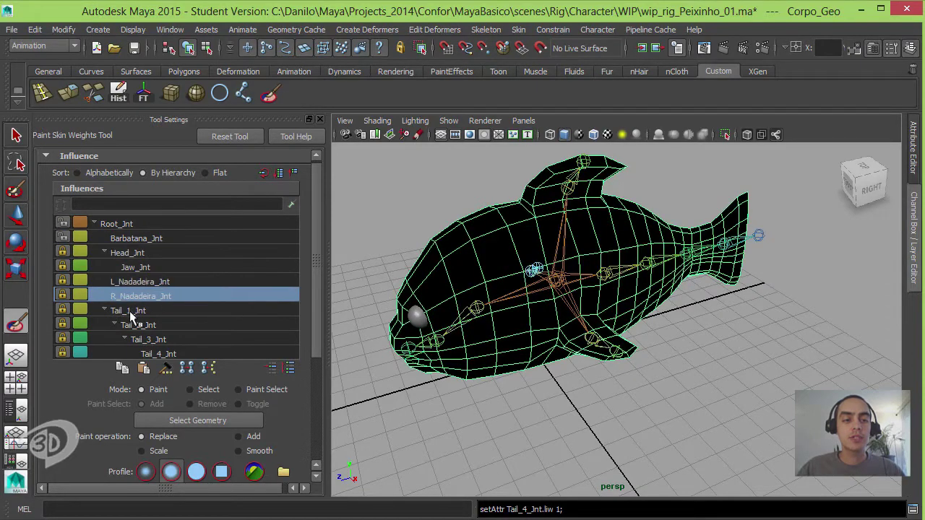
pyautogui.click(129, 311)
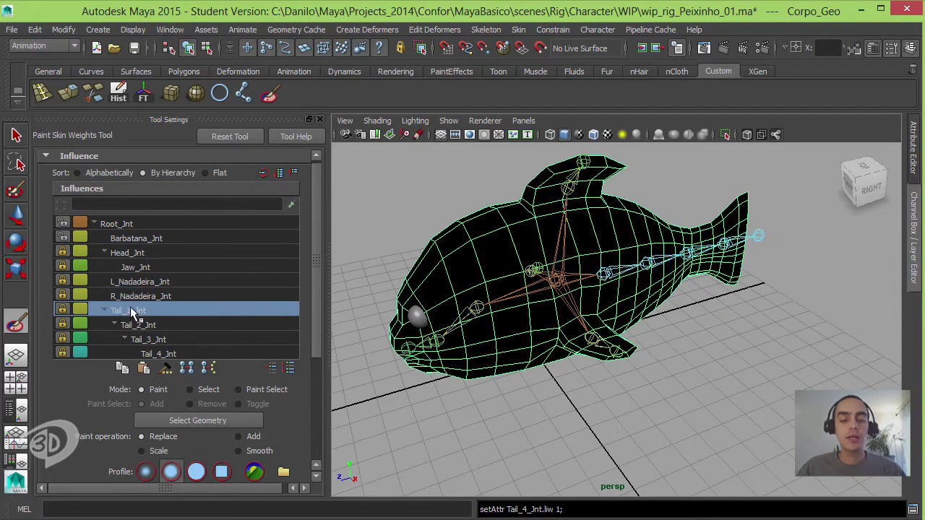
# Compare Root_Jnt and Barbatana_Jnt weights, ending with Barbatana_Jnt selected for painting.
pyautogui.click(120, 224)
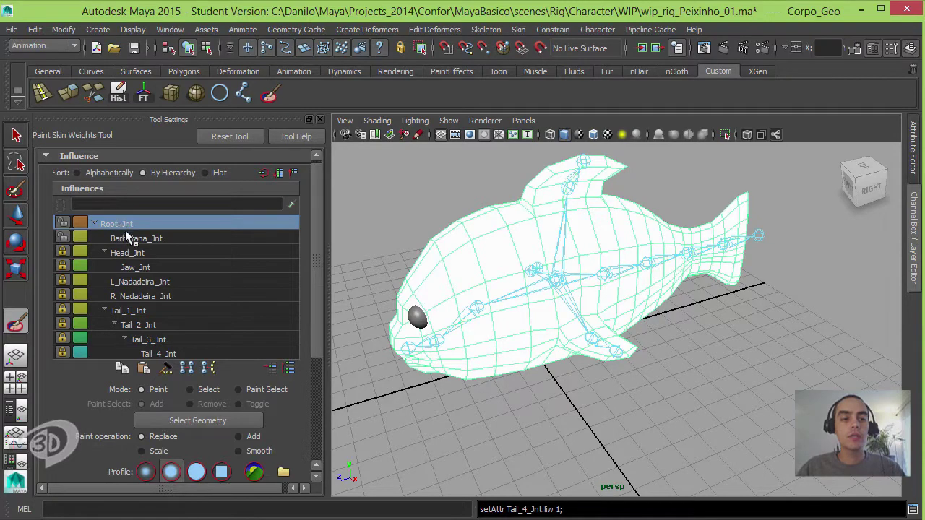
pyautogui.click(134, 239)
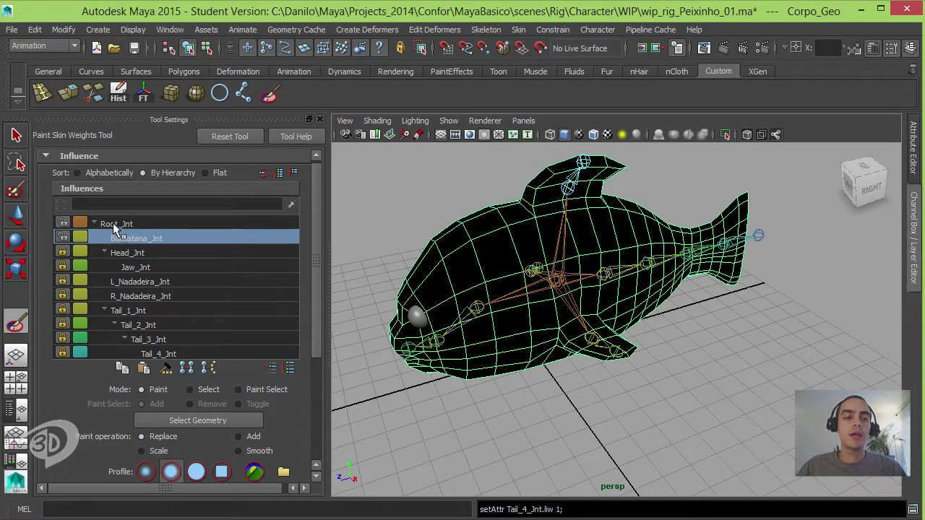
pyautogui.click(113, 224)
pyautogui.click(127, 240)
pyautogui.moveTo(131, 258); pyautogui.dragTo(146, 339)
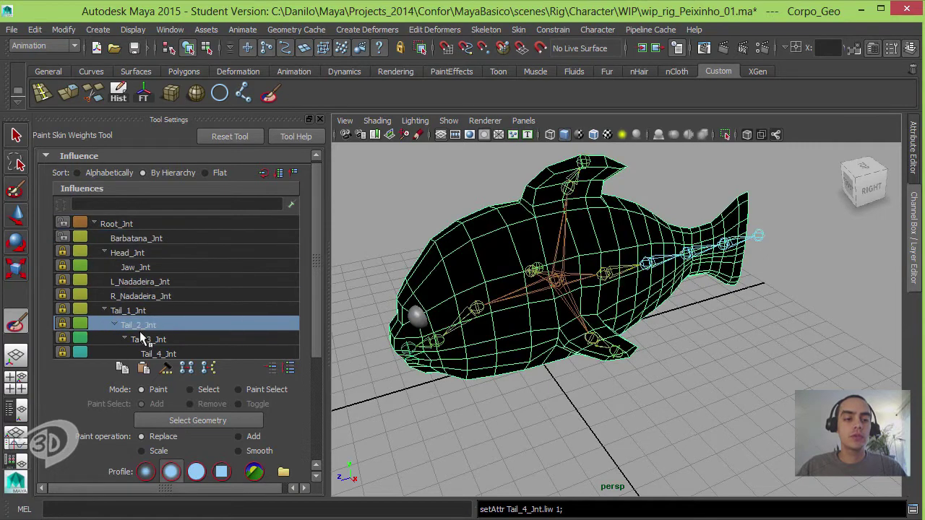
pyautogui.click(128, 238)
pyautogui.click(116, 224)
pyautogui.click(127, 238)
pyautogui.click(116, 224)
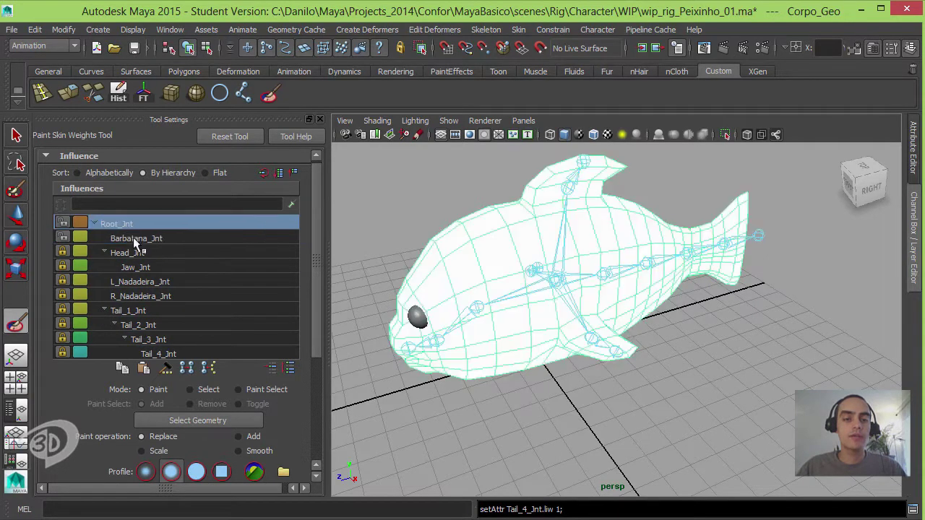
pyautogui.click(133, 240)
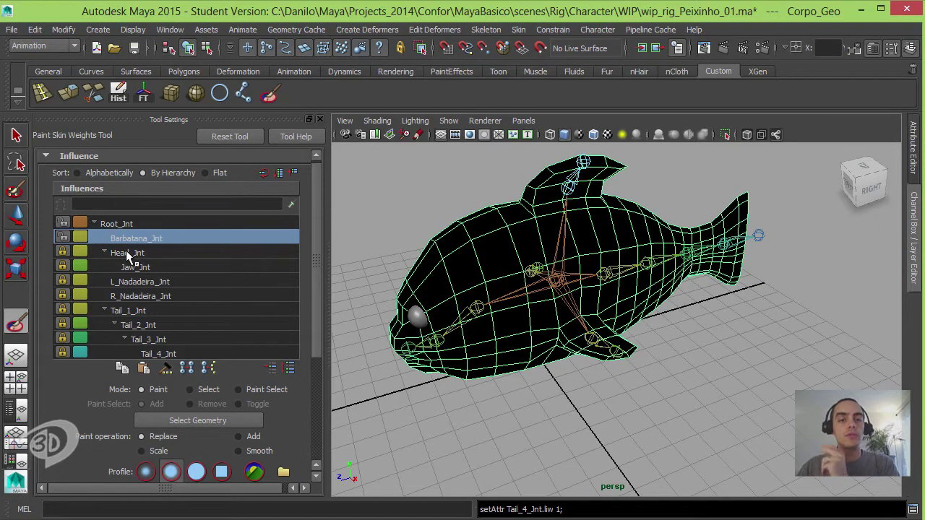
pyautogui.click(115, 225)
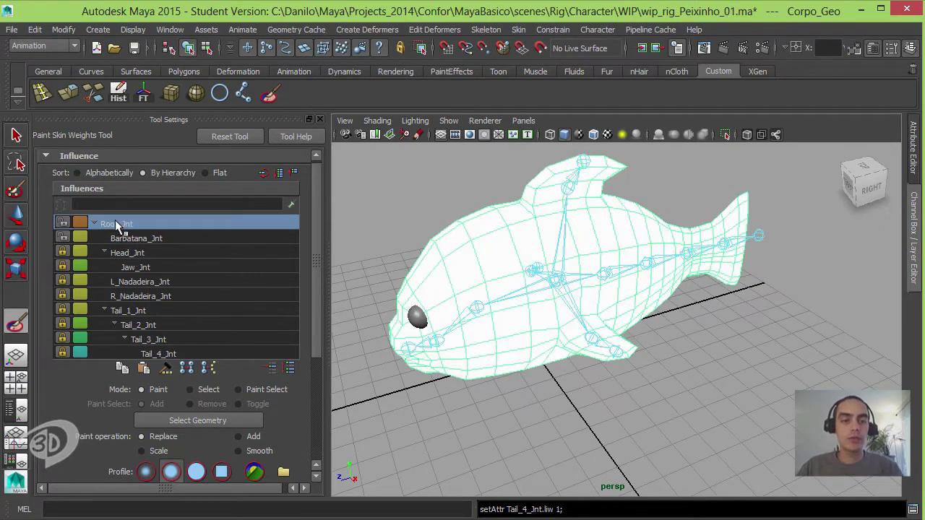
pyautogui.click(138, 240)
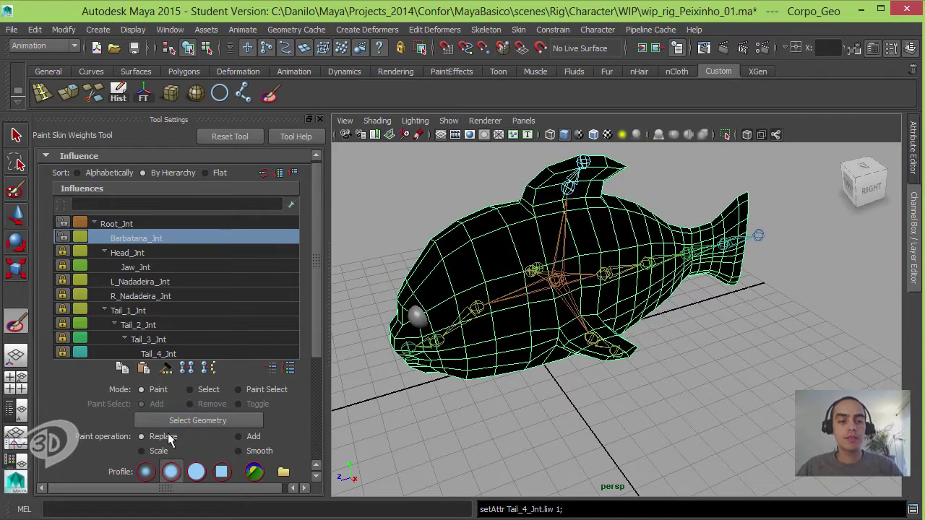
# Paint the dorsal fin fully onto Barbatana_Jnt at Replace value 1.
pyautogui.scroll(-3, 229, 424)
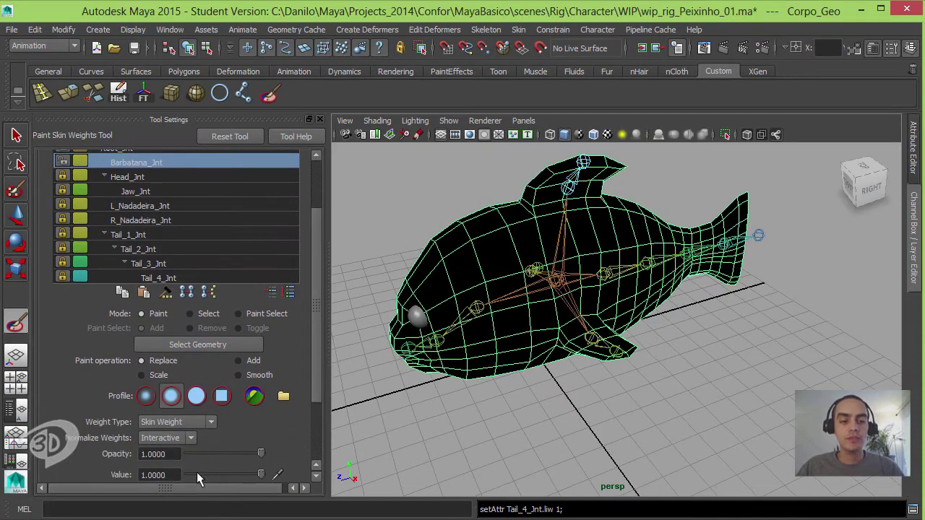
pyautogui.moveTo(520, 304)
pyautogui.keyDown('alt'); pyautogui.mouseDown()
pyautogui.moveTo(568, 268)
pyautogui.moveTo(543, 254)
pyautogui.moveTo(614, 246)
pyautogui.moveTo(468, 245)
pyautogui.moveTo(523, 221)
pyautogui.mouseUp(); pyautogui.keyUp('alt')
pyautogui.scroll(3, 549, 282)
pyautogui.scroll(4, 534, 275)
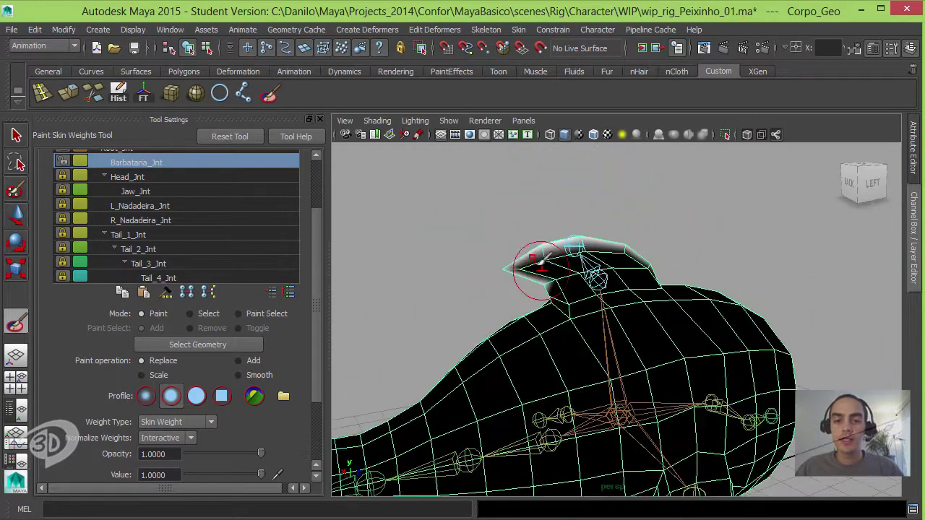
pyautogui.moveTo(531, 267)
pyautogui.mouseDown()
pyautogui.moveTo(664, 241)
pyautogui.moveTo(541, 252)
pyautogui.moveTo(722, 269)
pyautogui.moveTo(702, 275)
pyautogui.moveTo(541, 245)
pyautogui.moveTo(434, 274)
pyautogui.mouseUp()
# Switch the paint operation to Smooth and blend the weights at the dorsal fin's base.
pyautogui.scroll(-3, 541, 246)
pyautogui.click(260, 375)
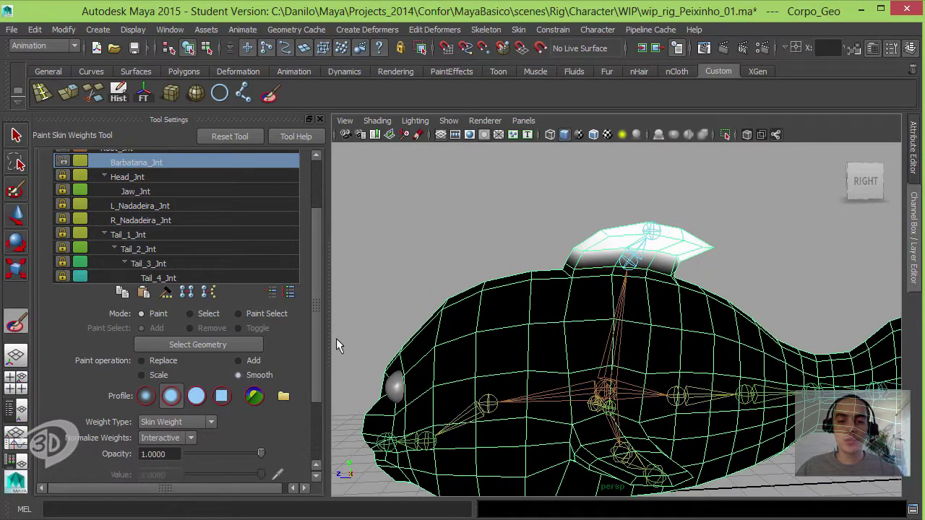
pyautogui.keyDown('alt'); pyautogui.moveTo(375, 325); pyautogui.dragTo(587, 273); pyautogui.keyUp('alt')
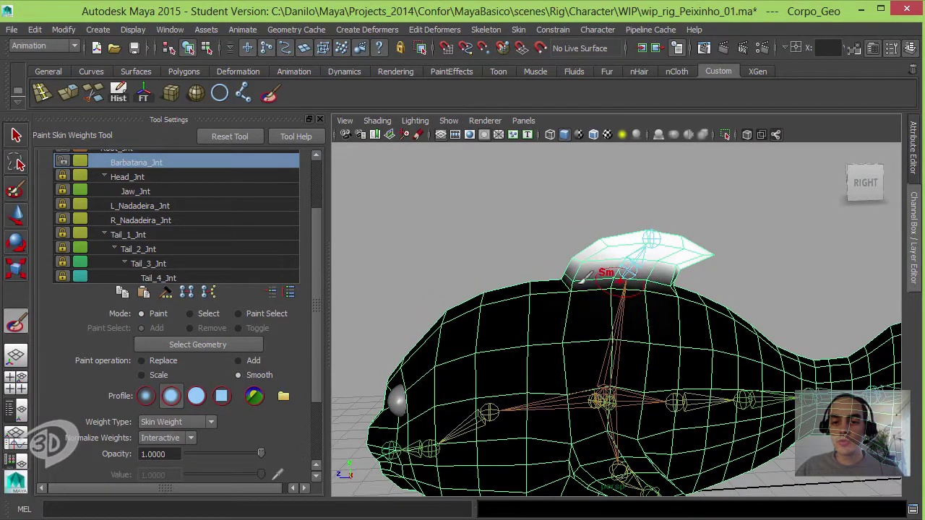
pyautogui.moveTo(683, 269)
pyautogui.keyDown('alt'); pyautogui.mouseDown()
pyautogui.moveTo(496, 258)
pyautogui.moveTo(610, 246)
pyautogui.moveTo(592, 249)
pyautogui.moveTo(744, 289)
pyautogui.moveTo(752, 253)
pyautogui.moveTo(744, 242)
pyautogui.moveTo(564, 242)
pyautogui.mouseUp(); pyautogui.keyUp('alt')
pyautogui.scroll(-2, 500, 279)
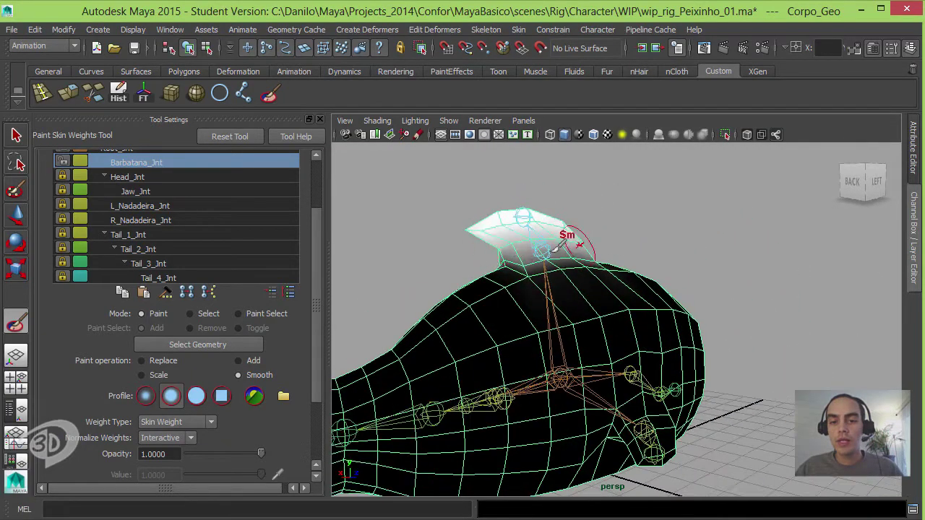
pyautogui.keyDown('alt'); pyautogui.moveTo(648, 249); pyautogui.dragTo(648, 228, button='middle'); pyautogui.keyUp('alt')
pyautogui.moveTo(648, 228)
pyautogui.keyDown('alt'); pyautogui.mouseDown()
pyautogui.moveTo(693, 216)
pyautogui.moveTo(599, 248)
pyautogui.moveTo(518, 237)
pyautogui.mouseUp(); pyautogui.keyUp('alt')
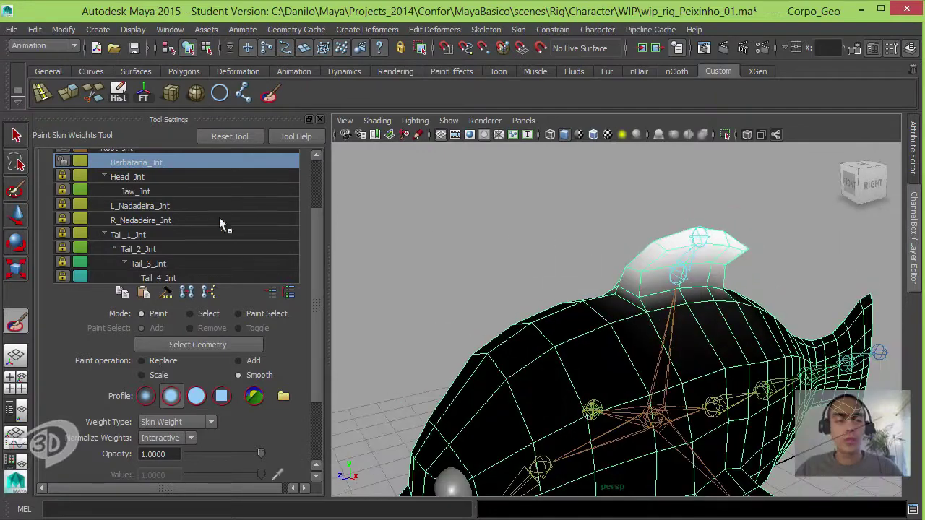
pyautogui.click(16, 244)
pyautogui.click(683, 264)
pyautogui.scroll(2, 643, 256)
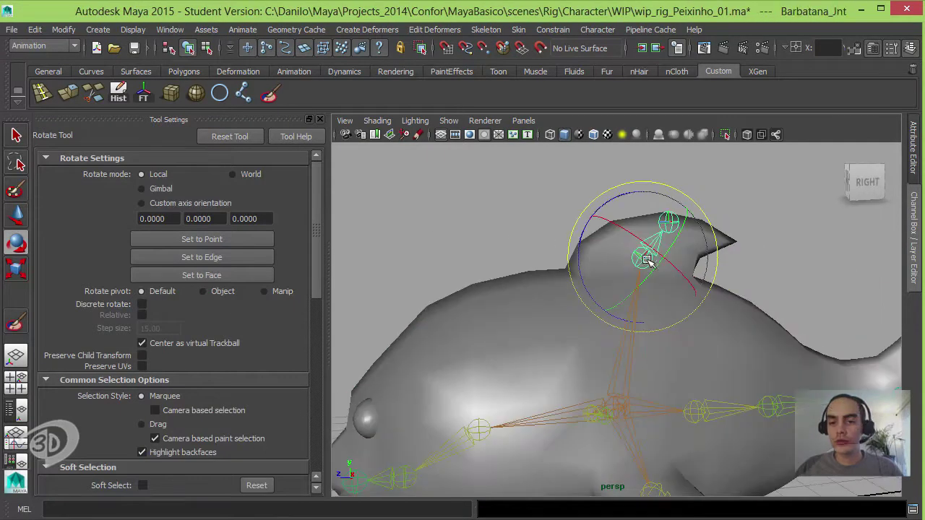
pyautogui.moveTo(615, 227)
pyautogui.mouseDown()
pyautogui.moveTo(665, 291)
pyautogui.moveTo(804, 272)
pyautogui.moveTo(671, 217)
pyautogui.mouseUp()
pyautogui.hotkey('ctrl', 'z')
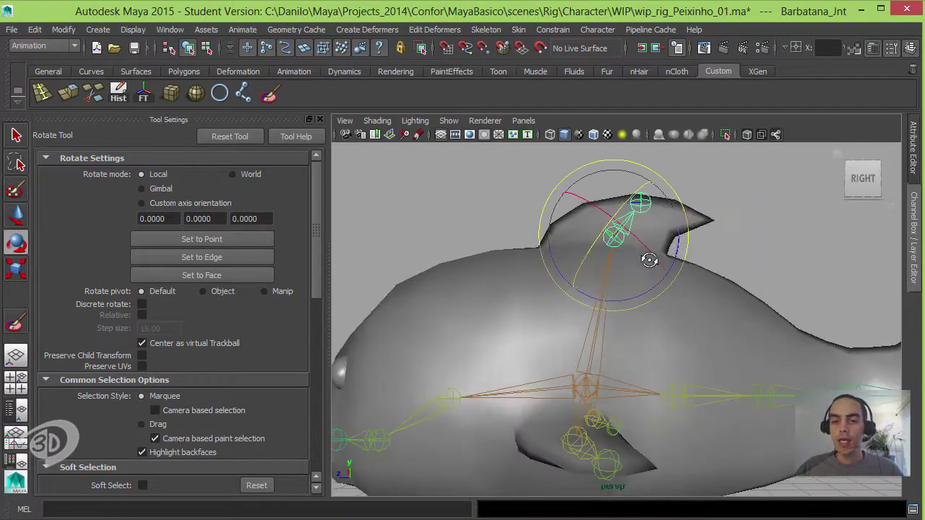
pyautogui.click(684, 287)
pyautogui.press('f')
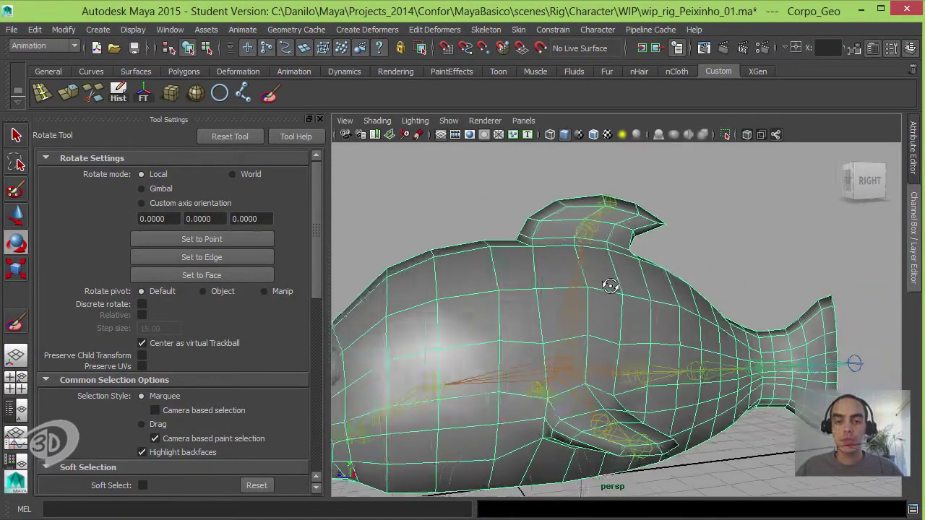
pyautogui.click(14, 321)
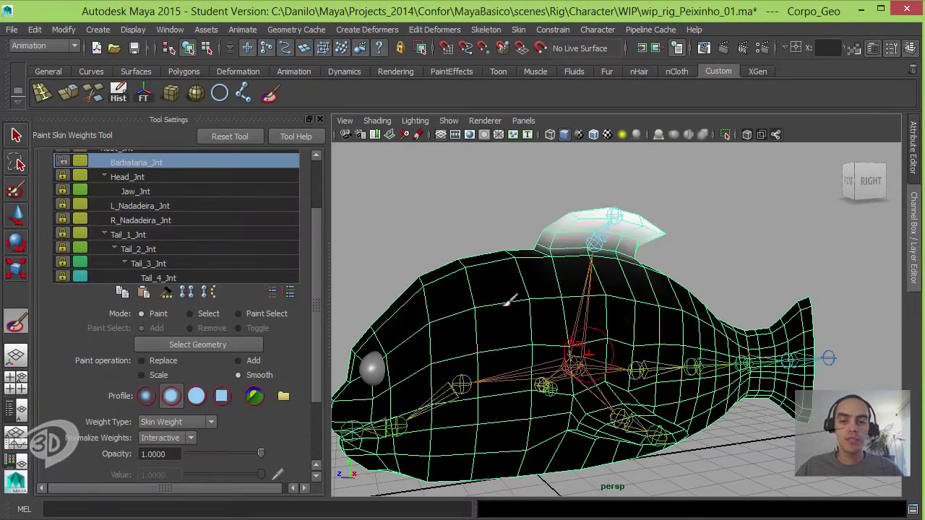
pyautogui.scroll(3, 315, 226)
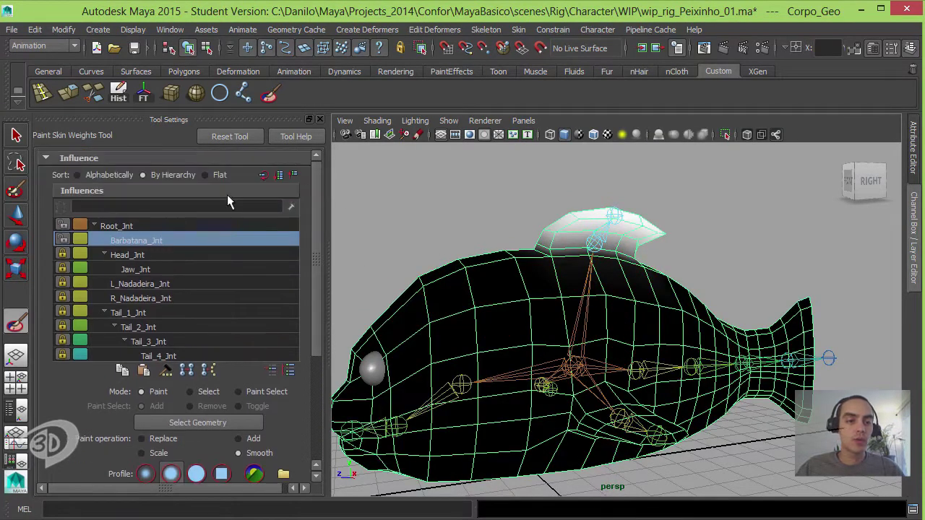
# Lock Barbatana_Jnt's weights and select Head_Jnt as the next influence to paint.
pyautogui.click(63, 241)
pyautogui.click(124, 227)
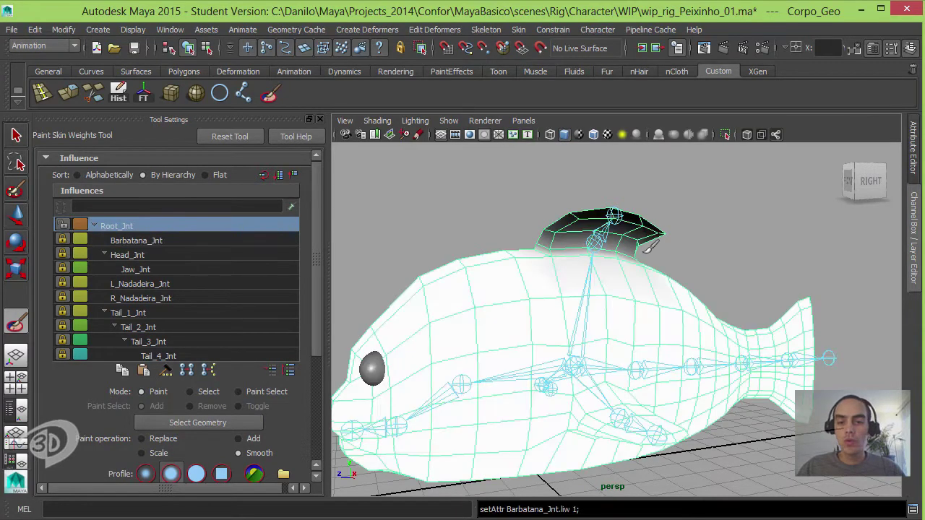
pyautogui.moveTo(599, 326)
pyautogui.keyDown('alt'); pyautogui.mouseDown()
pyautogui.moveTo(613, 296)
pyautogui.moveTo(692, 303)
pyautogui.moveTo(599, 213)
pyautogui.moveTo(639, 353)
pyautogui.mouseUp(); pyautogui.keyUp('alt')
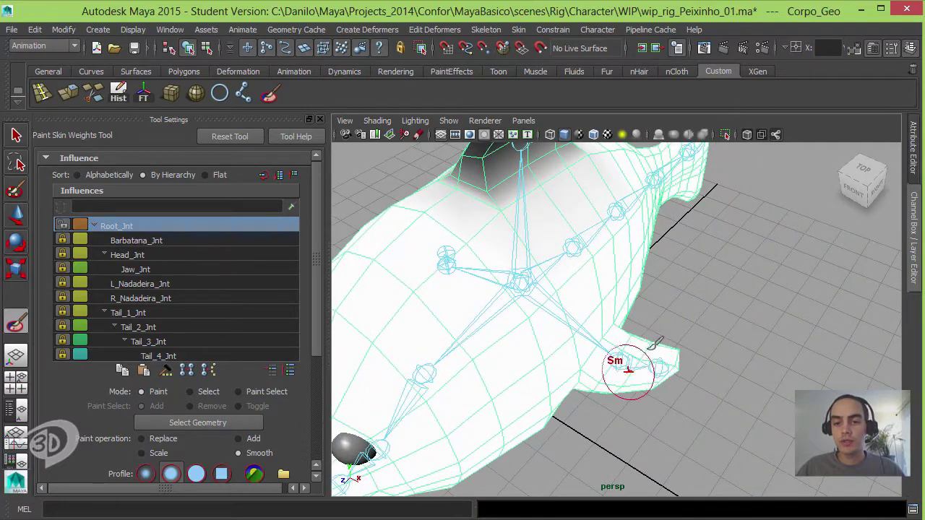
pyautogui.keyDown('alt'); pyautogui.moveTo(654, 354); pyautogui.dragTo(506, 326); pyautogui.keyUp('alt')
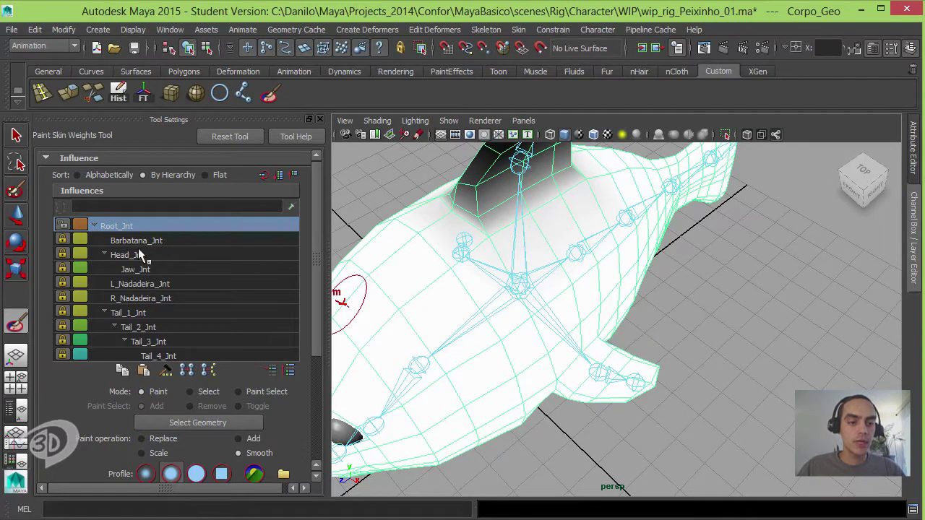
pyautogui.moveTo(505, 304)
pyautogui.keyDown('alt'); pyautogui.mouseDown()
pyautogui.moveTo(558, 268)
pyautogui.moveTo(541, 182)
pyautogui.mouseUp(); pyautogui.keyUp('alt')
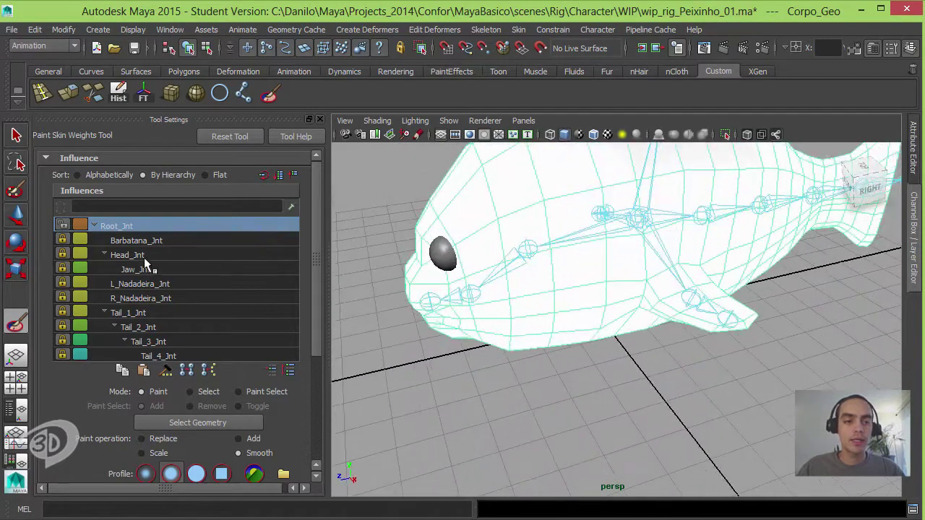
pyautogui.click(128, 257)
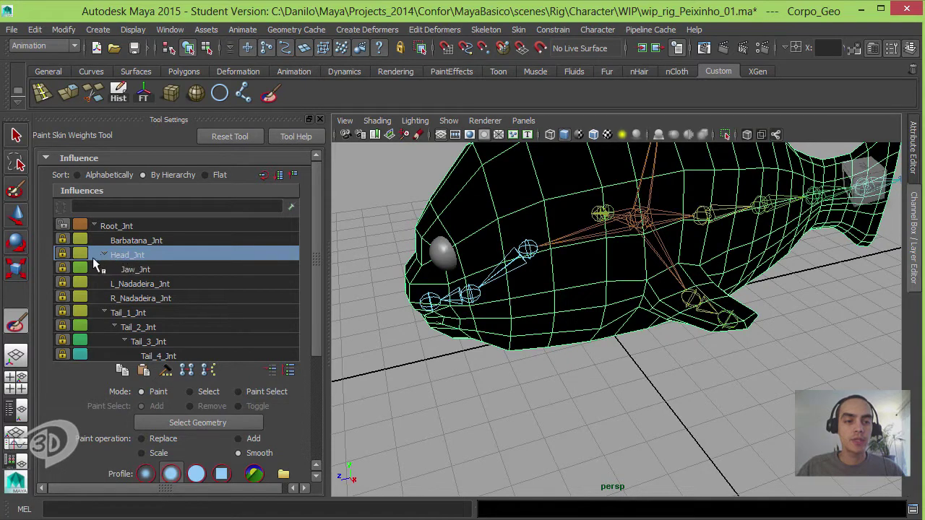
# Unlock Head_Jnt and paint its weight white over the front of the head.
pyautogui.click(62, 255)
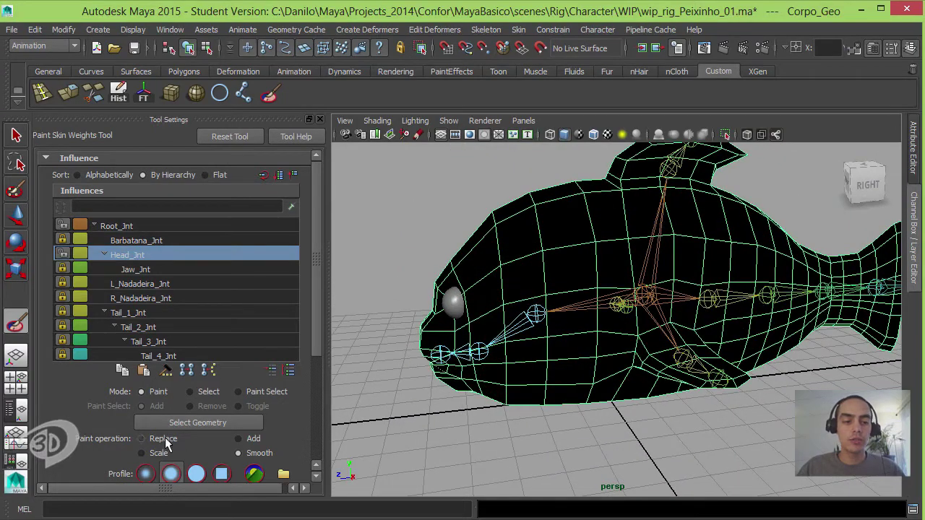
pyautogui.scroll(-5, 302, 316)
pyautogui.scroll(-1, 309, 395)
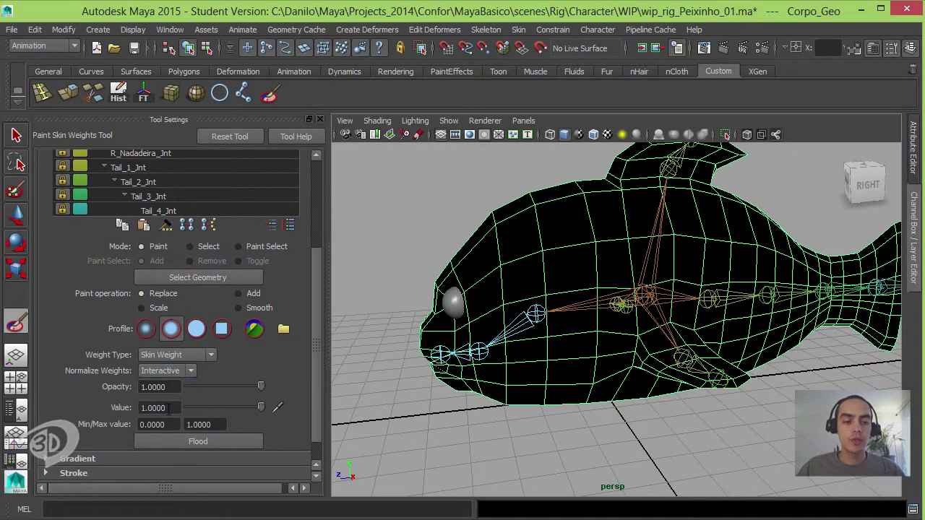
pyautogui.scroll(3, 317, 331)
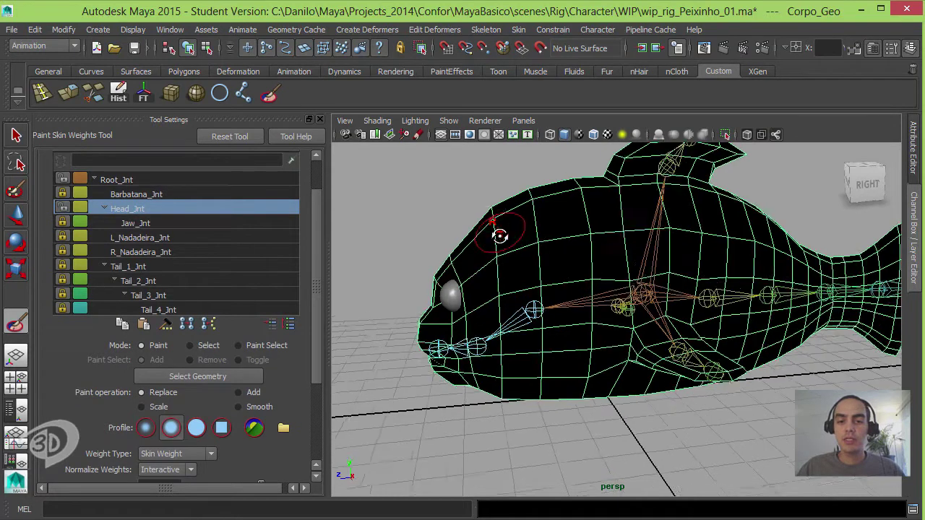
pyautogui.moveTo(497, 201)
pyautogui.mouseDown()
pyautogui.moveTo(456, 376)
pyautogui.moveTo(478, 374)
pyautogui.mouseUp()
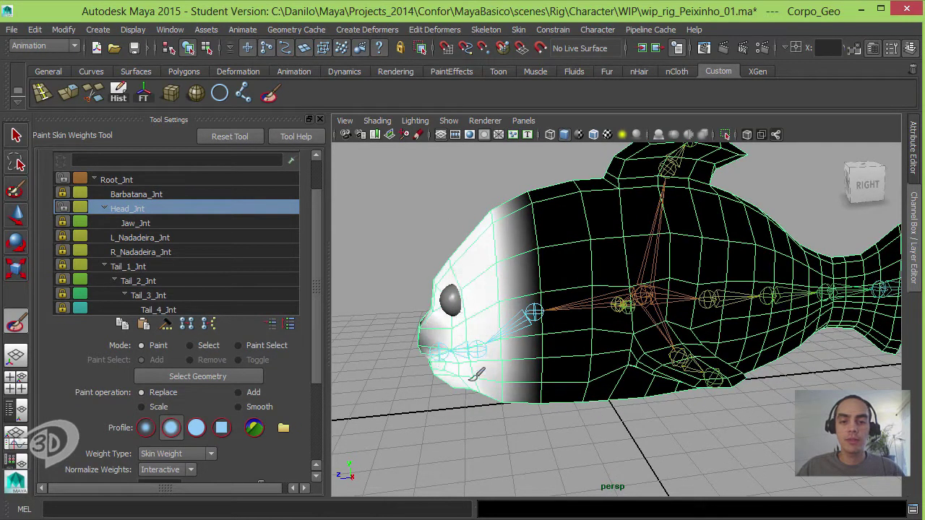
# With the soft Profile brush, paint full Head_Jnt weight over the lower head.
pyautogui.click(195, 428)
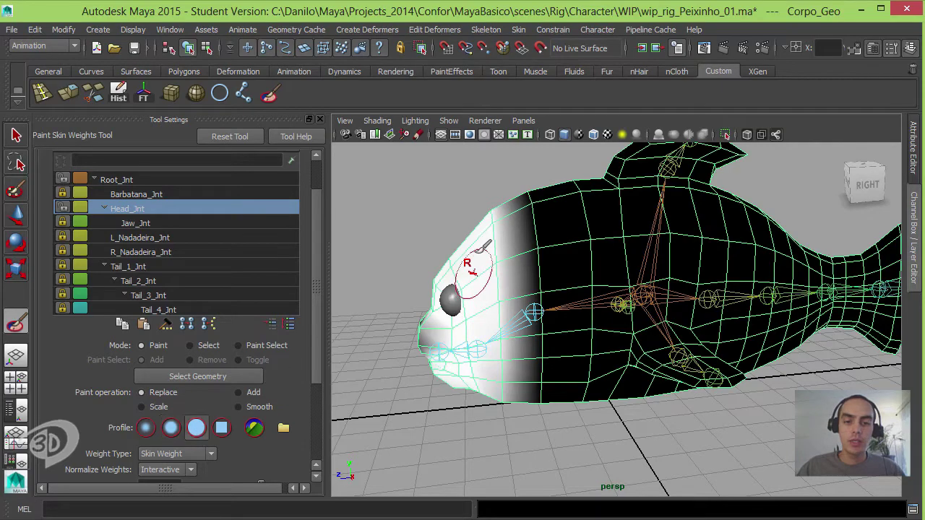
pyautogui.moveTo(495, 329); pyautogui.dragTo(488, 401)
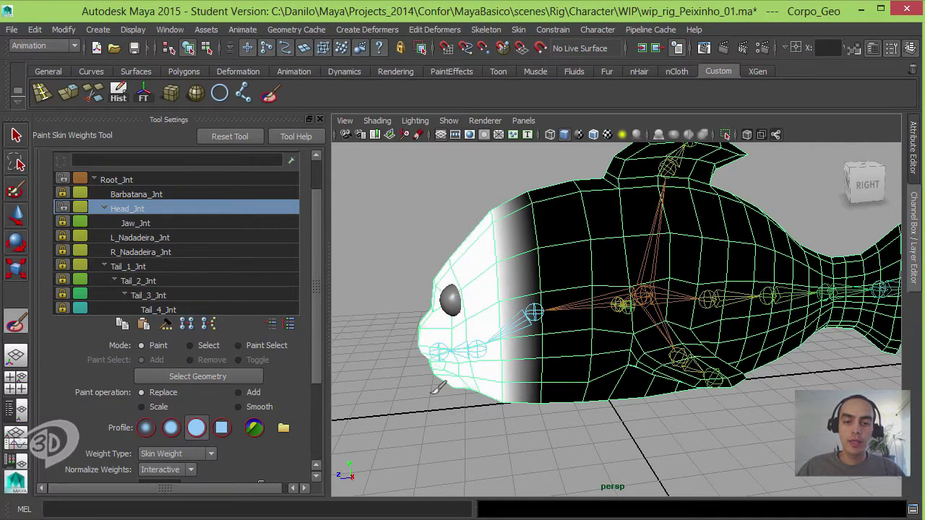
pyautogui.moveTo(441, 357)
pyautogui.keyDown('alt'); pyautogui.mouseDown()
pyautogui.moveTo(470, 320)
pyautogui.moveTo(732, 317)
pyautogui.mouseUp(); pyautogui.keyUp('alt')
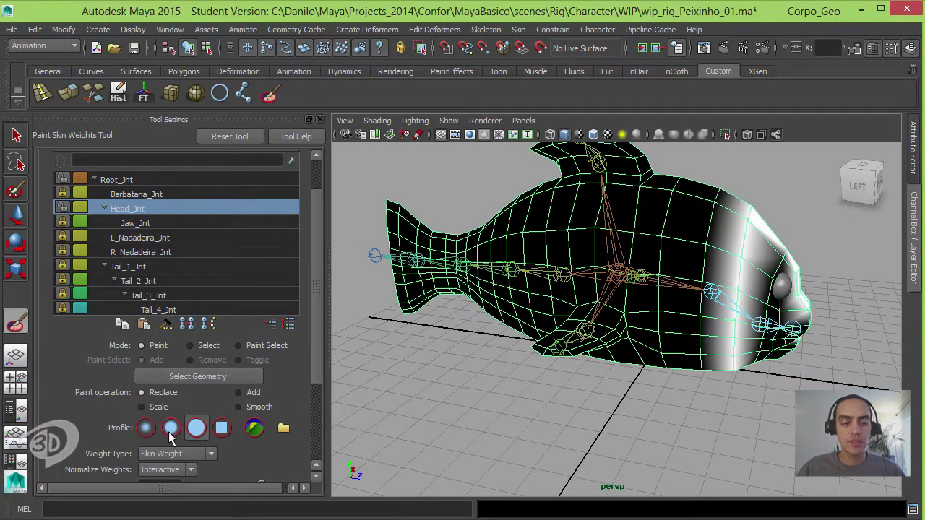
pyautogui.moveTo(674, 299)
pyautogui.keyDown('alt'); pyautogui.mouseDown()
pyautogui.moveTo(744, 294)
pyautogui.moveTo(731, 187)
pyautogui.moveTo(610, 241)
pyautogui.moveTo(561, 202)
pyautogui.mouseUp(); pyautogui.keyUp('alt')
# Zoom in on the fish face and paint Head_Jnt weight over the dark patch inside the head.
pyautogui.scroll(5, 561, 202)
pyautogui.scroll(5, 572, 289)
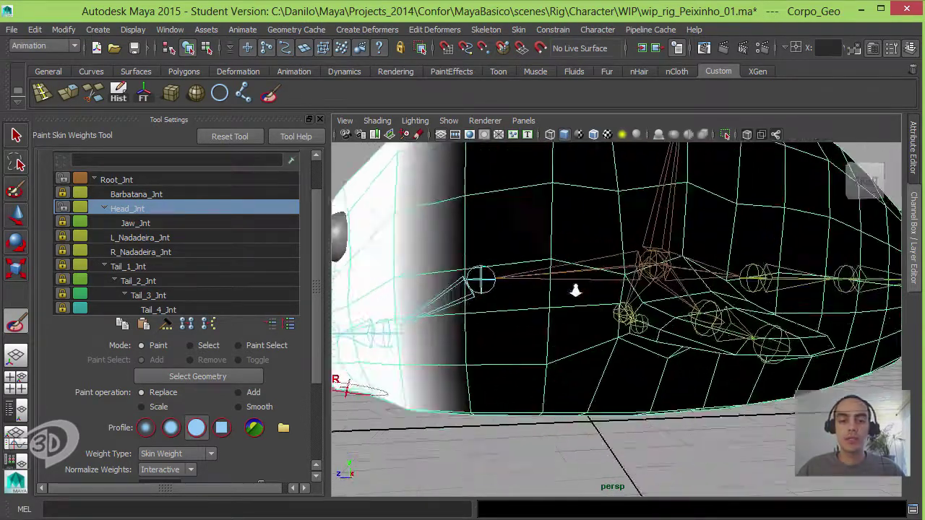
pyautogui.keyDown('alt'); pyautogui.moveTo(571, 289); pyautogui.dragTo(720, 275, button='middle'); pyautogui.keyUp('alt')
pyautogui.moveTo(720, 275)
pyautogui.keyDown('alt'); pyautogui.mouseDown()
pyautogui.moveTo(572, 301)
pyautogui.moveTo(672, 284)
pyautogui.moveTo(680, 296)
pyautogui.mouseUp(); pyautogui.keyUp('alt')
pyautogui.moveTo(628, 276)
pyautogui.keyDown('alt'); pyautogui.mouseDown()
pyautogui.moveTo(679, 260)
pyautogui.moveTo(733, 268)
pyautogui.mouseUp(); pyautogui.keyUp('alt')
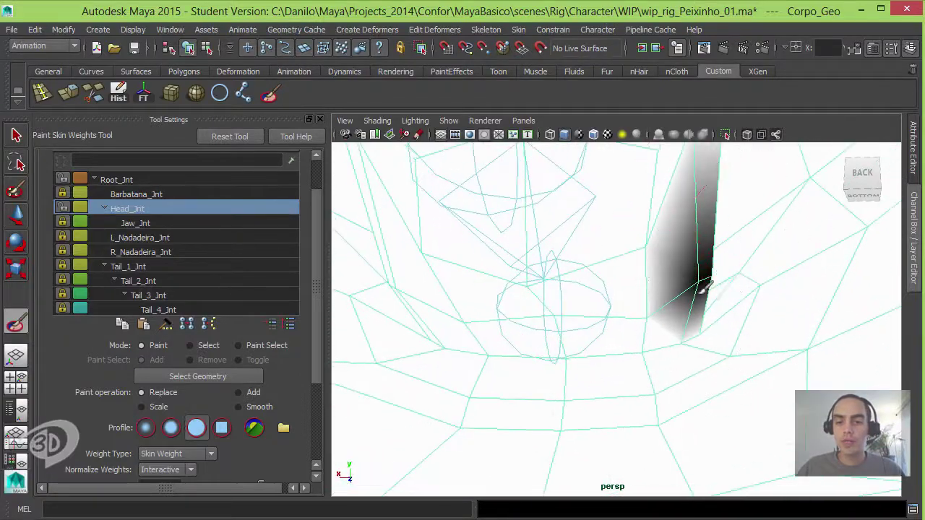
pyautogui.moveTo(679, 318); pyautogui.dragTo(506, 327)
pyautogui.moveTo(492, 280)
pyautogui.keyDown('alt'); pyautogui.mouseDown()
pyautogui.moveTo(568, 306)
pyautogui.moveTo(578, 279)
pyautogui.moveTo(594, 376)
pyautogui.moveTo(587, 281)
pyautogui.moveTo(739, 265)
pyautogui.moveTo(830, 231)
pyautogui.moveTo(672, 256)
pyautogui.moveTo(642, 273)
pyautogui.moveTo(692, 277)
pyautogui.moveTo(650, 289)
pyautogui.moveTo(506, 215)
pyautogui.moveTo(532, 227)
pyautogui.moveTo(512, 283)
pyautogui.moveTo(557, 265)
pyautogui.moveTo(521, 290)
pyautogui.mouseUp(); pyautogui.keyUp('alt')
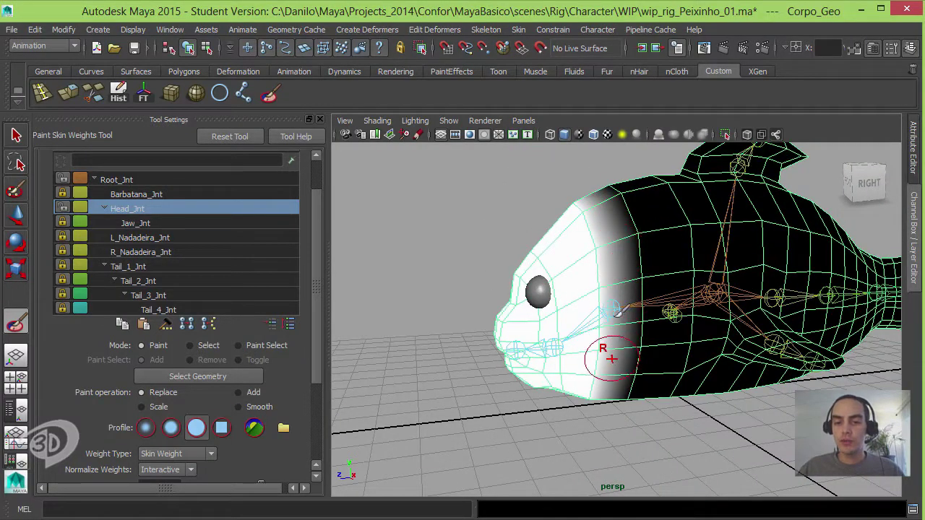
pyautogui.keyDown('alt'); pyautogui.moveTo(629, 213); pyautogui.dragTo(636, 274); pyautogui.keyUp('alt')
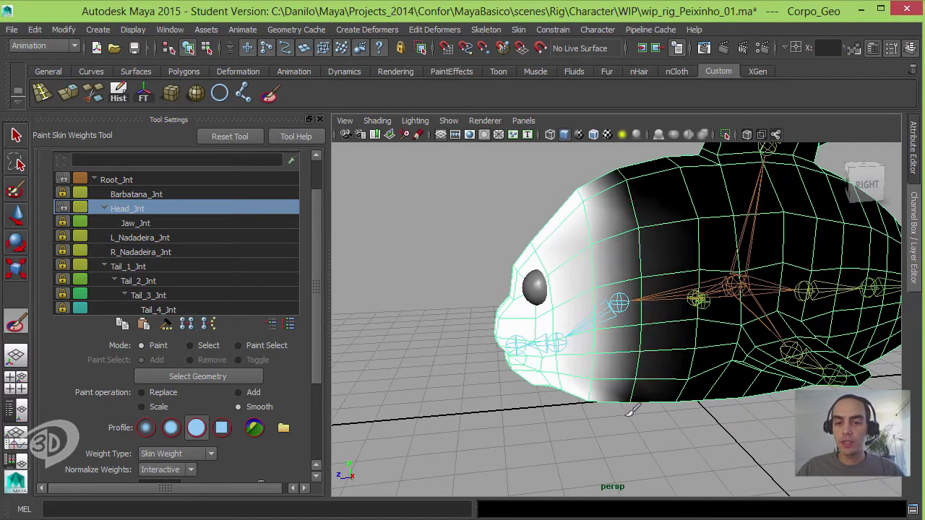
pyautogui.keyDown('alt'); pyautogui.moveTo(679, 268); pyautogui.dragTo(683, 217); pyautogui.keyUp('alt')
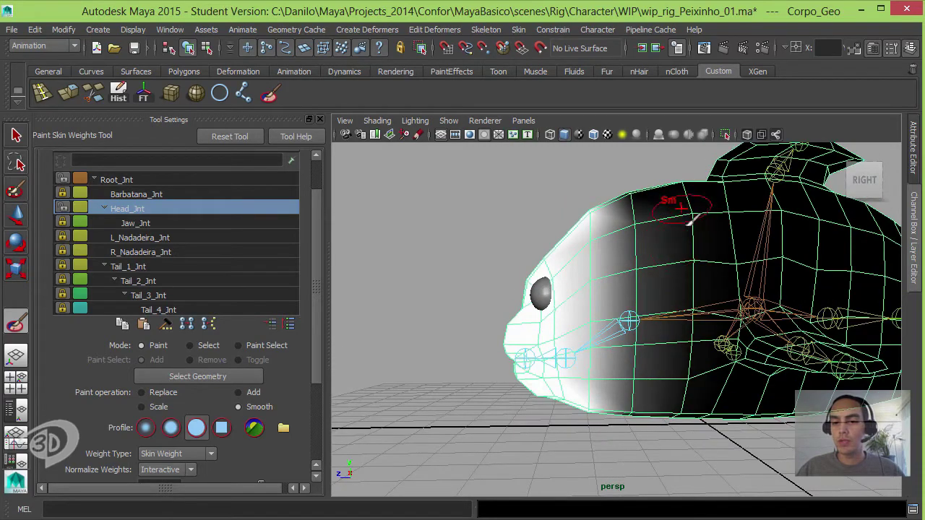
pyautogui.moveTo(636, 292)
pyautogui.keyDown('alt'); pyautogui.mouseDown()
pyautogui.moveTo(645, 286)
pyautogui.moveTo(636, 318)
pyautogui.mouseUp(); pyautogui.keyUp('alt')
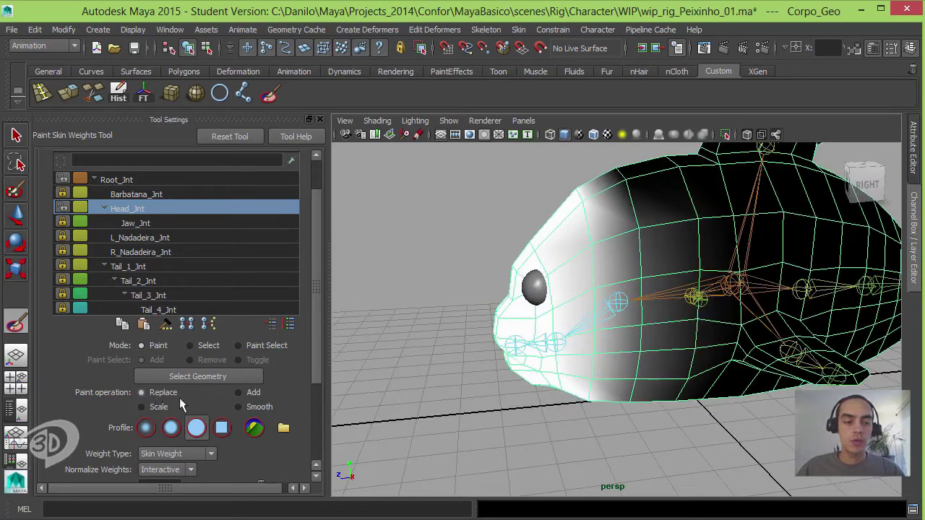
# Repaint the Head_Jnt edge behind the eye in one downward stroke, confirming Replace value 1.0.
pyautogui.keyDown('alt'); pyautogui.moveTo(633, 253); pyautogui.dragTo(599, 215); pyautogui.keyUp('alt')
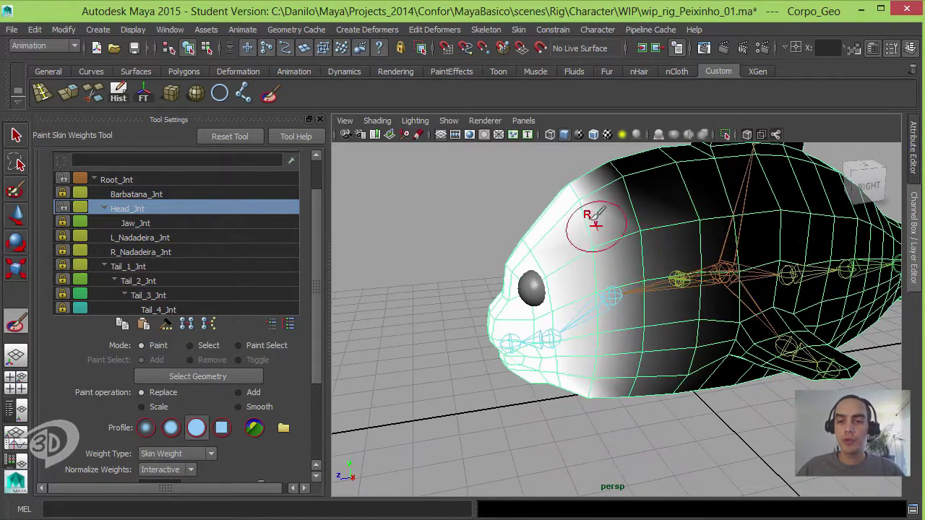
pyautogui.keyDown('alt'); pyautogui.moveTo(636, 312); pyautogui.dragTo(664, 260); pyautogui.keyUp('alt')
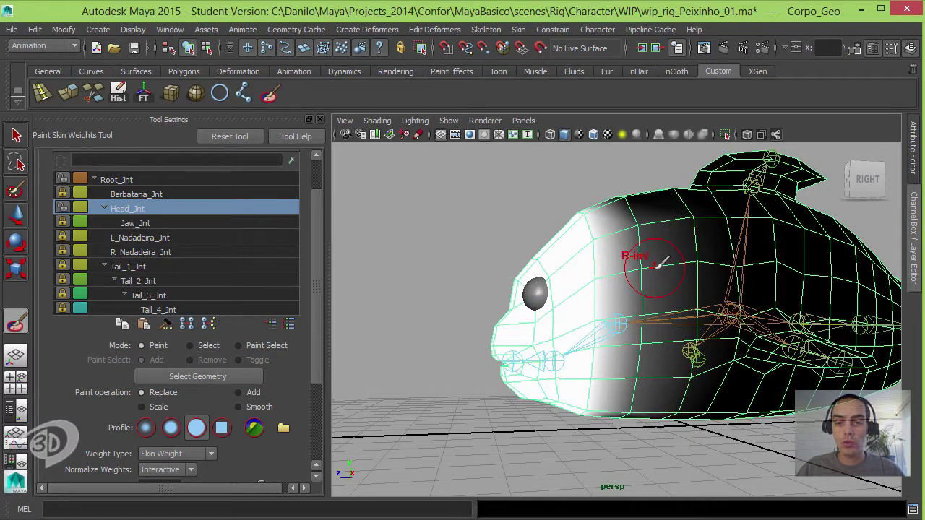
pyautogui.moveTo(655, 210); pyautogui.dragTo(643, 397)
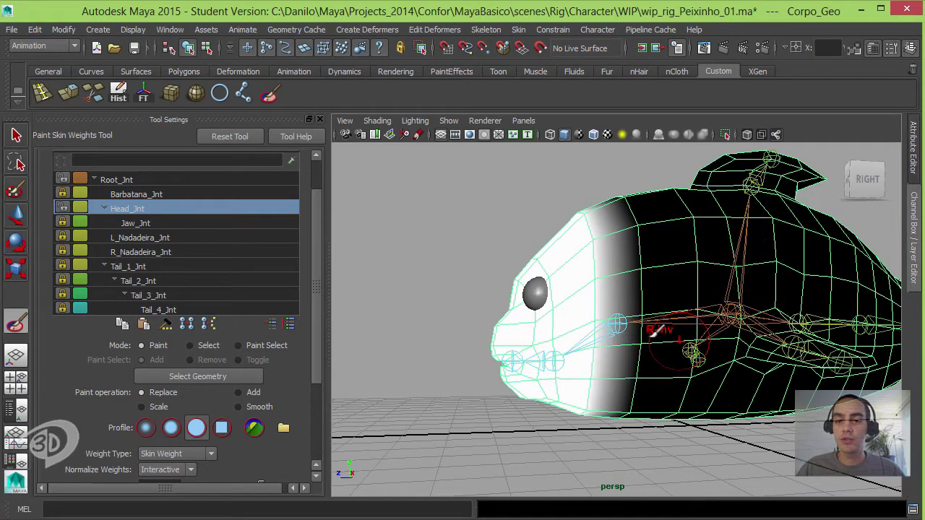
pyautogui.scroll(-1, 322, 395)
pyautogui.scroll(-3, 289, 404)
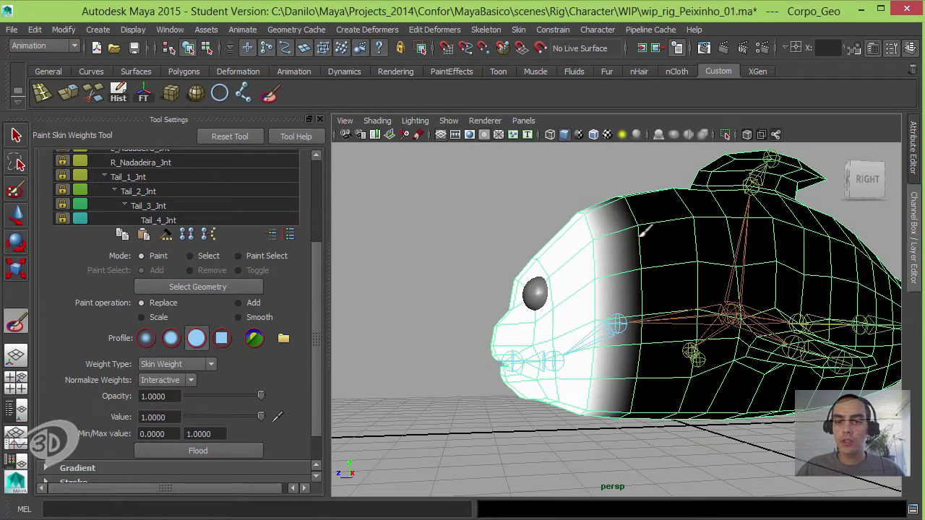
# Extend Head_Jnt weight down the head boundary and smooth it from the sides, top and underside.
pyautogui.moveTo(640, 229); pyautogui.dragTo(640, 365)
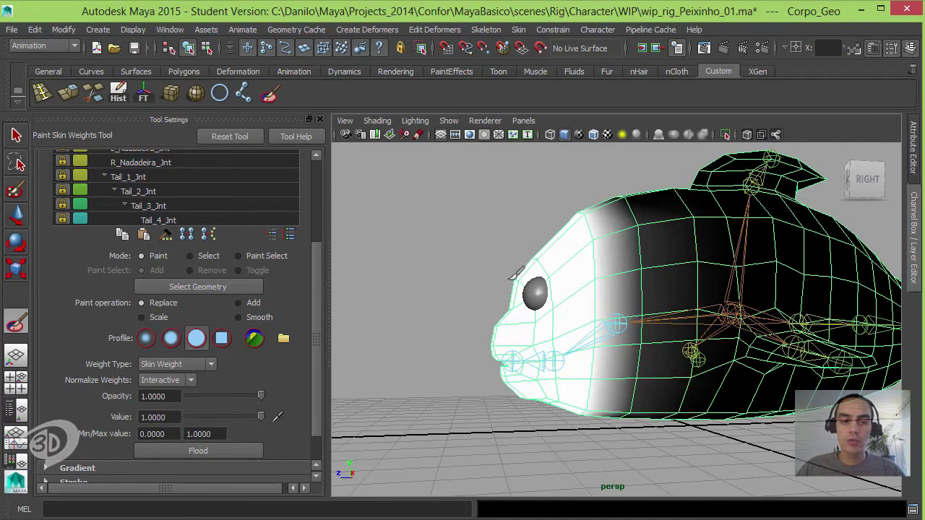
pyautogui.keyDown('alt'); pyautogui.moveTo(652, 230); pyautogui.dragTo(644, 186); pyautogui.keyUp('alt')
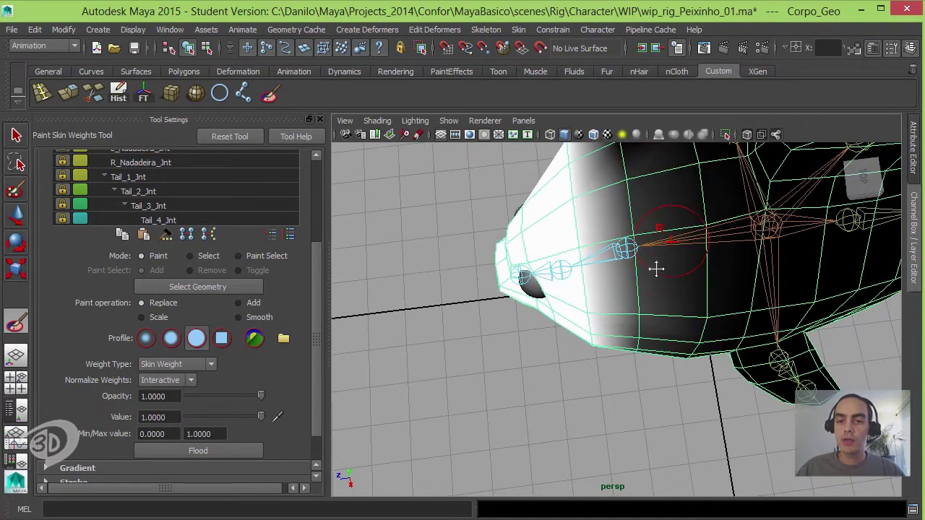
pyautogui.moveTo(650, 326)
pyautogui.keyDown('alt'); pyautogui.mouseDown()
pyautogui.moveTo(656, 245)
pyautogui.moveTo(637, 350)
pyautogui.mouseUp(); pyautogui.keyUp('alt')
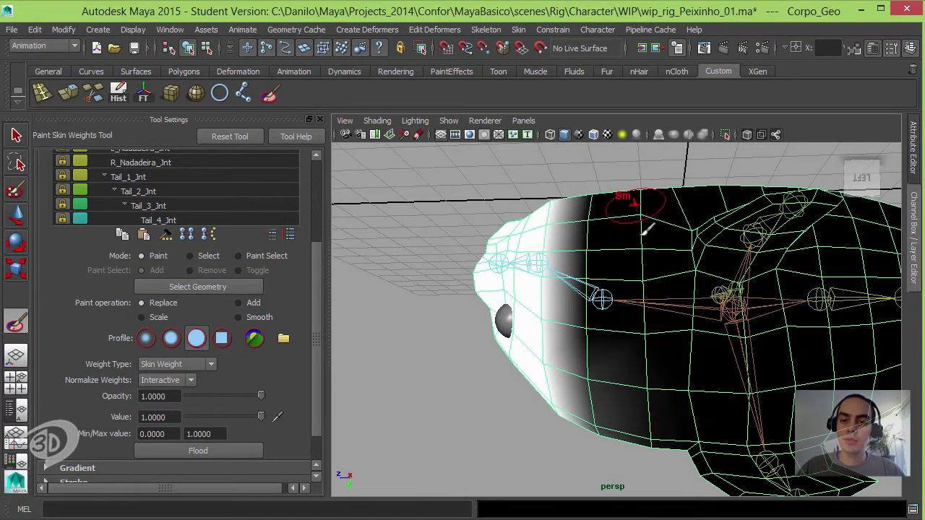
pyautogui.moveTo(597, 321)
pyautogui.mouseDown()
pyautogui.moveTo(605, 351)
pyautogui.moveTo(593, 337)
pyautogui.moveTo(645, 409)
pyautogui.moveTo(628, 361)
pyautogui.mouseUp()
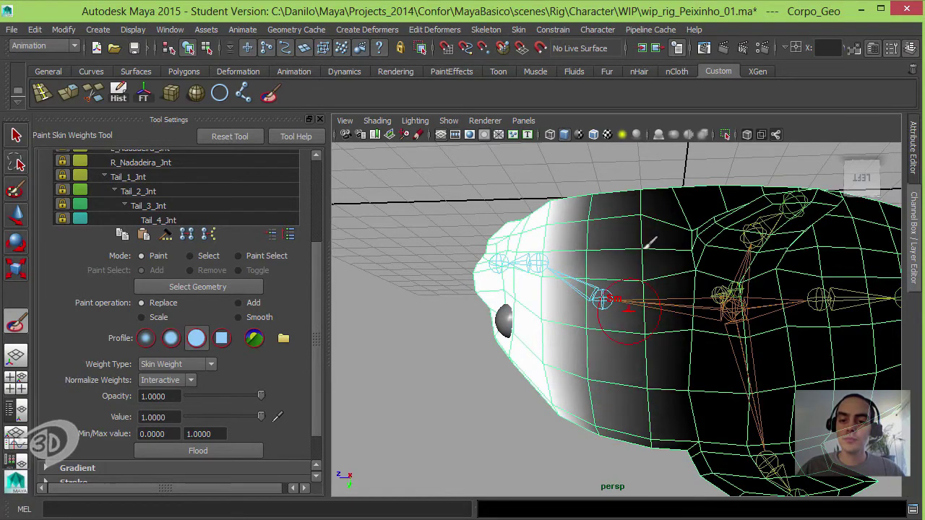
pyautogui.moveTo(654, 243)
pyautogui.keyDown('alt'); pyautogui.mouseDown()
pyautogui.moveTo(659, 204)
pyautogui.moveTo(620, 367)
pyautogui.moveTo(586, 210)
pyautogui.moveTo(595, 353)
pyautogui.mouseUp(); pyautogui.keyUp('alt')
pyautogui.moveTo(625, 245)
pyautogui.mouseDown()
pyautogui.moveTo(636, 271)
pyautogui.moveTo(589, 206)
pyautogui.mouseUp()
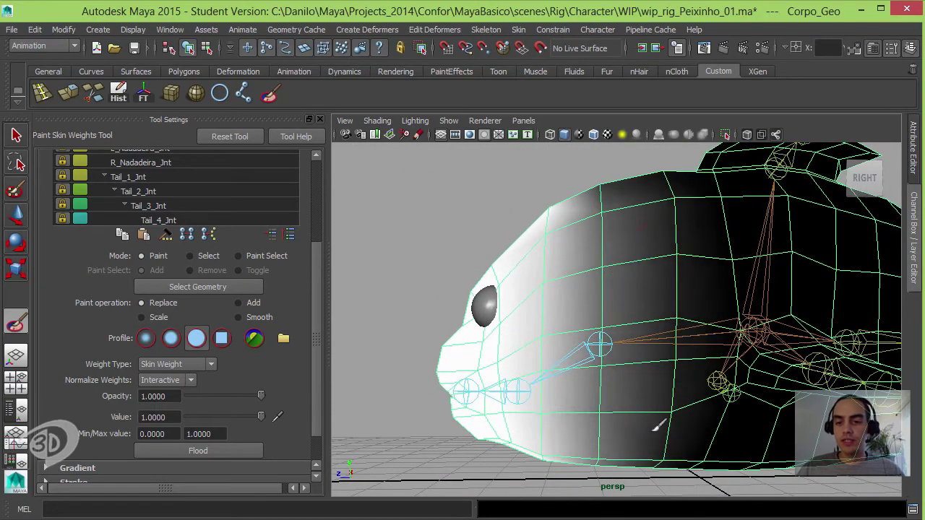
pyautogui.moveTo(632, 419)
pyautogui.keyDown('alt'); pyautogui.mouseDown()
pyautogui.moveTo(636, 332)
pyautogui.moveTo(607, 260)
pyautogui.mouseUp(); pyautogui.keyUp('alt')
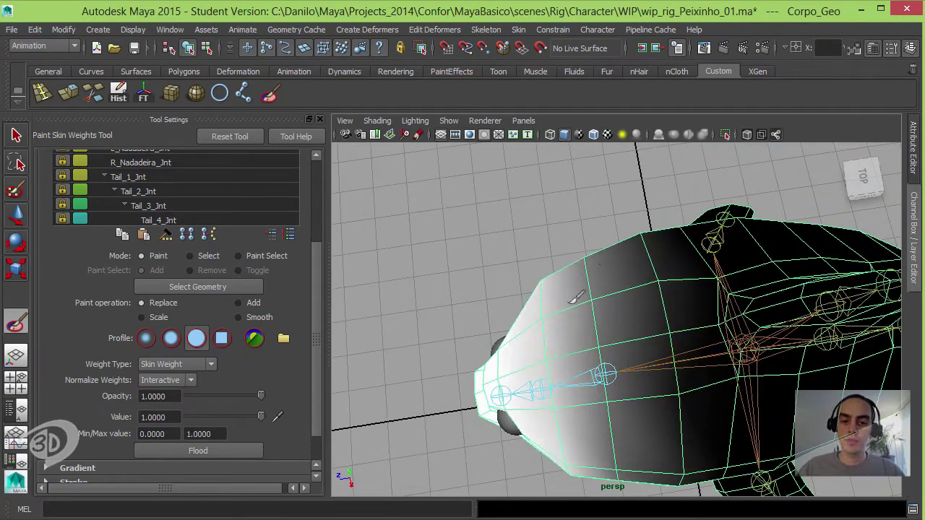
pyautogui.moveTo(654, 401)
pyautogui.keyDown('alt'); pyautogui.mouseDown()
pyautogui.moveTo(620, 387)
pyautogui.moveTo(573, 203)
pyautogui.mouseUp(); pyautogui.keyUp('alt')
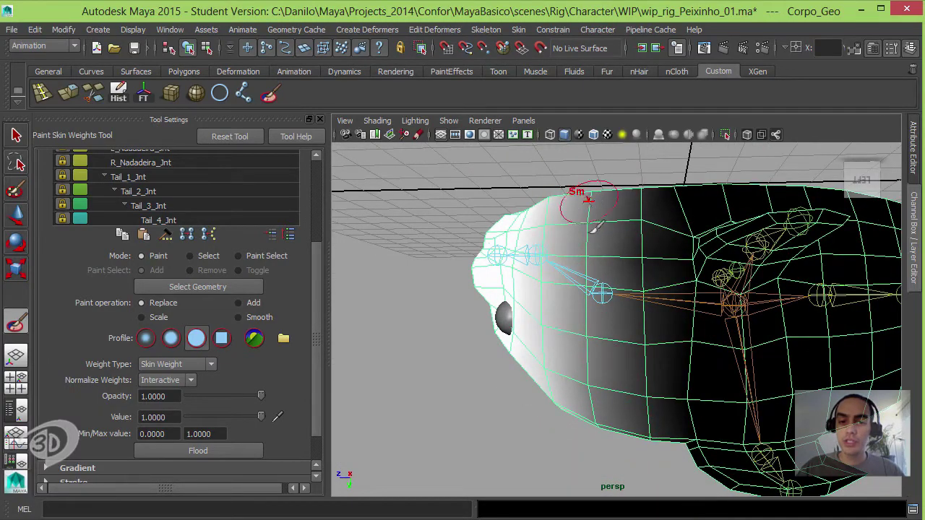
pyautogui.keyDown('alt'); pyautogui.moveTo(620, 263); pyautogui.dragTo(602, 252); pyautogui.keyUp('alt')
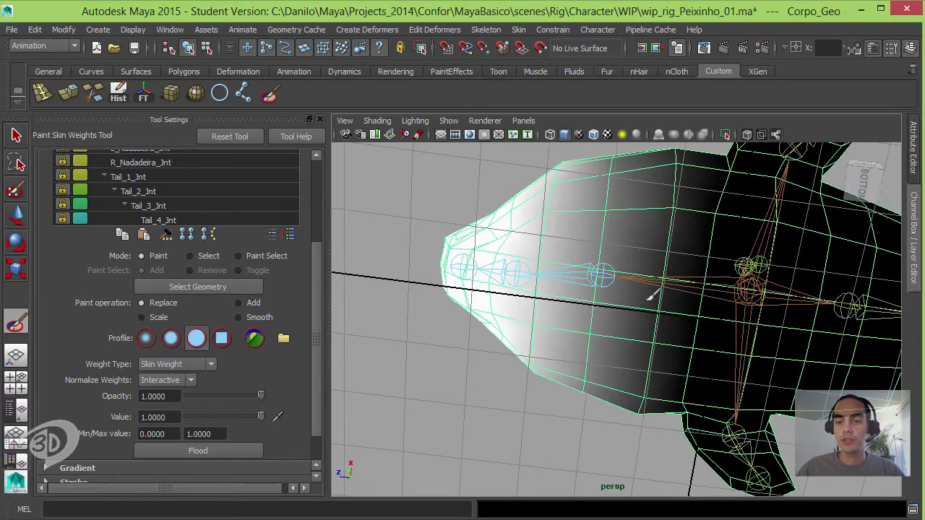
pyautogui.keyDown('alt'); pyautogui.moveTo(650, 296); pyautogui.dragTo(615, 306); pyautogui.keyUp('alt')
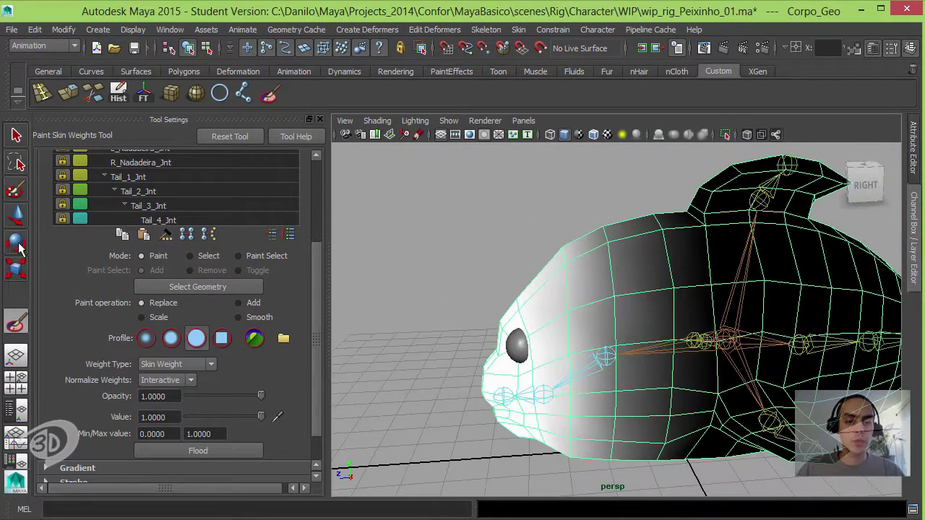
pyautogui.click(16, 245)
# Rotate Head_Jnt to test how the fish head deforms.
pyautogui.keyDown('alt'); pyautogui.moveTo(448, 198); pyautogui.dragTo(522, 258); pyautogui.keyUp('alt')
pyautogui.click(520, 286)
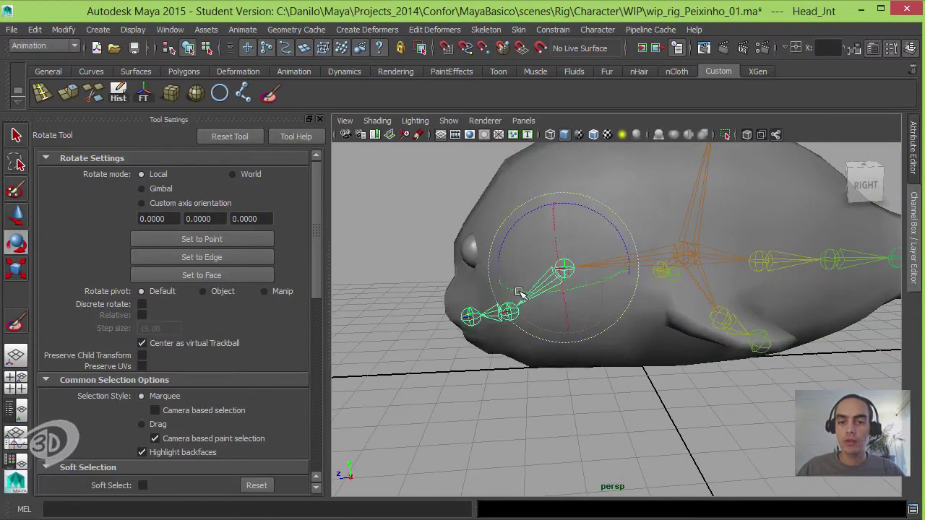
pyautogui.moveTo(519, 291)
pyautogui.mouseDown()
pyautogui.moveTo(559, 201)
pyautogui.moveTo(554, 275)
pyautogui.moveTo(561, 259)
pyautogui.moveTo(547, 289)
pyautogui.moveTo(614, 234)
pyautogui.moveTo(643, 272)
pyautogui.moveTo(605, 209)
pyautogui.moveTo(640, 291)
pyautogui.moveTo(562, 255)
pyautogui.mouseUp()
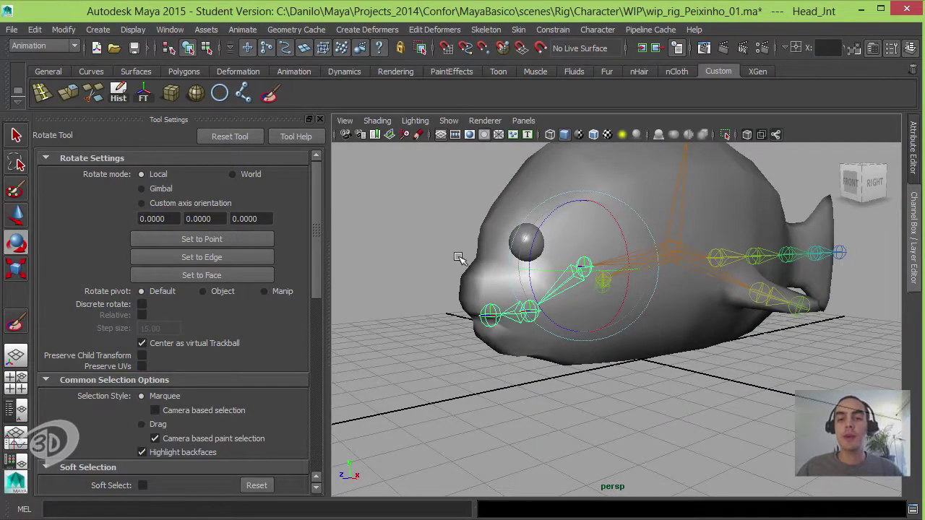
# Reselect Corpo_Geo and reopen Paint Skin Weights at the Influences list.
pyautogui.click(491, 211)
pyautogui.moveTo(480, 244)
pyautogui.keyDown('alt'); pyautogui.mouseDown()
pyautogui.moveTo(481, 289)
pyautogui.moveTo(494, 294)
pyautogui.moveTo(484, 313)
pyautogui.mouseUp(); pyautogui.keyUp('alt')
pyautogui.click(15, 323)
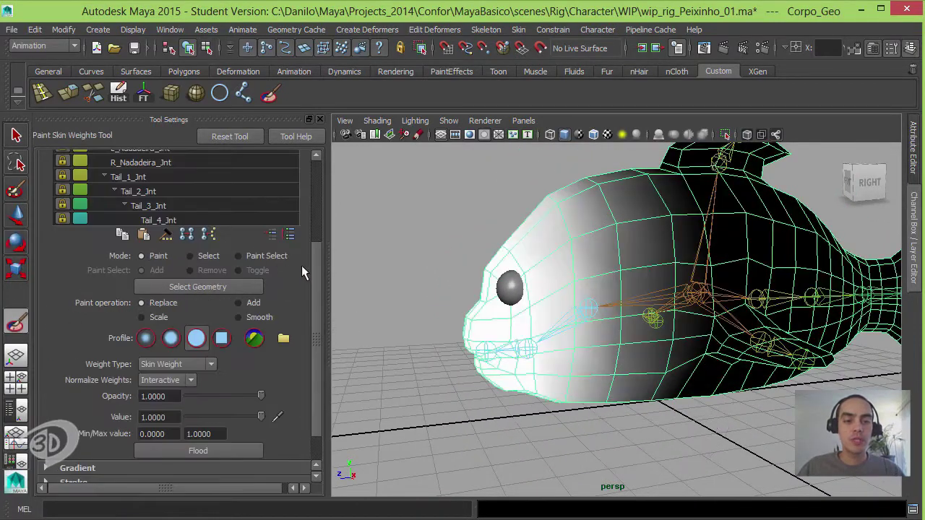
pyautogui.scroll(3, 301, 266)
pyautogui.scroll(2, 232, 211)
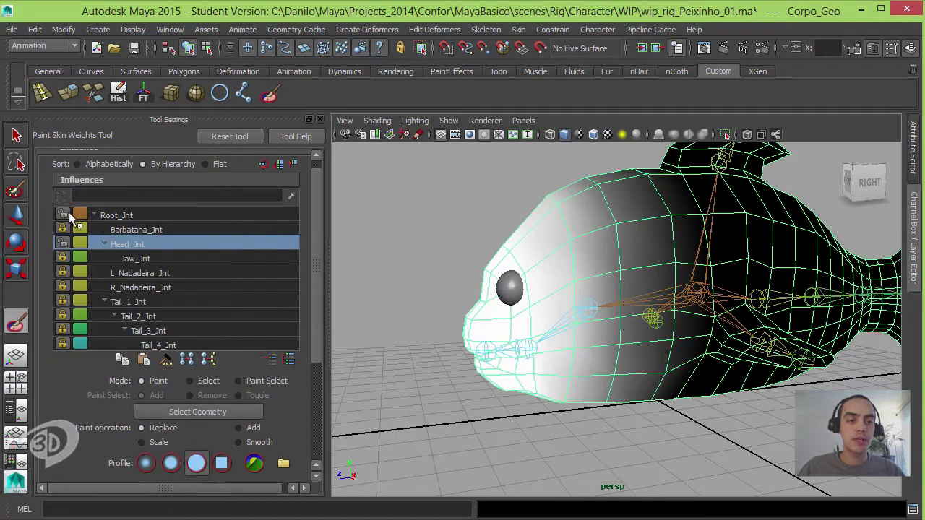
# Paint Jaw_Jnt weight onto the fish's lower jaw.
pyautogui.click(135, 258)
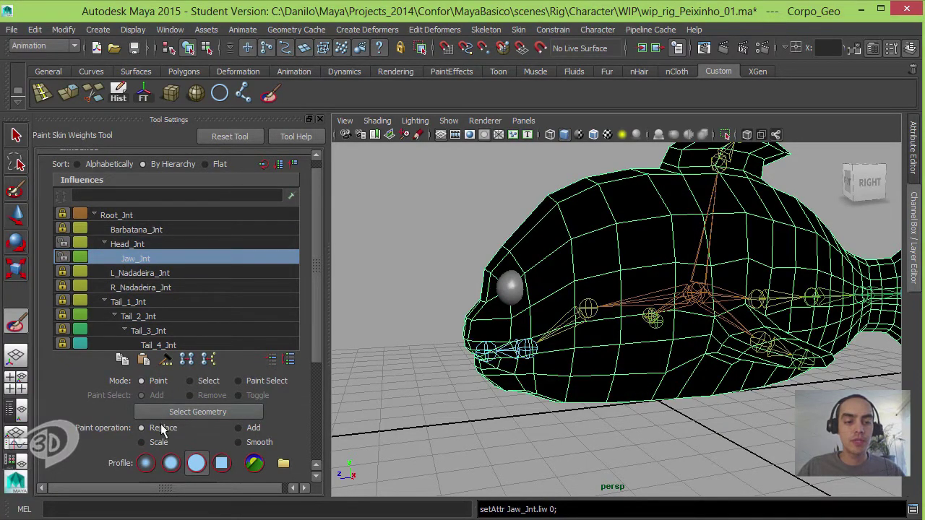
pyautogui.keyDown('alt'); pyautogui.moveTo(545, 319); pyautogui.dragTo(547, 365); pyautogui.keyUp('alt')
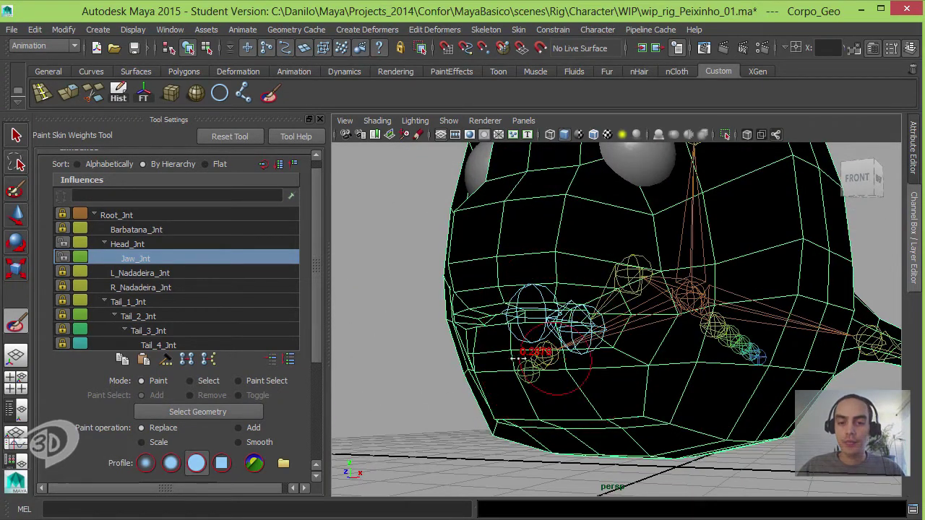
pyautogui.moveTo(545, 365)
pyautogui.mouseDown()
pyautogui.moveTo(508, 354)
pyautogui.moveTo(708, 268)
pyautogui.mouseUp()
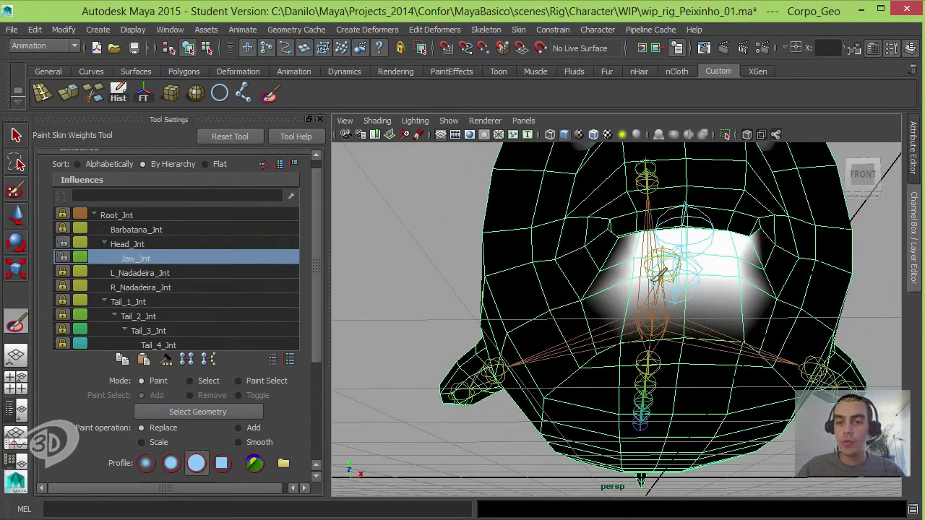
pyautogui.moveTo(658, 250)
pyautogui.keyDown('alt'); pyautogui.mouseDown()
pyautogui.moveTo(578, 388)
pyautogui.moveTo(660, 362)
pyautogui.moveTo(619, 268)
pyautogui.moveTo(547, 269)
pyautogui.moveTo(645, 372)
pyautogui.moveTo(620, 374)
pyautogui.moveTo(675, 265)
pyautogui.moveTo(680, 311)
pyautogui.moveTo(707, 315)
pyautogui.moveTo(703, 333)
pyautogui.moveTo(723, 325)
pyautogui.moveTo(593, 307)
pyautogui.moveTo(602, 324)
pyautogui.moveTo(606, 315)
pyautogui.mouseUp(); pyautogui.keyUp('alt')
# Flood the jaw weights with the Smooth operation.
pyautogui.moveTo(317, 328); pyautogui.dragTo(313, 412)
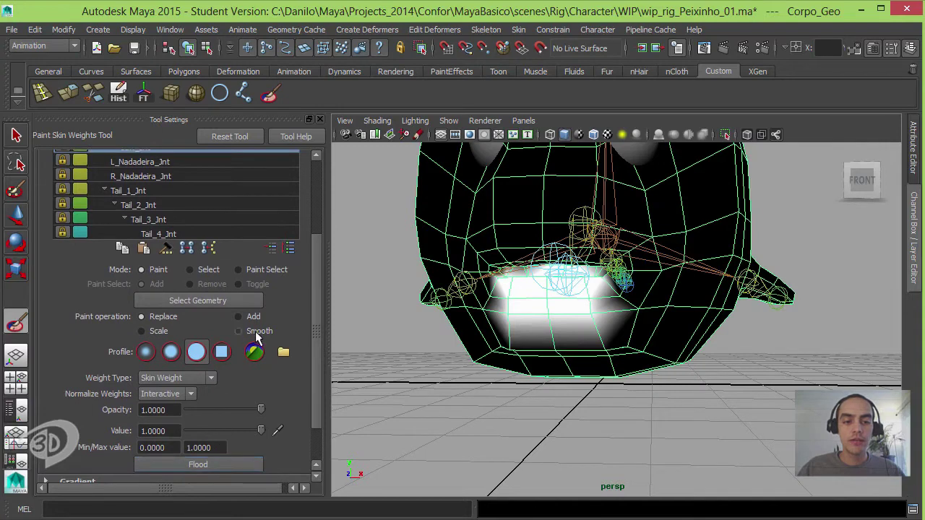
pyautogui.click(258, 332)
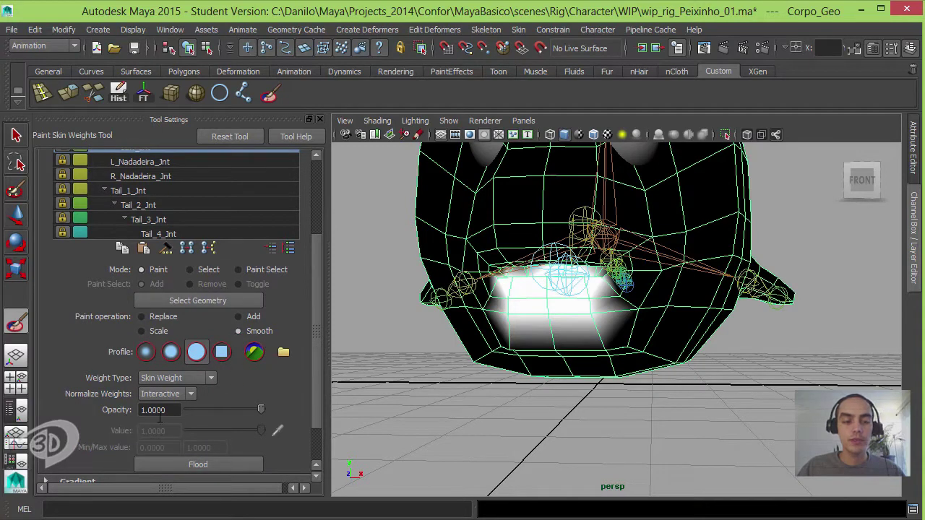
pyautogui.click(224, 466)
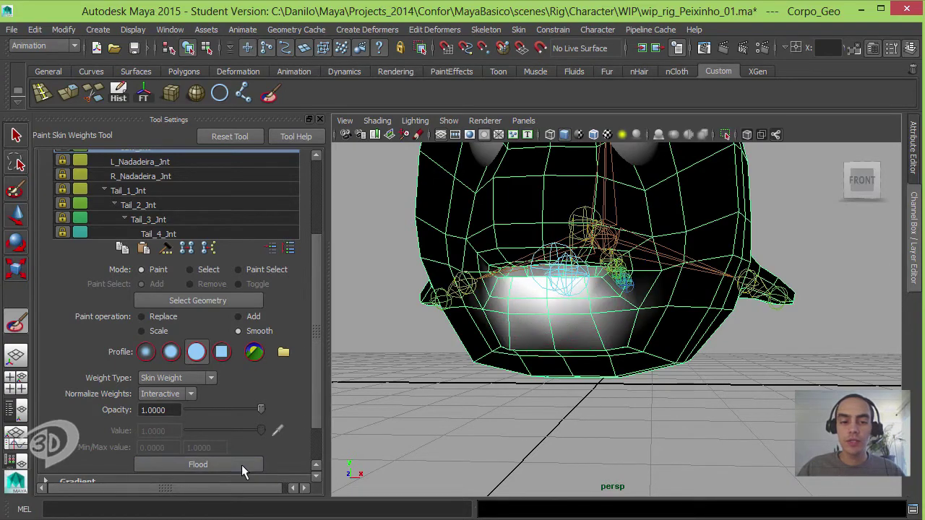
pyautogui.keyDown('alt'); pyautogui.moveTo(578, 325); pyautogui.dragTo(434, 303); pyautogui.keyUp('alt')
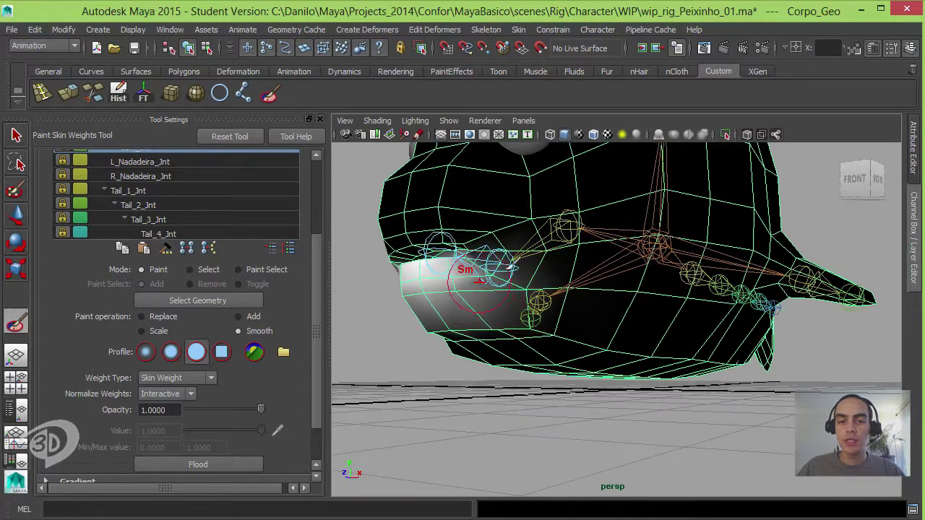
# Rotate Jaw_Jnt down to test the mouth deformation, then undo it.
pyautogui.click(15, 242)
pyautogui.keyDown('alt'); pyautogui.moveTo(505, 289); pyautogui.dragTo(433, 289, button='right'); pyautogui.keyUp('alt')
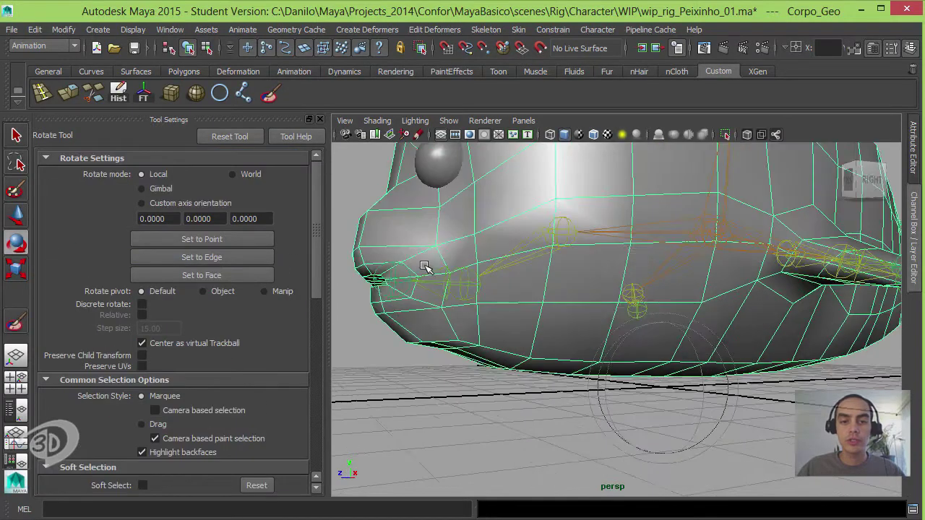
pyautogui.click(462, 283)
pyautogui.moveTo(409, 248)
pyautogui.mouseDown()
pyautogui.moveTo(428, 289)
pyautogui.moveTo(411, 345)
pyautogui.moveTo(529, 347)
pyautogui.mouseUp()
pyautogui.hotkey('ctrl', 'z')
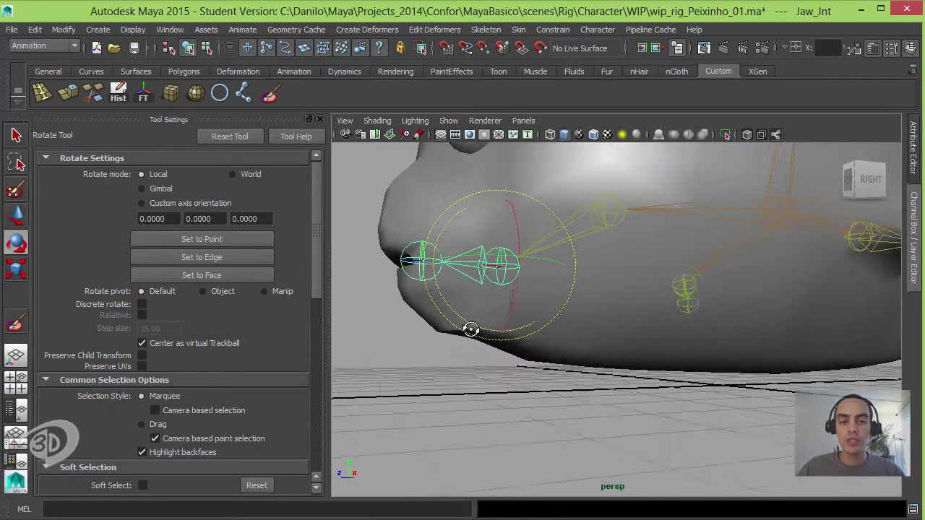
# Add extra Jaw_Jnt weight near the mouth with low-value Add painting on Corpo_Geo.
pyautogui.click(530, 347)
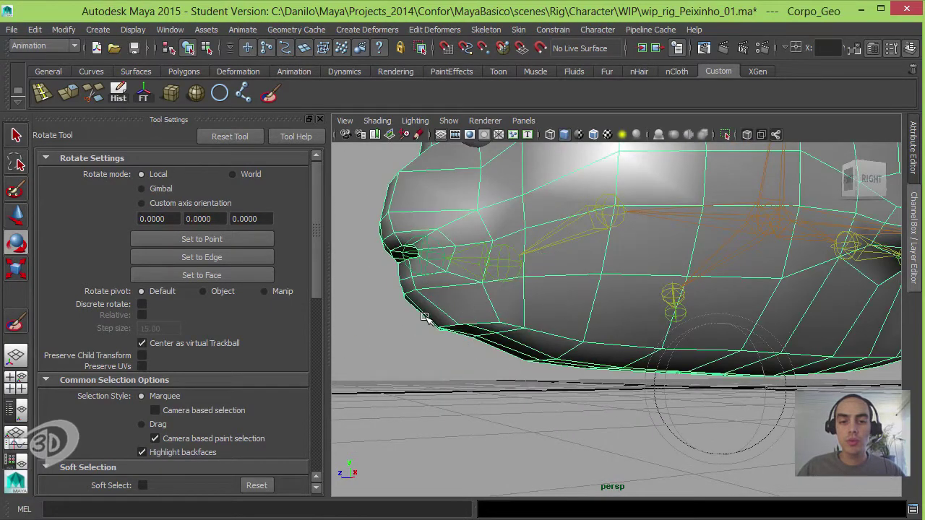
pyautogui.click(17, 327)
pyautogui.moveTo(464, 296)
pyautogui.keyDown('alt'); pyautogui.mouseDown()
pyautogui.moveTo(527, 289)
pyautogui.moveTo(549, 303)
pyautogui.mouseUp(); pyautogui.keyUp('alt')
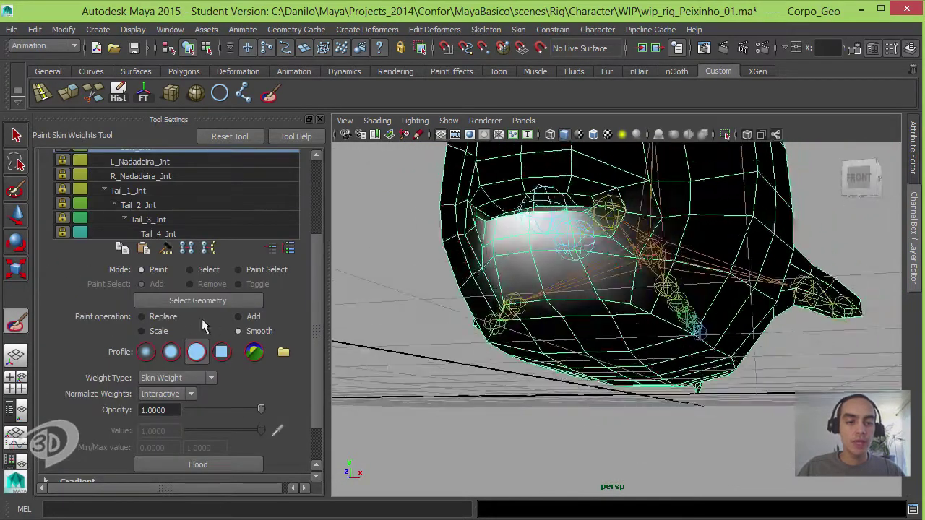
pyautogui.click(238, 318)
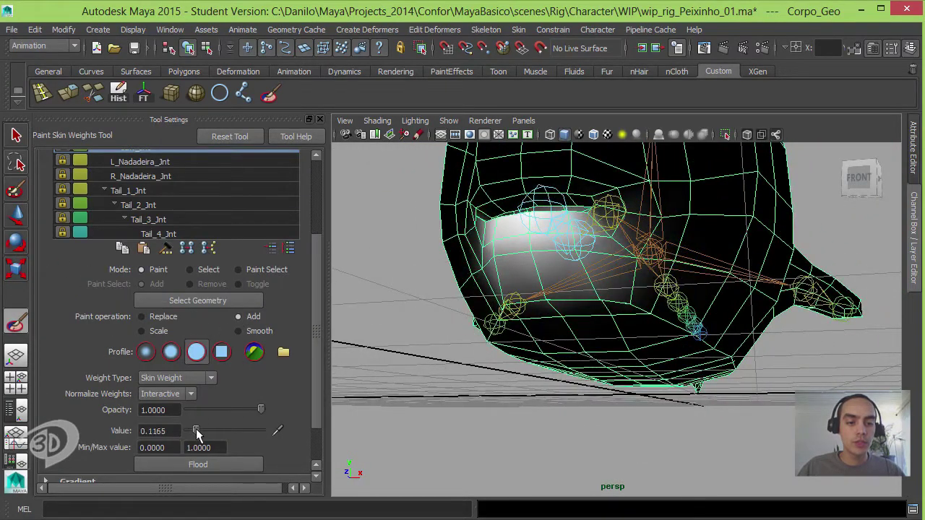
pyautogui.moveTo(547, 326)
pyautogui.keyDown('alt'); pyautogui.mouseDown()
pyautogui.moveTo(571, 275)
pyautogui.moveTo(496, 243)
pyautogui.mouseUp(); pyautogui.keyUp('alt')
pyautogui.moveTo(502, 294)
pyautogui.keyDown('alt'); pyautogui.mouseDown()
pyautogui.moveTo(426, 298)
pyautogui.moveTo(434, 279)
pyautogui.moveTo(430, 306)
pyautogui.moveTo(581, 305)
pyautogui.moveTo(607, 282)
pyautogui.moveTo(549, 238)
pyautogui.moveTo(550, 216)
pyautogui.moveTo(618, 269)
pyautogui.moveTo(584, 212)
pyautogui.moveTo(634, 259)
pyautogui.mouseUp(); pyautogui.keyUp('alt')
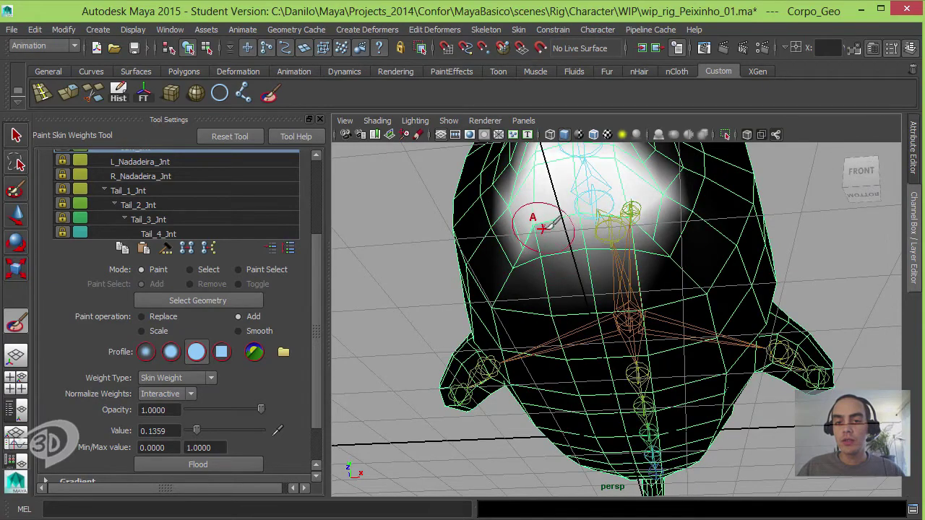
pyautogui.moveTo(542, 210)
pyautogui.mouseDown()
pyautogui.moveTo(607, 201)
pyautogui.moveTo(554, 257)
pyautogui.moveTo(584, 264)
pyautogui.moveTo(527, 273)
pyautogui.moveTo(495, 305)
pyautogui.moveTo(502, 289)
pyautogui.moveTo(568, 278)
pyautogui.moveTo(595, 227)
pyautogui.mouseUp()
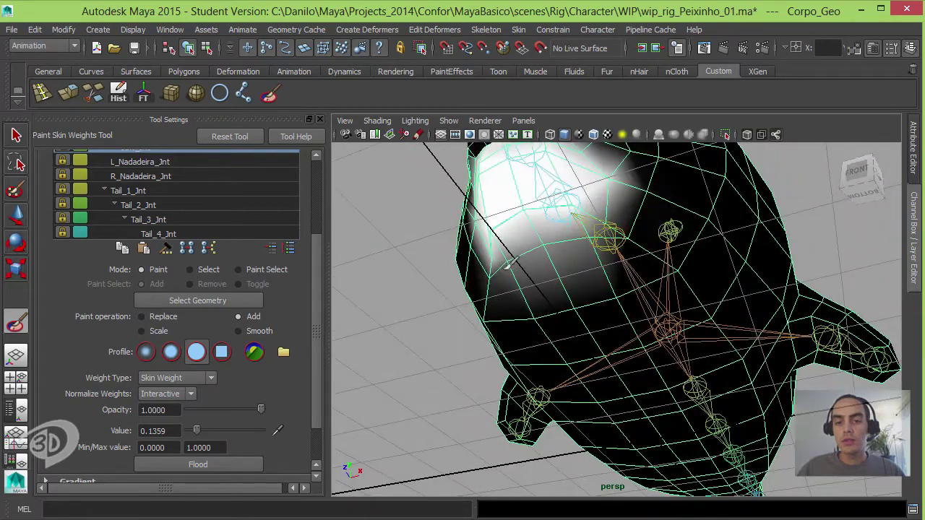
# Rotate Jaw_Jnt again to open the mouth and recheck the deformation.
pyautogui.keyDown('alt'); pyautogui.moveTo(507, 266); pyautogui.dragTo(376, 282); pyautogui.keyUp('alt')
pyautogui.click(16, 244)
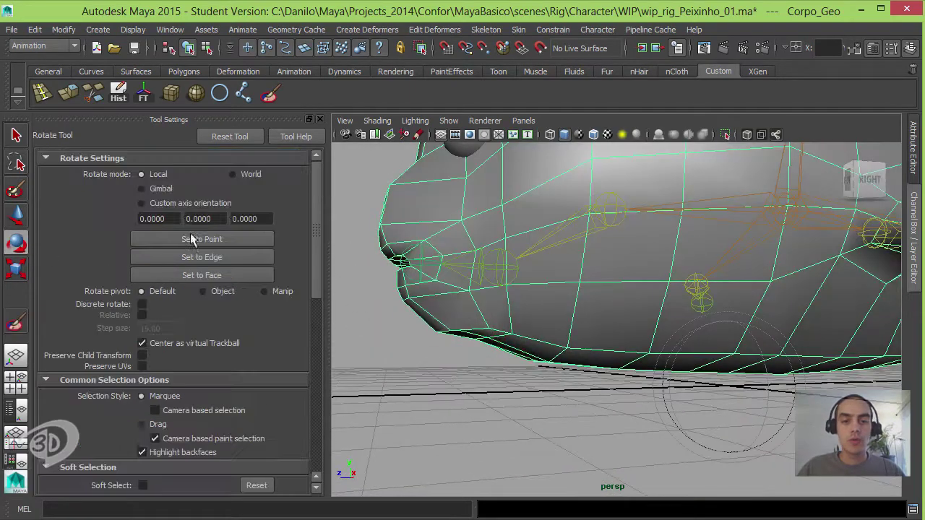
pyautogui.click(465, 276)
pyautogui.moveTo(444, 229)
pyautogui.mouseDown()
pyautogui.moveTo(438, 256)
pyautogui.moveTo(554, 267)
pyautogui.moveTo(526, 307)
pyautogui.moveTo(535, 344)
pyautogui.moveTo(551, 315)
pyautogui.moveTo(599, 320)
pyautogui.moveTo(565, 320)
pyautogui.moveTo(582, 319)
pyautogui.moveTo(503, 271)
pyautogui.mouseUp()
pyautogui.click(506, 264)
pyautogui.moveTo(704, 294)
pyautogui.keyDown('alt'); pyautogui.mouseDown()
pyautogui.moveTo(671, 306)
pyautogui.moveTo(528, 302)
pyautogui.mouseUp(); pyautogui.keyUp('alt')
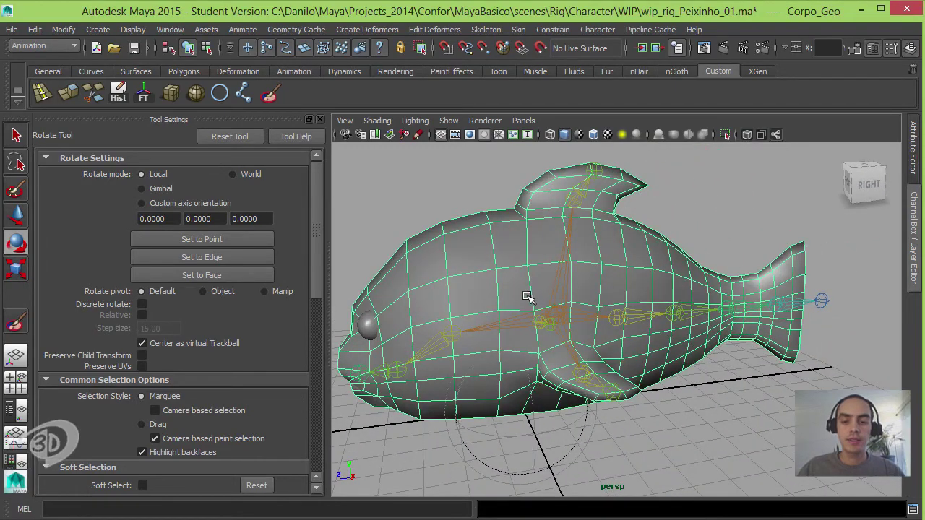
# Select L_Nadadeira_Jnt in the influences and compare its weights with Root_Jnt's.
pyautogui.click(17, 327)
pyautogui.scroll(5, 310, 262)
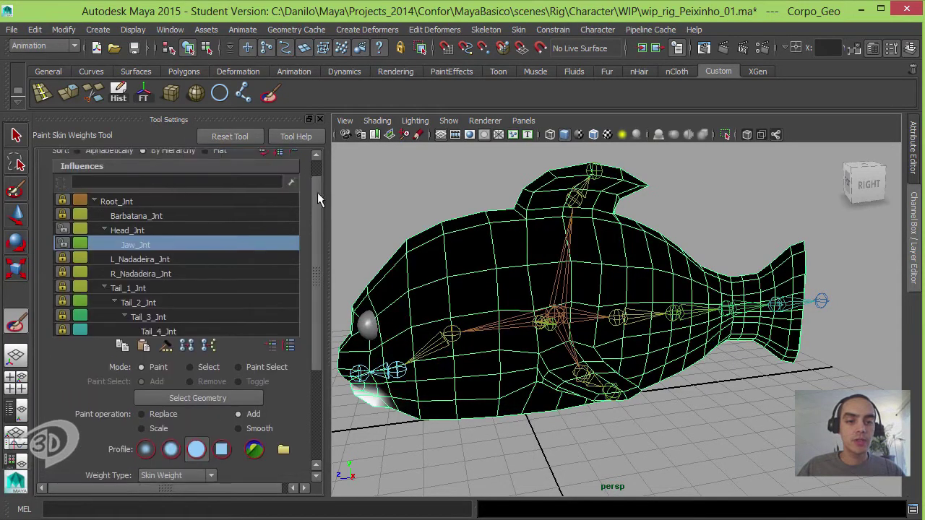
pyautogui.click(145, 268)
pyautogui.keyDown('alt'); pyautogui.moveTo(401, 268); pyautogui.dragTo(305, 292); pyautogui.keyUp('alt')
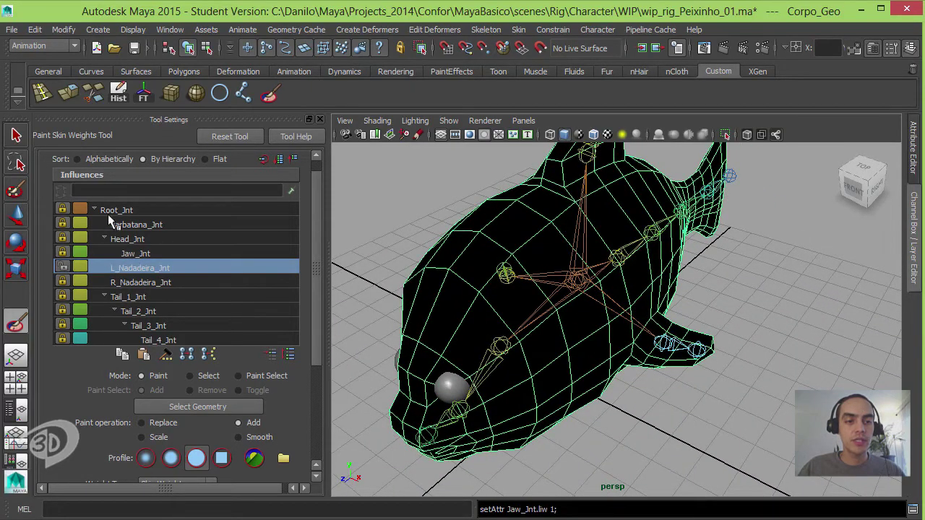
pyautogui.click(110, 211)
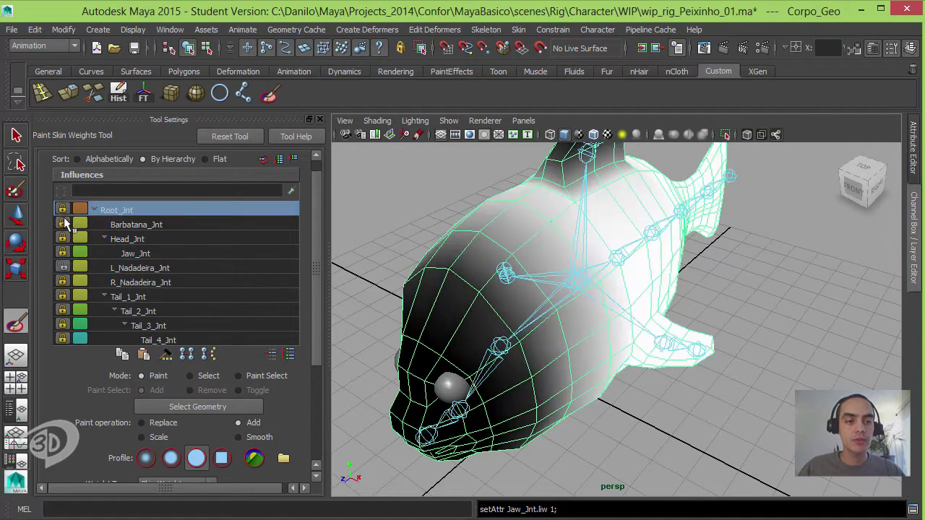
pyautogui.click(142, 269)
pyautogui.keyDown('alt'); pyautogui.moveTo(620, 315); pyautogui.dragTo(678, 348); pyautogui.keyUp('alt')
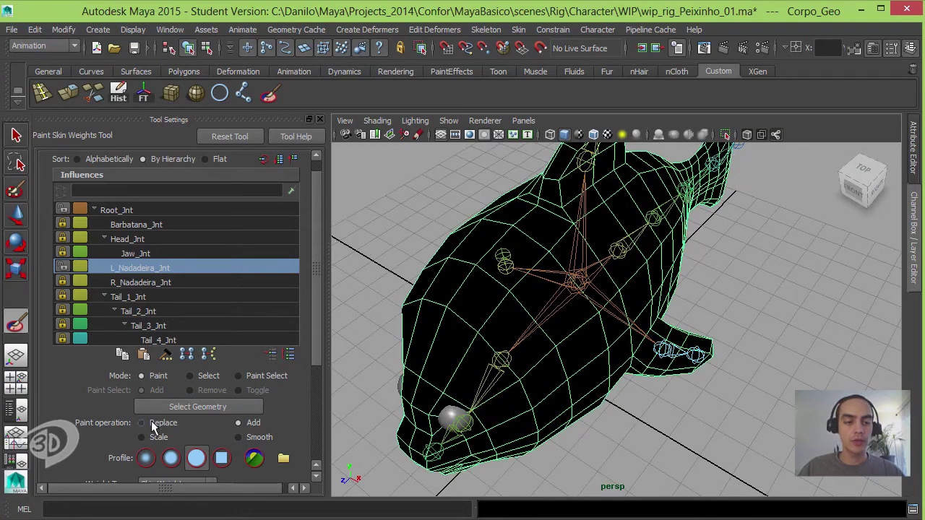
pyautogui.moveTo(318, 348); pyautogui.dragTo(320, 413)
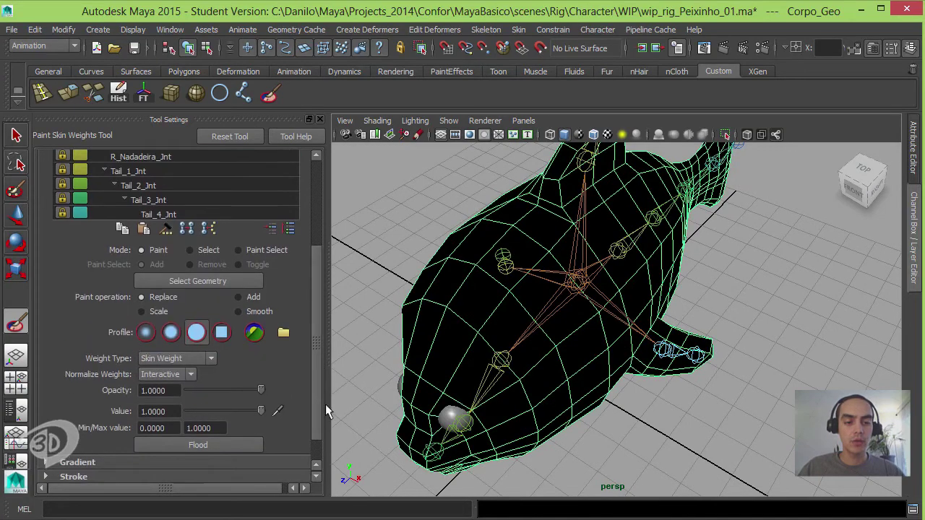
pyautogui.keyDown('alt'); pyautogui.moveTo(632, 363); pyautogui.dragTo(578, 340); pyautogui.keyUp('alt')
pyautogui.moveTo(318, 253); pyautogui.dragTo(318, 186)
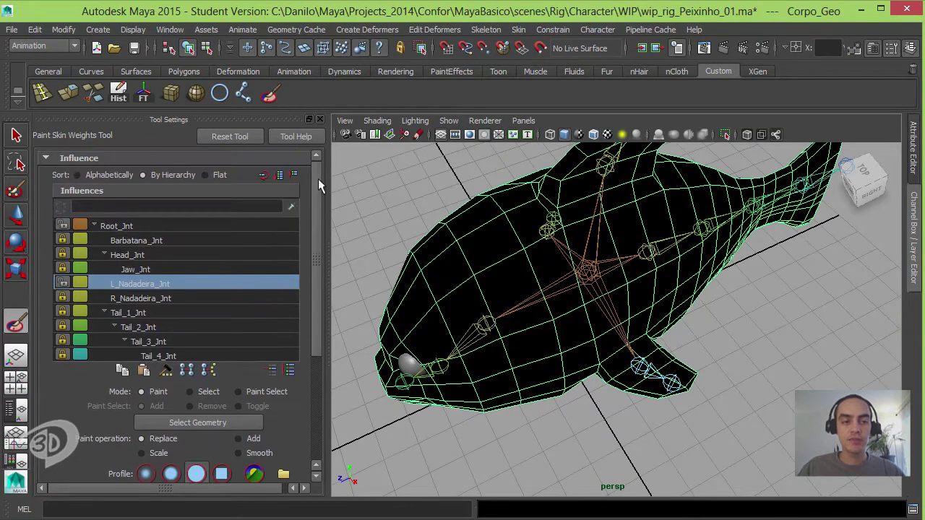
# Paint full L_Nadadeira_Jnt weight onto the left pectoral fin.
pyautogui.click(108, 225)
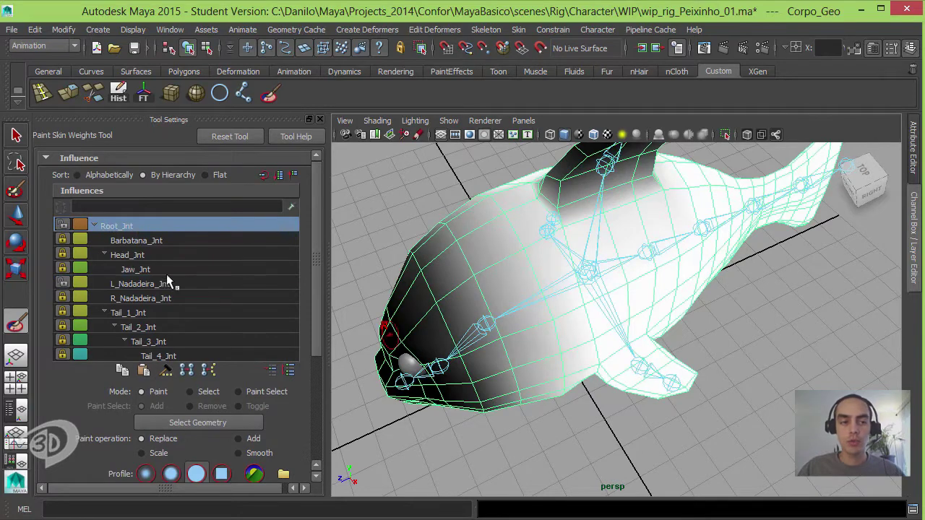
pyautogui.click(135, 283)
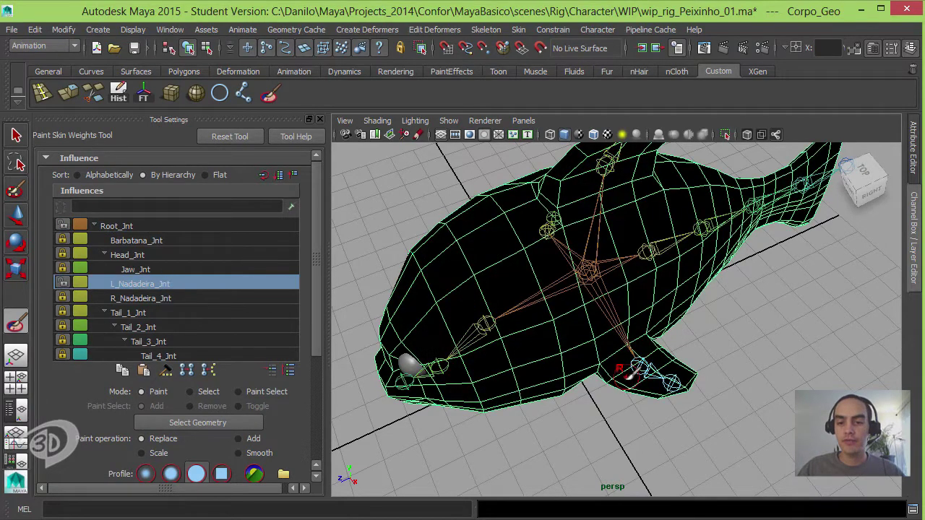
pyautogui.moveTo(629, 372)
pyautogui.mouseDown()
pyautogui.moveTo(672, 387)
pyautogui.moveTo(519, 319)
pyautogui.moveTo(531, 322)
pyautogui.mouseUp()
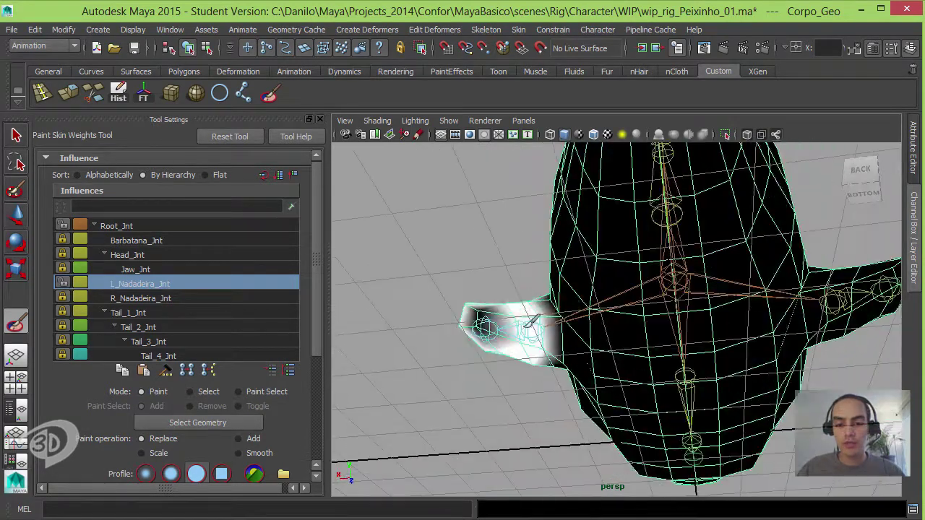
pyautogui.moveTo(527, 356)
pyautogui.mouseDown()
pyautogui.moveTo(535, 340)
pyautogui.moveTo(576, 363)
pyautogui.moveTo(737, 338)
pyautogui.moveTo(472, 330)
pyautogui.mouseUp()
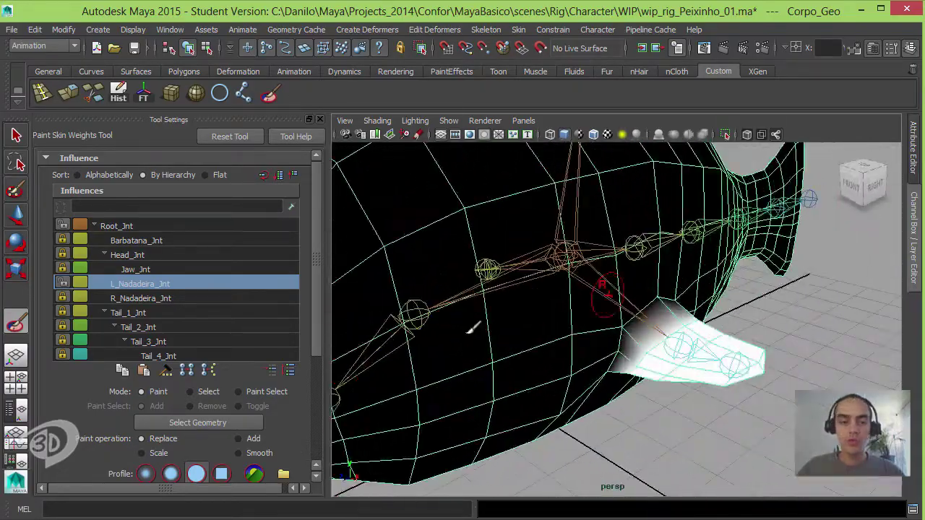
pyautogui.scroll(-5, 296, 354)
# Flood the left fin weights twice with Smooth, then return the operation to Replace.
pyautogui.click(263, 347)
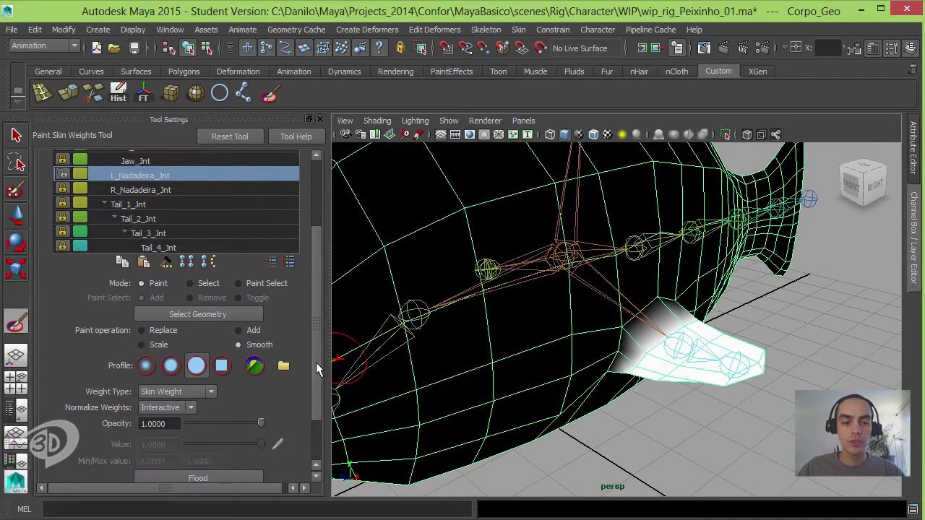
pyautogui.scroll(-3, 316, 362)
pyautogui.click(244, 412)
pyautogui.click(243, 412)
pyautogui.moveTo(470, 346)
pyautogui.keyDown('alt'); pyautogui.mouseDown()
pyautogui.moveTo(630, 367)
pyautogui.moveTo(583, 378)
pyautogui.moveTo(571, 347)
pyautogui.moveTo(553, 361)
pyautogui.moveTo(548, 388)
pyautogui.mouseUp(); pyautogui.keyUp('alt')
pyautogui.click(142, 265)
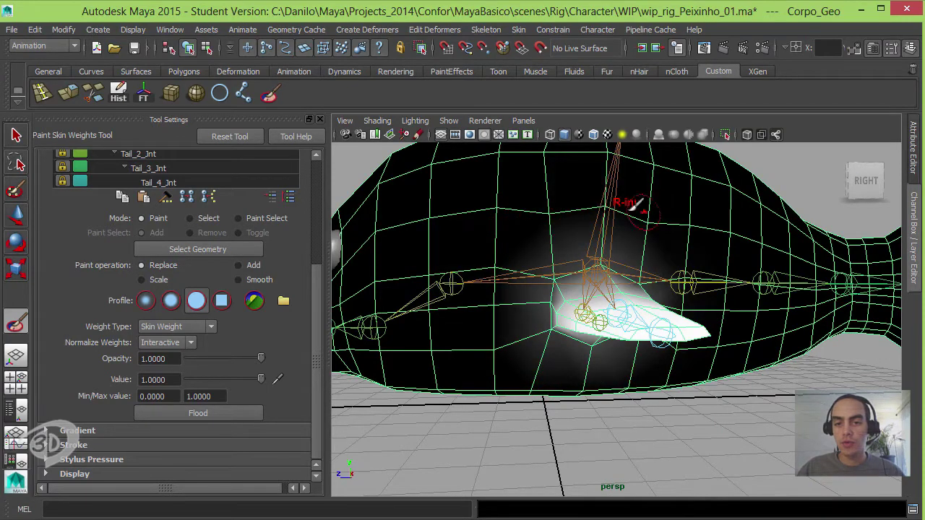
# Rotate L_Nadadeira_Jnt to test the left fin bend, then reselect Corpo_Geo.
pyautogui.keyDown('alt'); pyautogui.moveTo(703, 277); pyautogui.dragTo(657, 318); pyautogui.keyUp('alt')
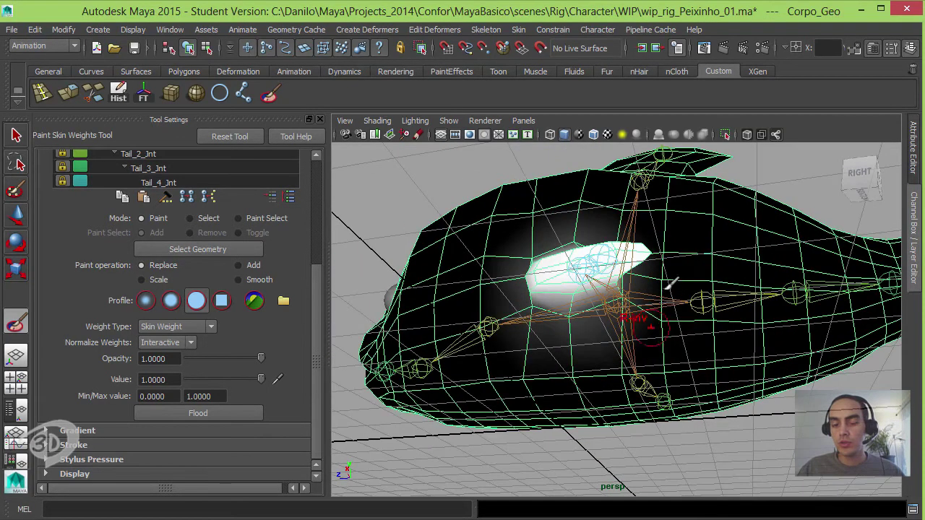
pyautogui.keyDown('alt'); pyautogui.moveTo(665, 264); pyautogui.dragTo(553, 229); pyautogui.keyUp('alt')
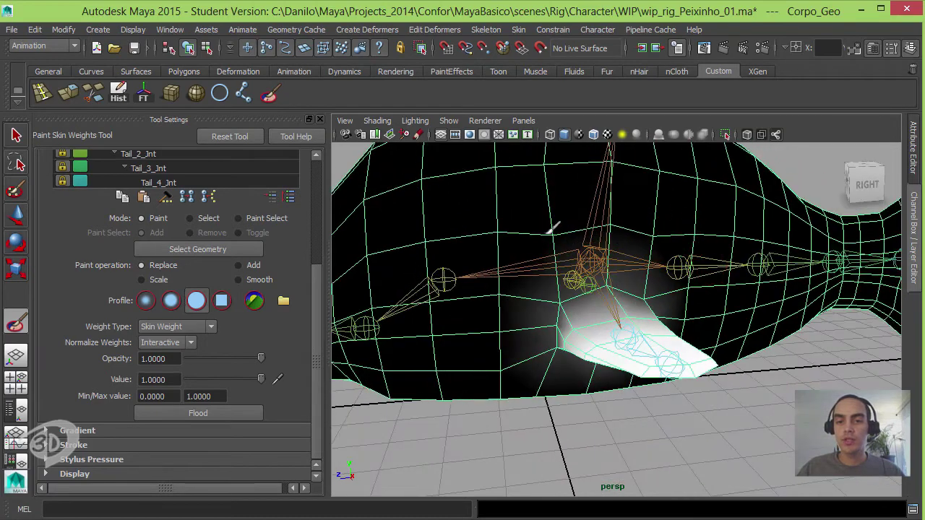
pyautogui.moveTo(510, 158)
pyautogui.keyDown('alt'); pyautogui.mouseDown()
pyautogui.moveTo(636, 332)
pyautogui.moveTo(656, 250)
pyautogui.moveTo(712, 266)
pyautogui.moveTo(632, 325)
pyautogui.moveTo(601, 310)
pyautogui.moveTo(580, 242)
pyautogui.moveTo(561, 268)
pyautogui.moveTo(593, 264)
pyautogui.moveTo(709, 305)
pyautogui.mouseUp(); pyautogui.keyUp('alt')
pyautogui.press('e')
pyautogui.click(654, 338)
pyautogui.click(580, 242)
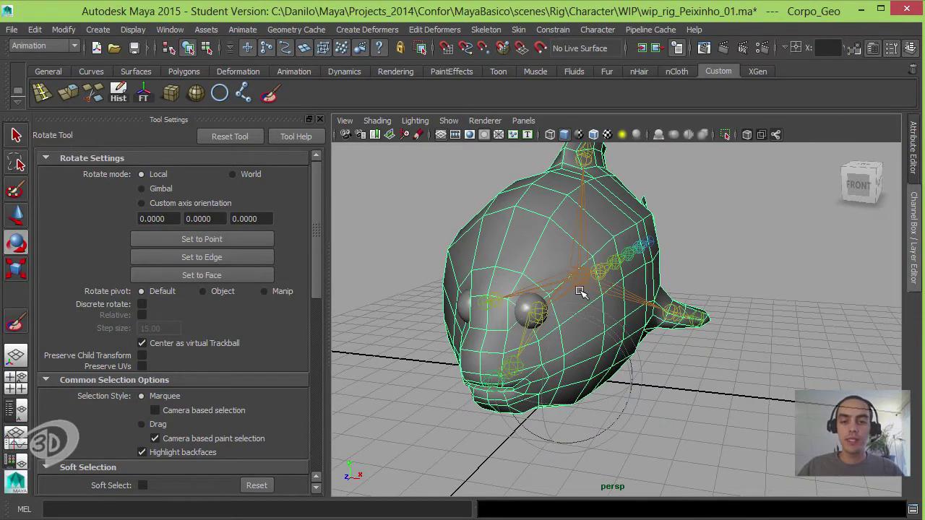
pyautogui.moveTo(580, 292)
pyautogui.keyDown('alt'); pyautogui.mouseDown()
pyautogui.moveTo(594, 293)
pyautogui.moveTo(574, 248)
pyautogui.mouseUp(); pyautogui.keyUp('alt')
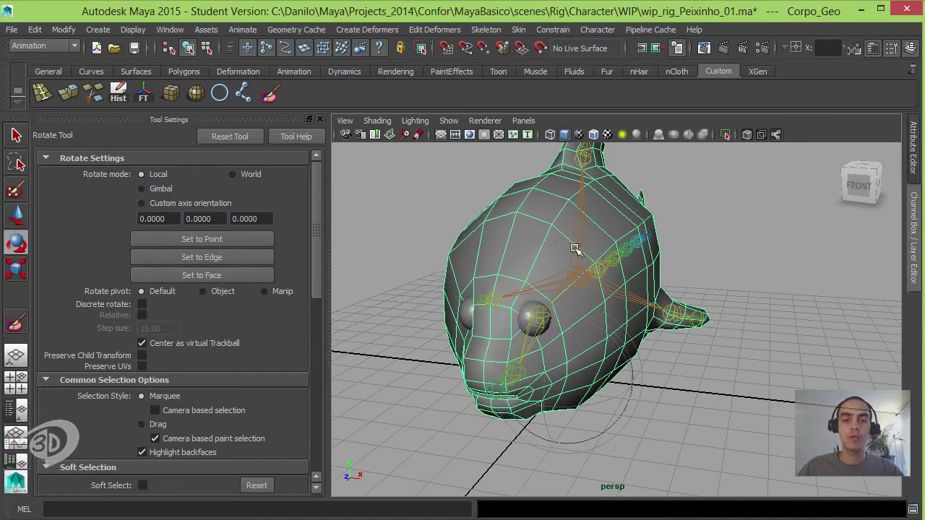
# Show R_Nadadeira_Jnt's still-empty weights on the fish and inspect them from several angles.
pyautogui.click(14, 325)
pyautogui.moveTo(636, 289)
pyautogui.keyDown('alt'); pyautogui.mouseDown()
pyautogui.moveTo(650, 292)
pyautogui.moveTo(672, 330)
pyautogui.mouseUp(); pyautogui.keyUp('alt')
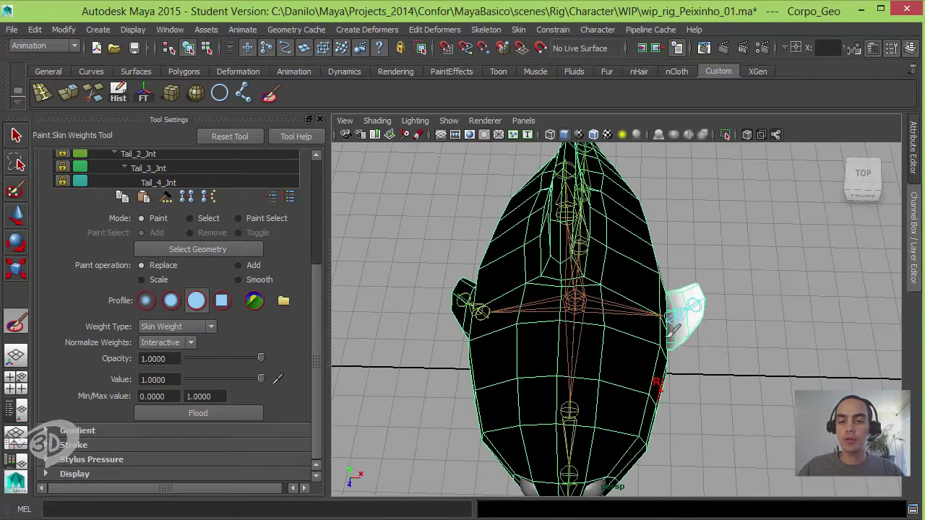
pyautogui.scroll(5, 289, 273)
pyautogui.click(199, 236)
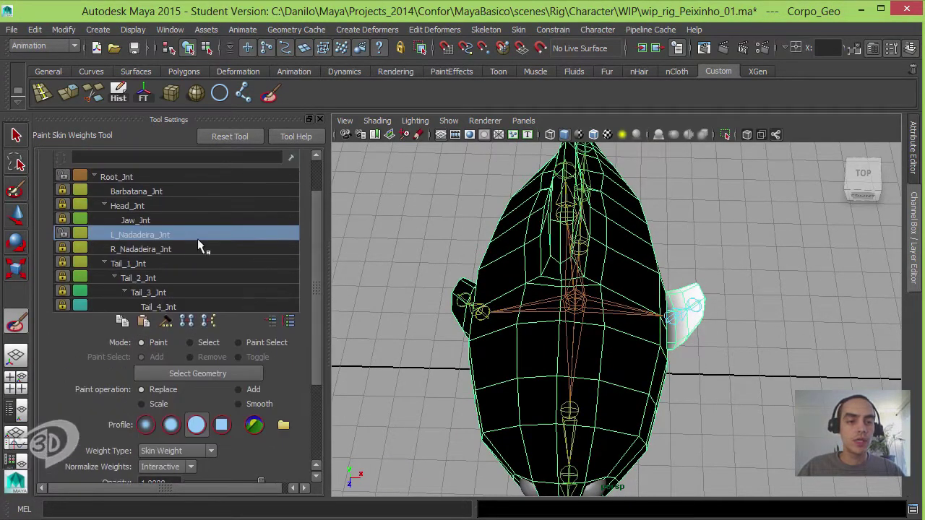
pyautogui.click(140, 249)
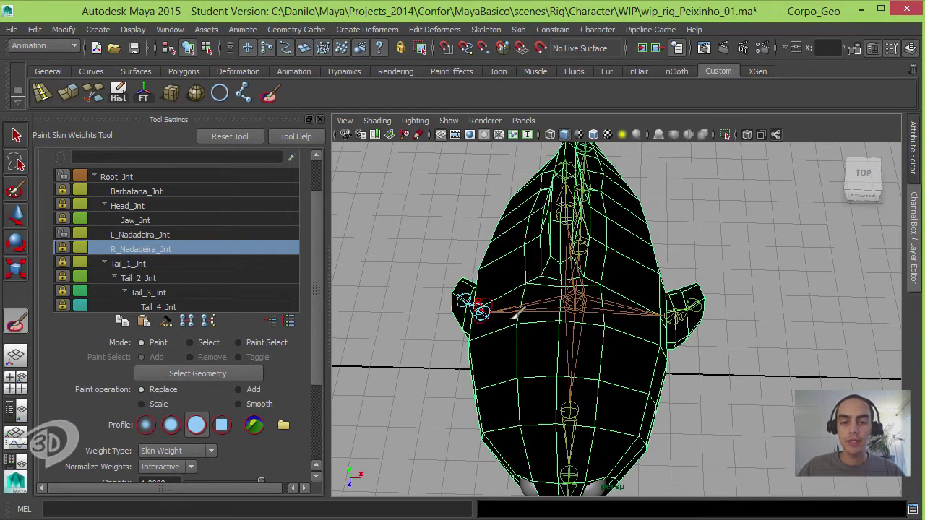
pyautogui.keyDown('alt'); pyautogui.moveTo(518, 311); pyautogui.dragTo(507, 348); pyautogui.keyUp('alt')
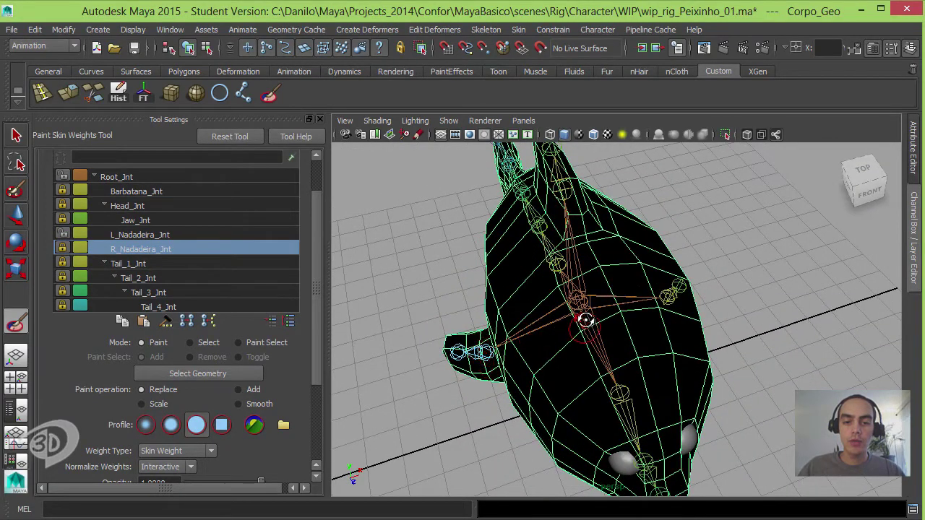
pyautogui.moveTo(585, 320)
pyautogui.keyDown('alt'); pyautogui.mouseDown()
pyautogui.moveTo(506, 343)
pyautogui.moveTo(527, 320)
pyautogui.moveTo(484, 295)
pyautogui.mouseUp(); pyautogui.keyUp('alt')
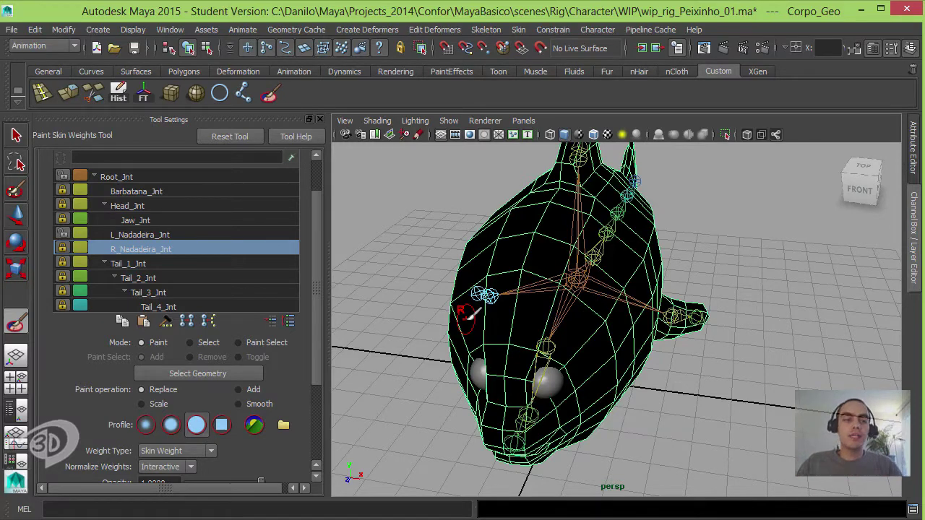
pyautogui.click(19, 209)
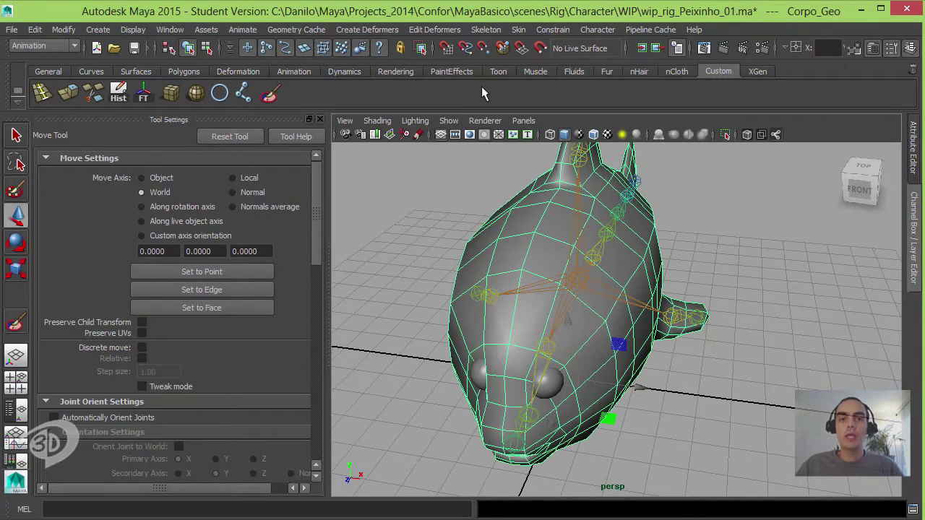
# Mirror the skin weights with One to one influence association.
pyautogui.click(517, 30)
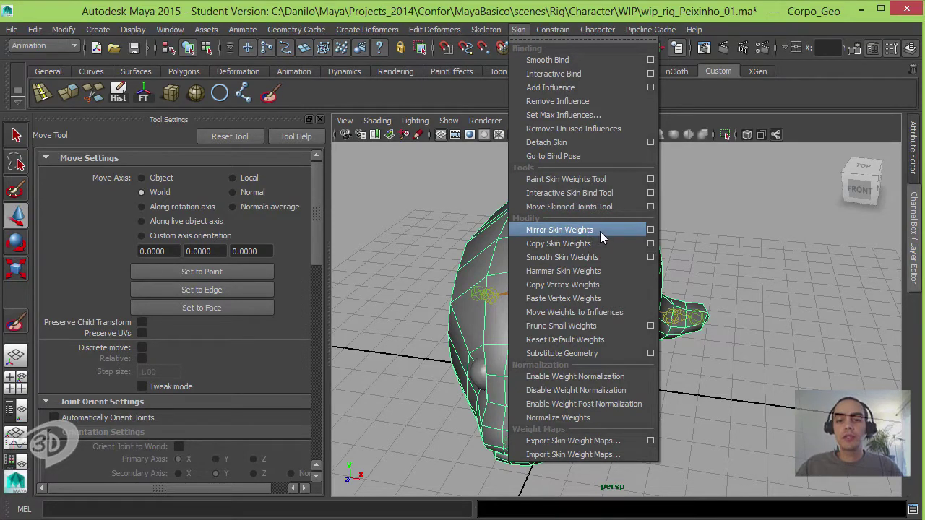
pyautogui.click(651, 230)
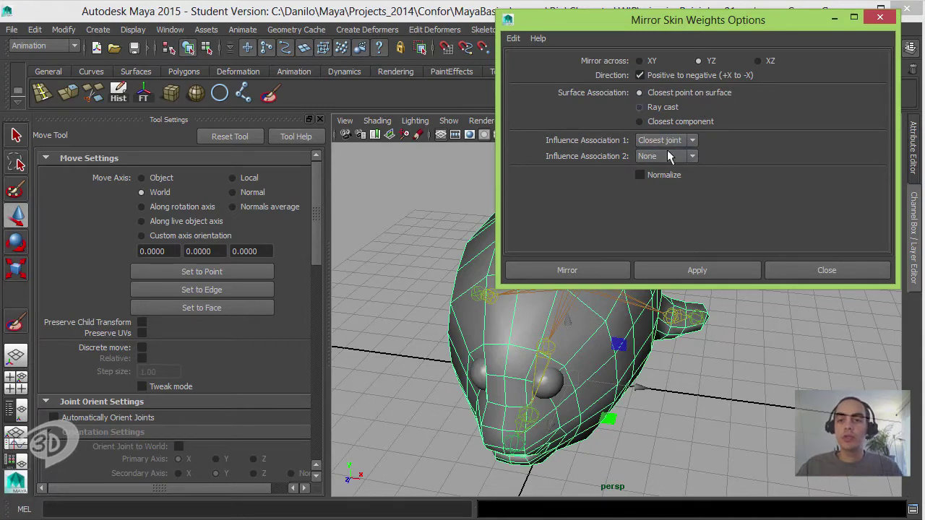
pyautogui.click(691, 142)
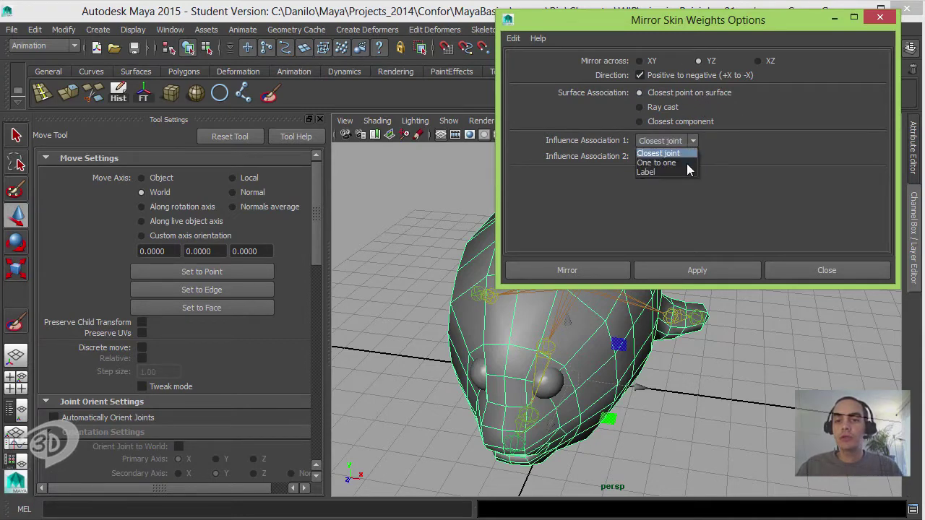
pyautogui.click(680, 163)
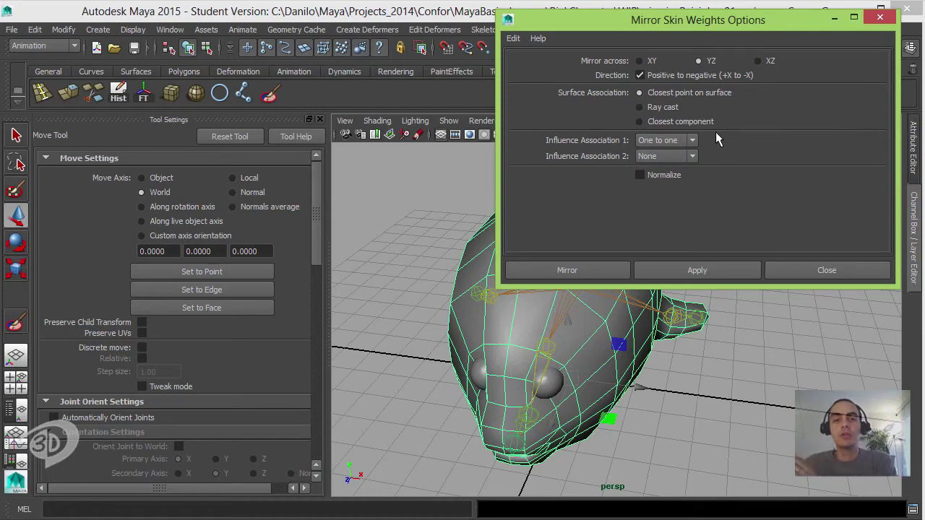
pyautogui.click(598, 270)
# Test-rotate R_Nadadeira_Jnt to check the mirrored right fin, then undo.
pyautogui.keyDown('alt'); pyautogui.moveTo(604, 261); pyautogui.dragTo(488, 336); pyautogui.keyUp('alt')
pyautogui.click(483, 349)
pyautogui.press('e')
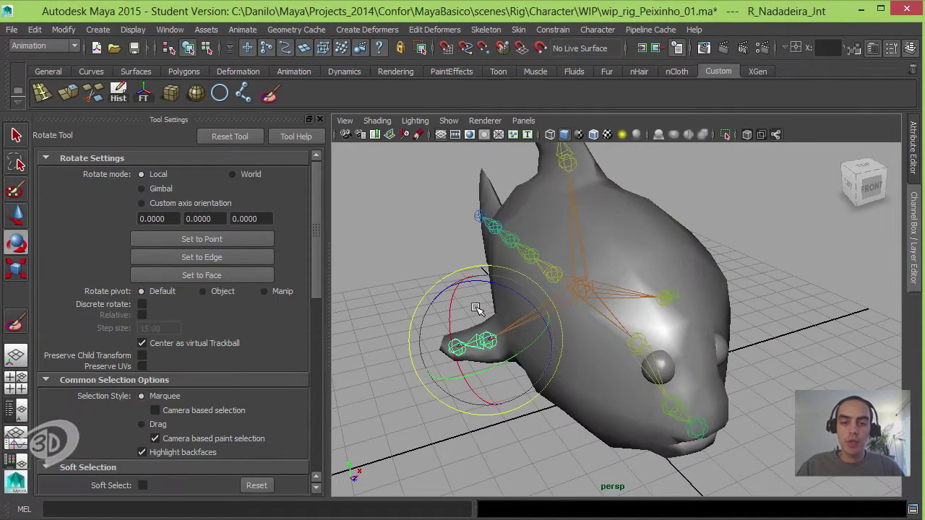
pyautogui.moveTo(471, 309); pyautogui.dragTo(462, 340)
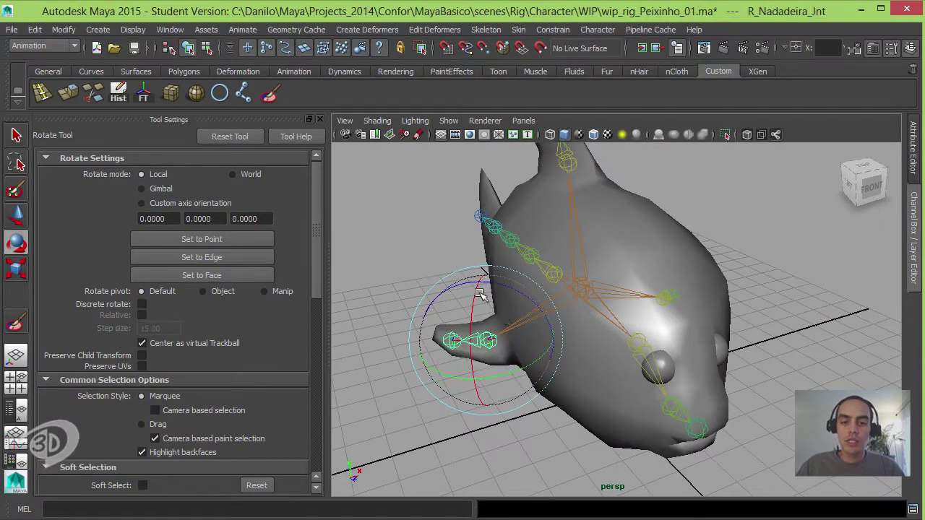
pyautogui.hotkey('ctrl', 'z')
pyautogui.hotkey('ctrl', 'z')
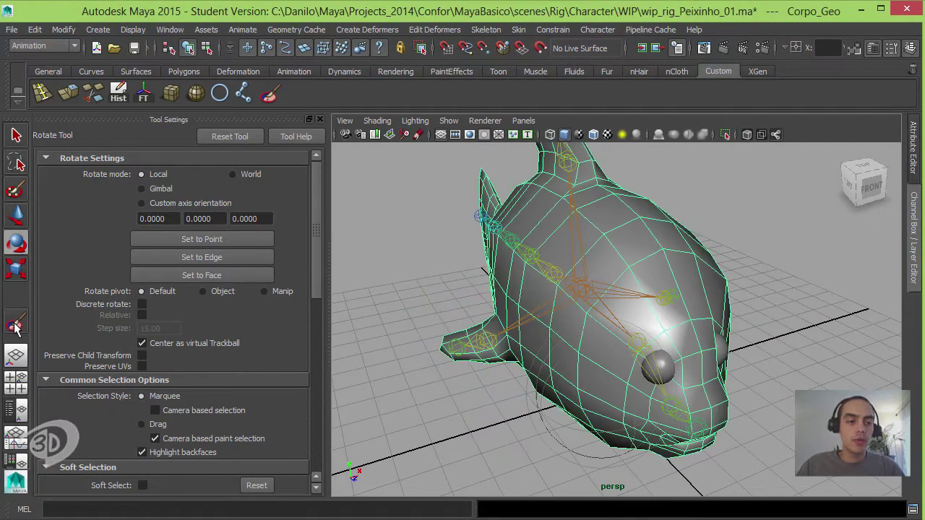
pyautogui.click(16, 326)
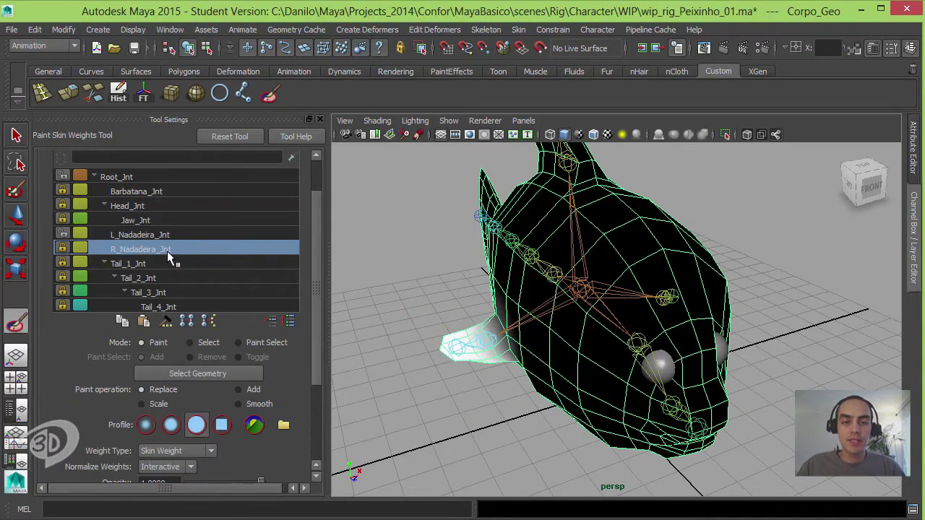
# Lock L_Nadadeira_Jnt's weights and select and unlock Tail_1_Jnt.
pyautogui.click(127, 237)
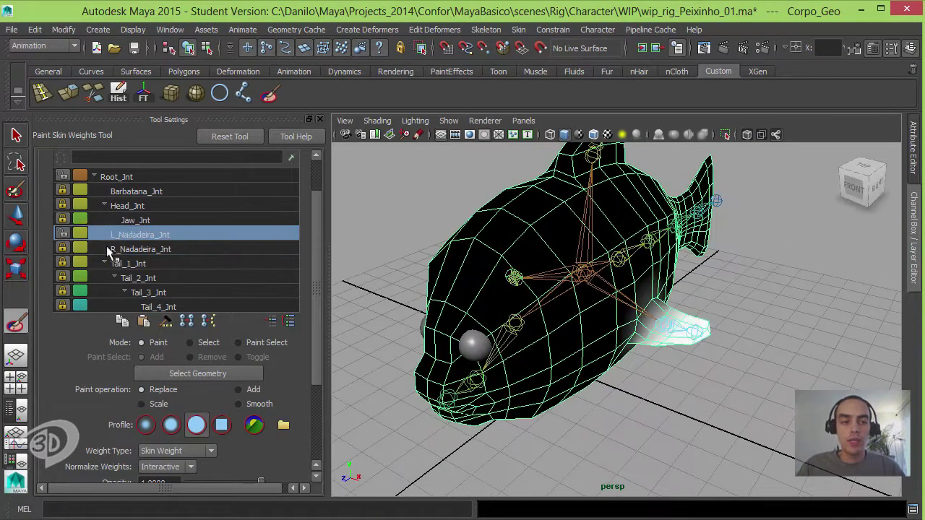
pyautogui.click(61, 234)
pyautogui.click(116, 177)
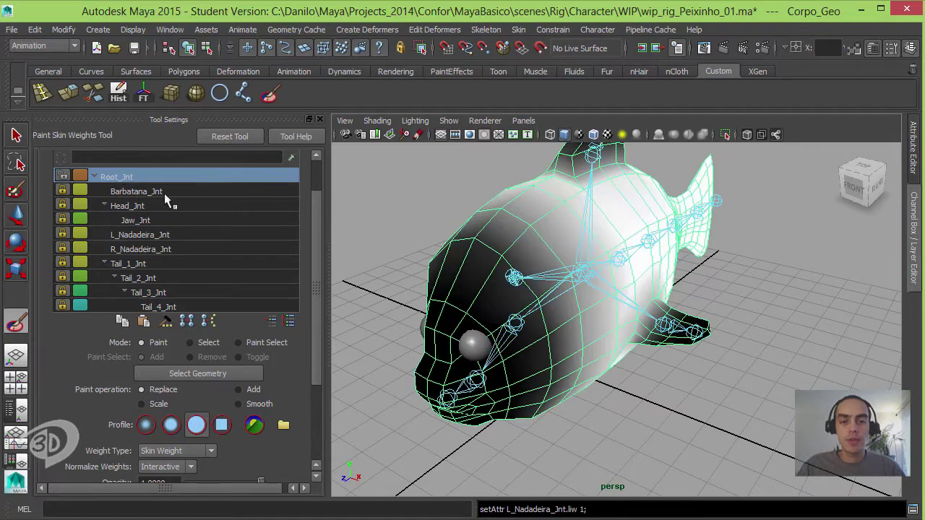
pyautogui.keyDown('alt'); pyautogui.moveTo(578, 238); pyautogui.dragTo(620, 292); pyautogui.keyUp('alt')
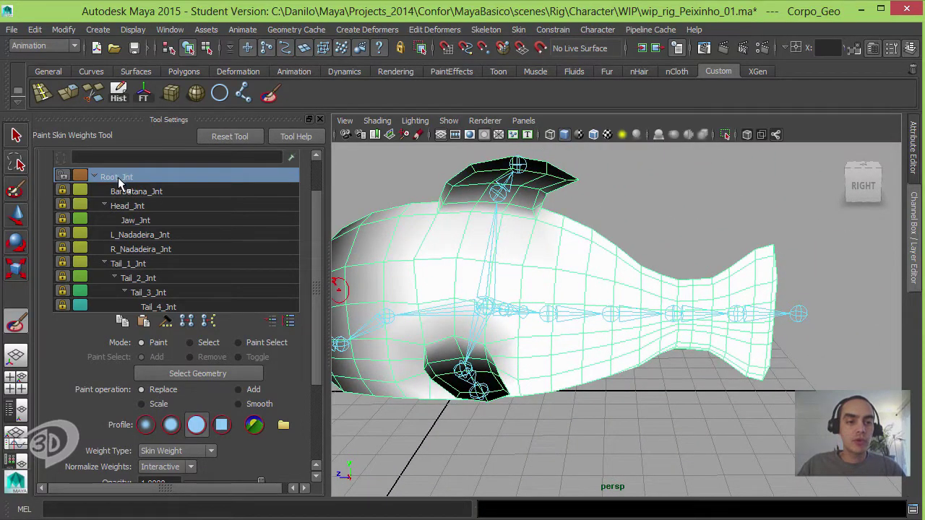
pyautogui.click(133, 265)
pyautogui.click(62, 263)
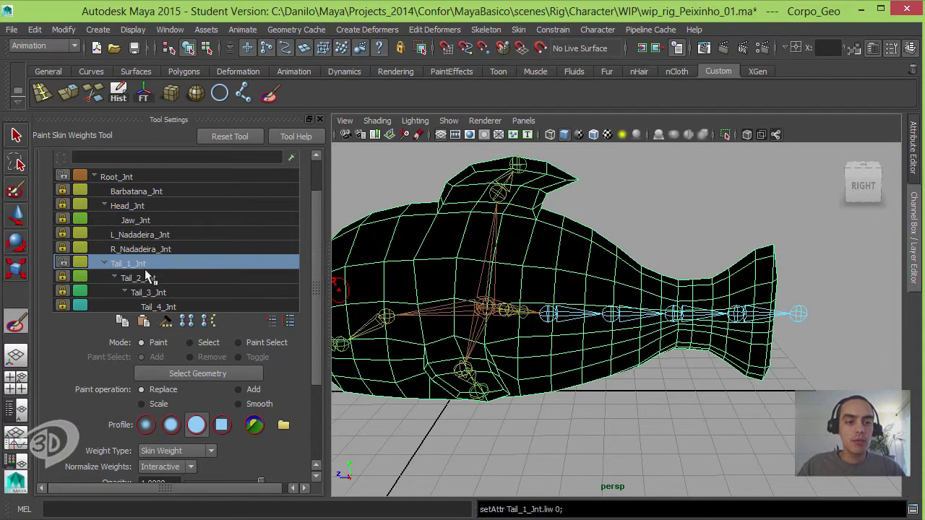
# Paint full Tail_1_Jnt weight over the fish's rear body from both sides.
pyautogui.moveTo(546, 291)
pyautogui.keyDown('alt'); pyautogui.mouseDown()
pyautogui.moveTo(547, 305)
pyautogui.moveTo(576, 274)
pyautogui.mouseUp(); pyautogui.keyUp('alt')
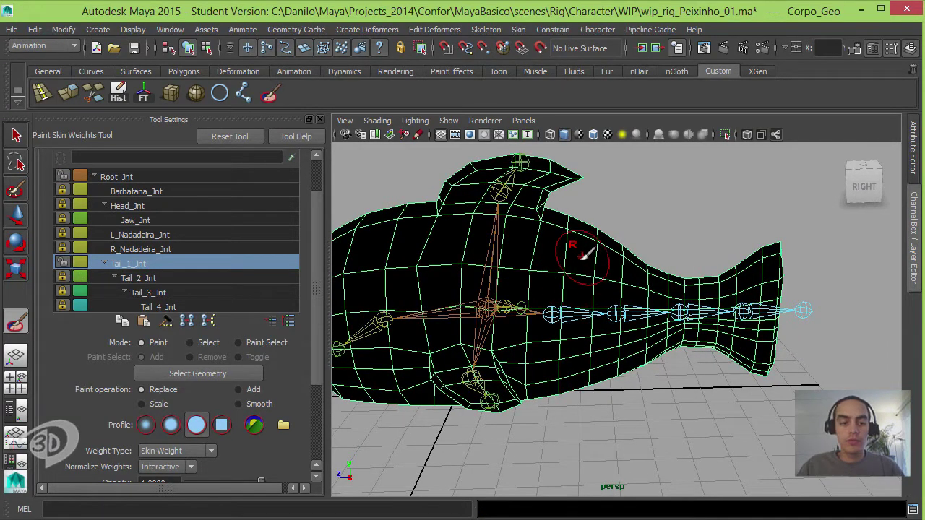
pyautogui.scroll(-3, 316, 344)
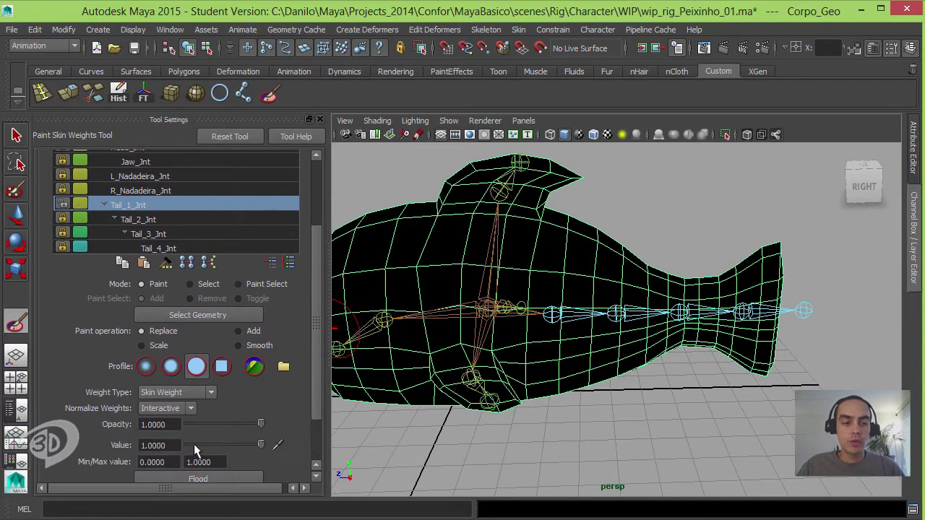
pyautogui.scroll(2, 316, 365)
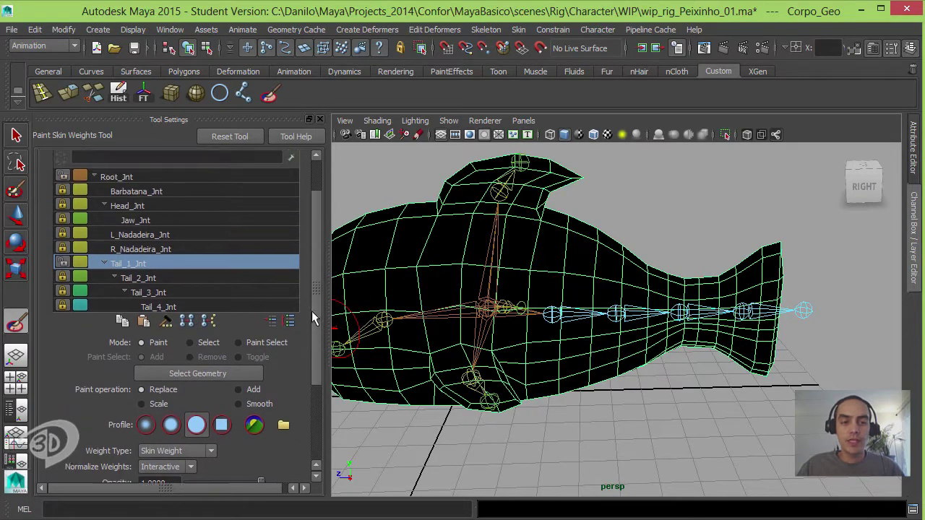
pyautogui.scroll(2, 312, 310)
pyautogui.moveTo(582, 216)
pyautogui.mouseDown()
pyautogui.moveTo(599, 242)
pyautogui.moveTo(774, 345)
pyautogui.moveTo(502, 337)
pyautogui.mouseUp()
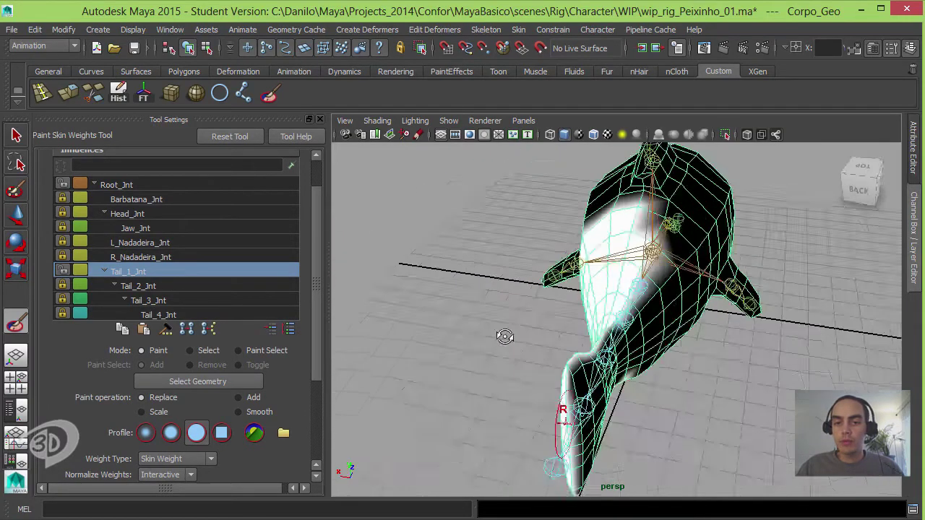
pyautogui.moveTo(668, 246)
pyautogui.mouseDown()
pyautogui.moveTo(658, 428)
pyautogui.moveTo(455, 318)
pyautogui.moveTo(616, 313)
pyautogui.moveTo(671, 324)
pyautogui.moveTo(620, 420)
pyautogui.moveTo(733, 330)
pyautogui.mouseUp()
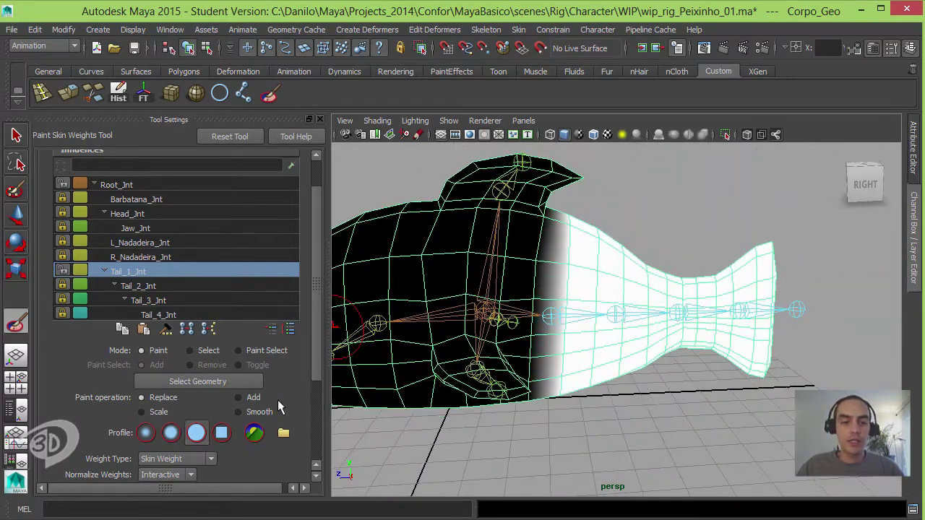
pyautogui.scroll(-5, 245, 349)
# Flood the tail weight boundary with the Smooth operation.
pyautogui.click(224, 458)
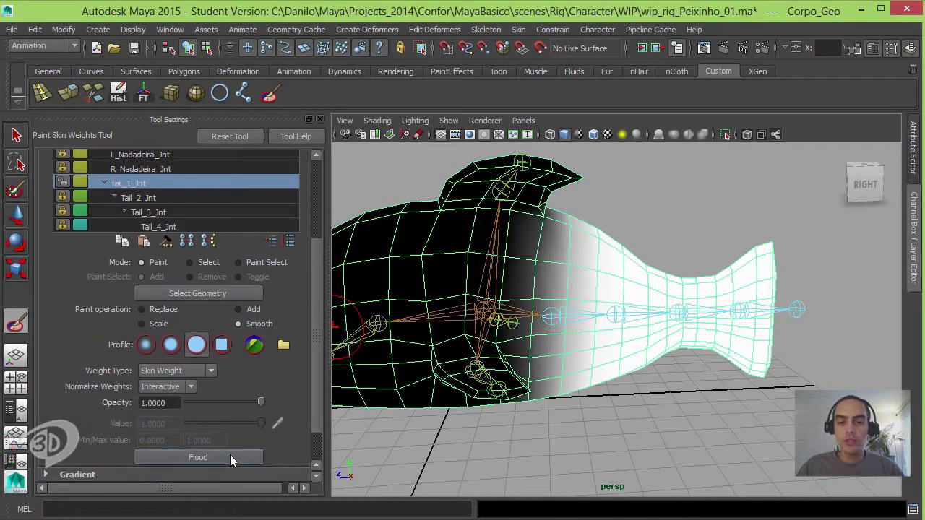
pyautogui.click(230, 454)
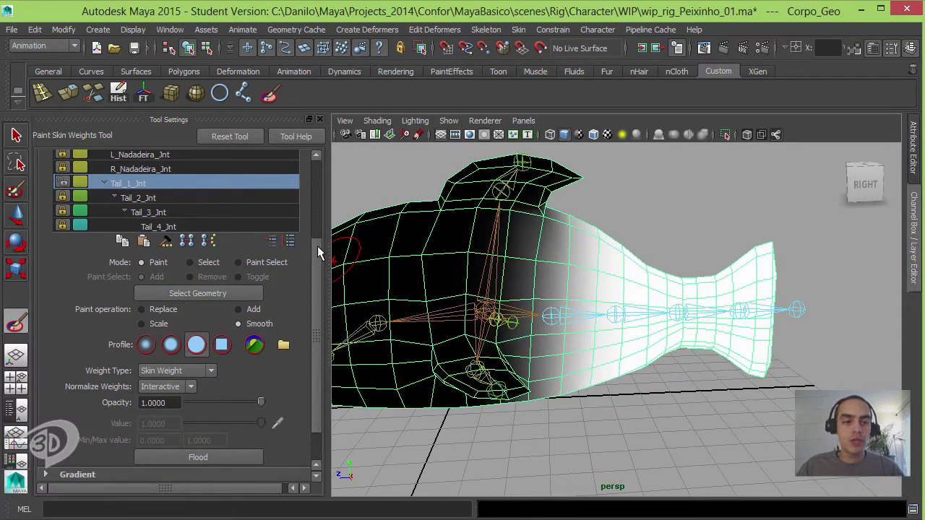
pyautogui.moveTo(317, 246); pyautogui.dragTo(316, 176)
# Compare Root_Jnt's weights, then display Tail_1_Jnt's weights on the fish.
pyautogui.click(116, 226)
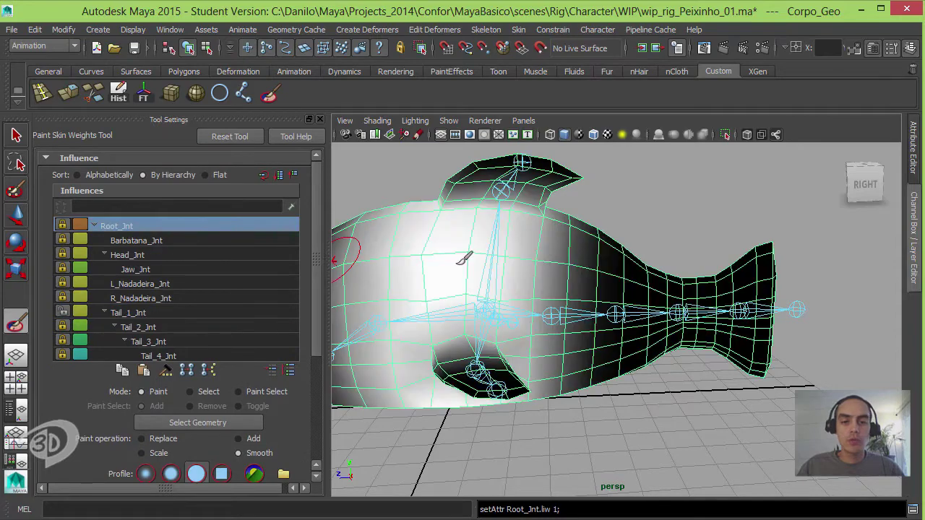
pyautogui.moveTo(506, 238)
pyautogui.keyDown('alt'); pyautogui.mouseDown()
pyautogui.moveTo(589, 231)
pyautogui.moveTo(553, 200)
pyautogui.mouseUp(); pyautogui.keyUp('alt')
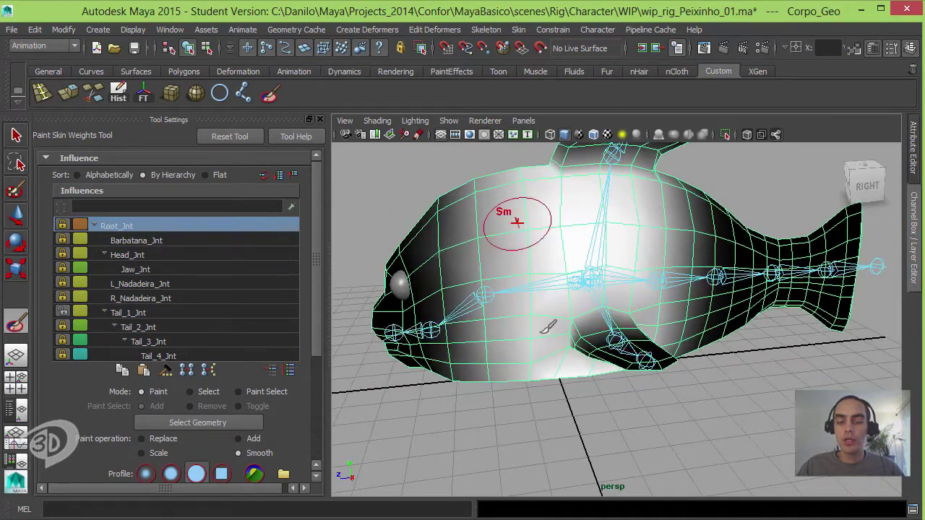
pyautogui.keyDown('alt'); pyautogui.moveTo(557, 261); pyautogui.dragTo(534, 261, button='middle'); pyautogui.keyUp('alt')
pyautogui.scroll(2, 540, 264)
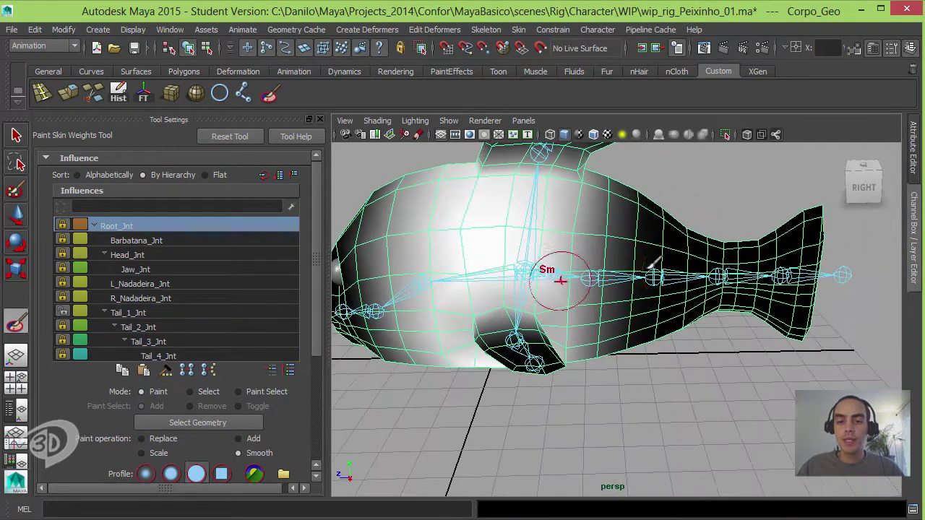
pyautogui.click(130, 315)
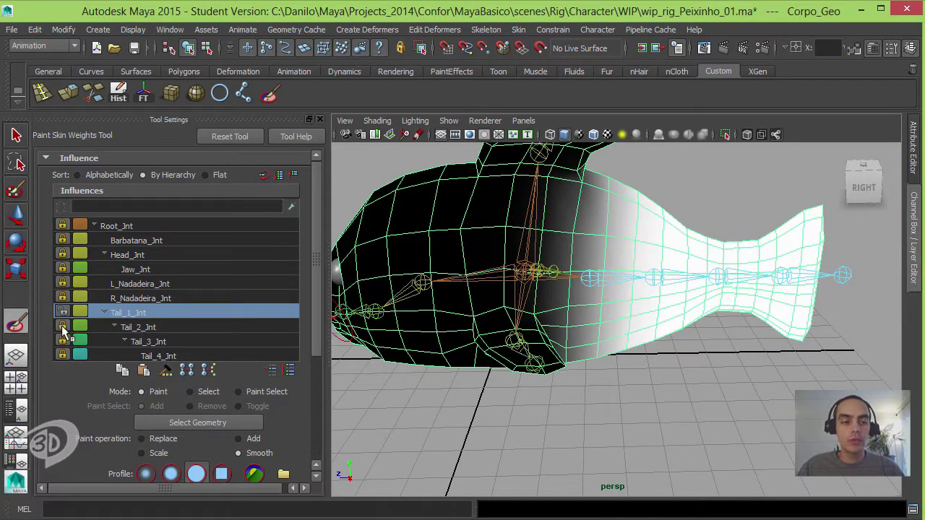
# Paint Tail_2_Jnt at full weight over the rear body and tail of the fish.
pyautogui.click(141, 329)
pyautogui.keyDown('alt'); pyautogui.moveTo(564, 318); pyautogui.dragTo(620, 323); pyautogui.keyUp('alt')
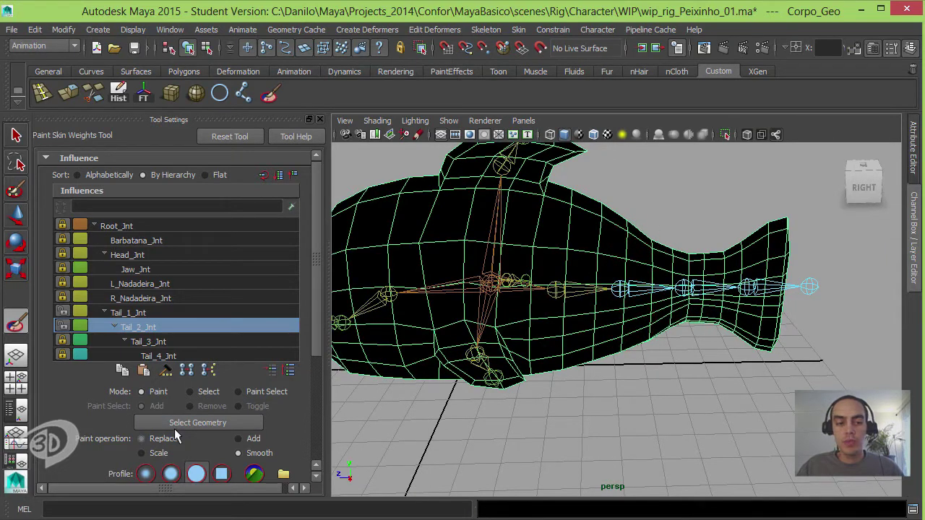
pyautogui.moveTo(601, 267)
pyautogui.mouseDown()
pyautogui.moveTo(762, 235)
pyautogui.moveTo(790, 268)
pyautogui.moveTo(593, 242)
pyautogui.moveTo(436, 307)
pyautogui.moveTo(488, 248)
pyautogui.moveTo(593, 311)
pyautogui.mouseUp()
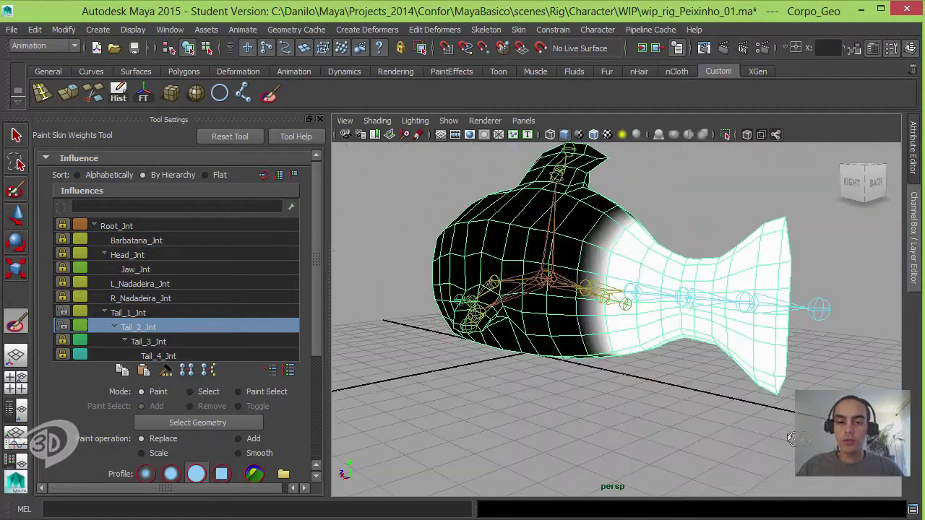
# Flood-smooth Tail_2_Jnt's weights twice, then display Tail_1_Jnt's weights for comparison.
pyautogui.keyDown('alt'); pyautogui.moveTo(498, 347); pyautogui.dragTo(650, 318); pyautogui.keyUp('alt')
pyautogui.keyDown('alt'); pyautogui.moveTo(448, 375); pyautogui.dragTo(405, 390); pyautogui.keyUp('alt')
pyautogui.click(238, 453)
pyautogui.scroll(-5, 239, 453)
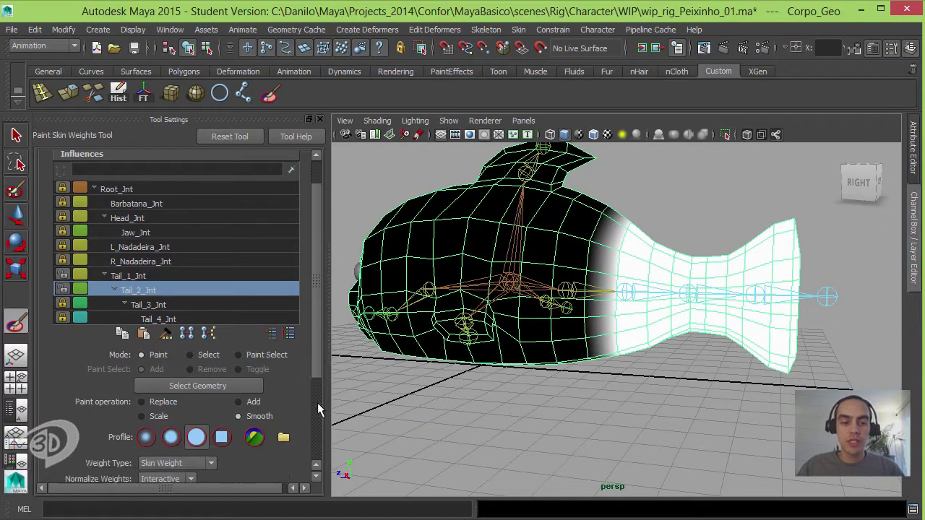
pyautogui.click(243, 465)
pyautogui.click(243, 464)
pyautogui.keyDown('alt'); pyautogui.moveTo(374, 368); pyautogui.dragTo(614, 337); pyautogui.keyUp('alt')
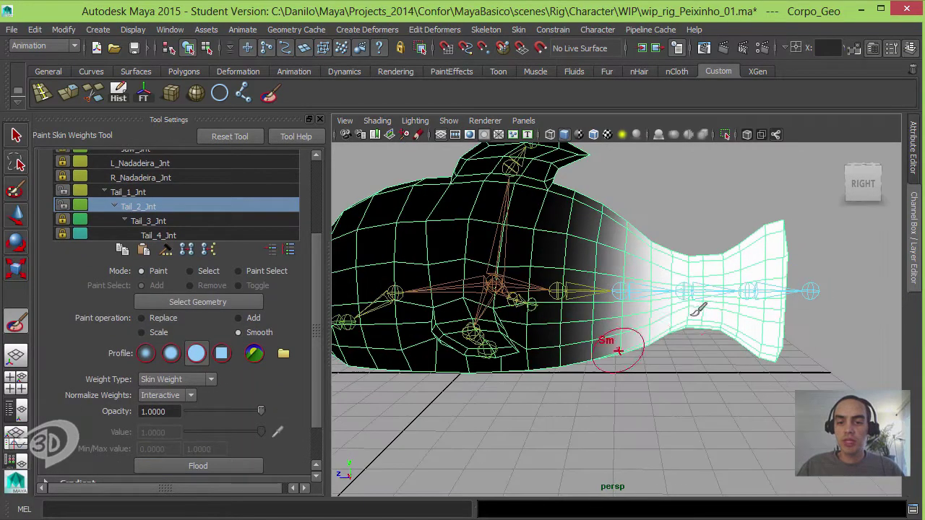
pyautogui.click(138, 193)
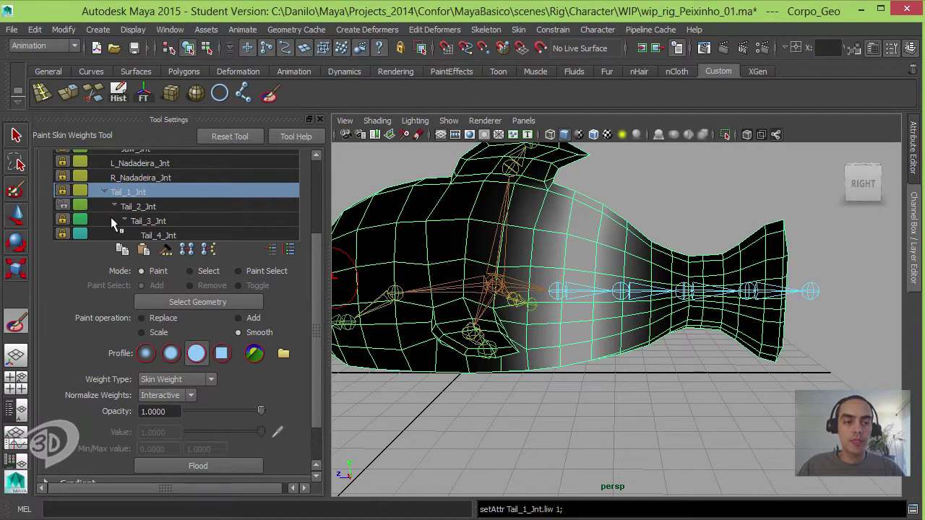
# Paint Tail_3_Jnt at full Replace value onto both sides of the narrow tail section.
pyautogui.click(148, 222)
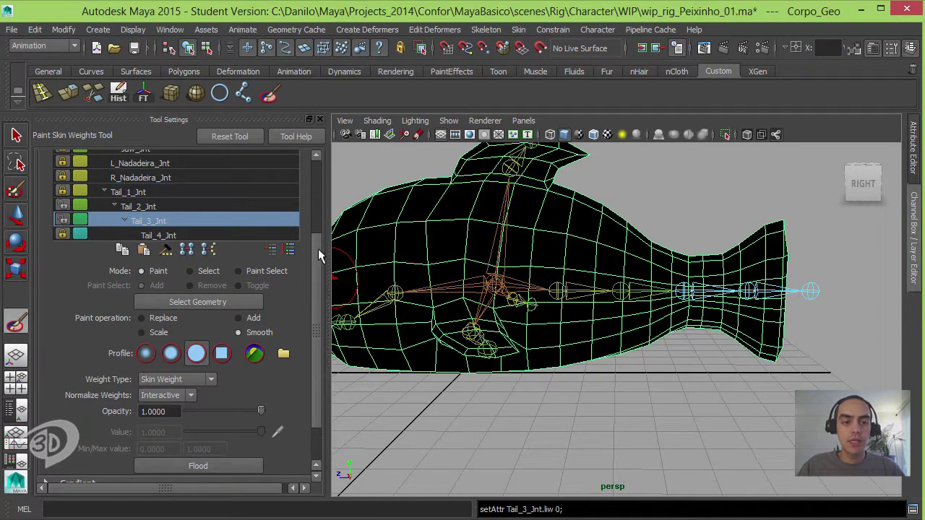
pyautogui.scroll(1, 313, 249)
pyautogui.click(174, 331)
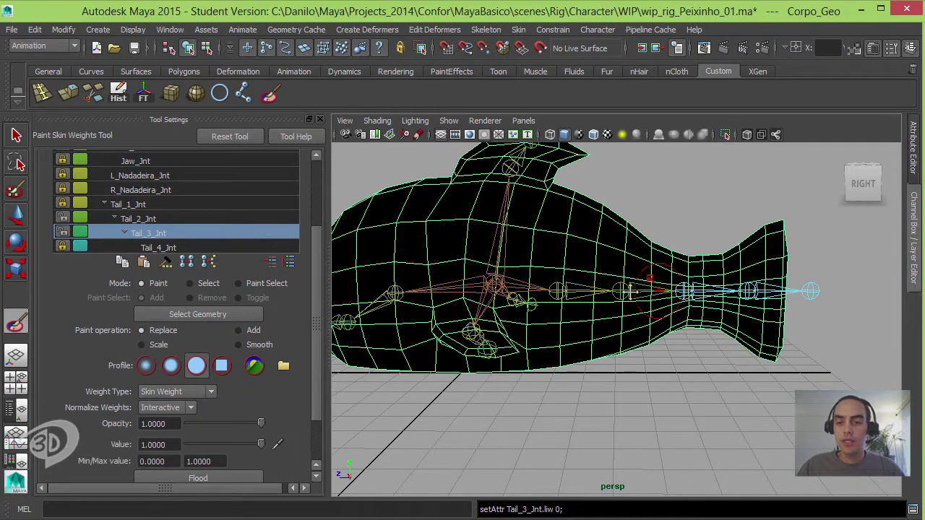
pyautogui.moveTo(672, 274)
pyautogui.keyDown('alt'); pyautogui.mouseDown()
pyautogui.moveTo(628, 267)
pyautogui.moveTo(650, 325)
pyautogui.moveTo(692, 262)
pyautogui.moveTo(731, 347)
pyautogui.mouseUp(); pyautogui.keyUp('alt')
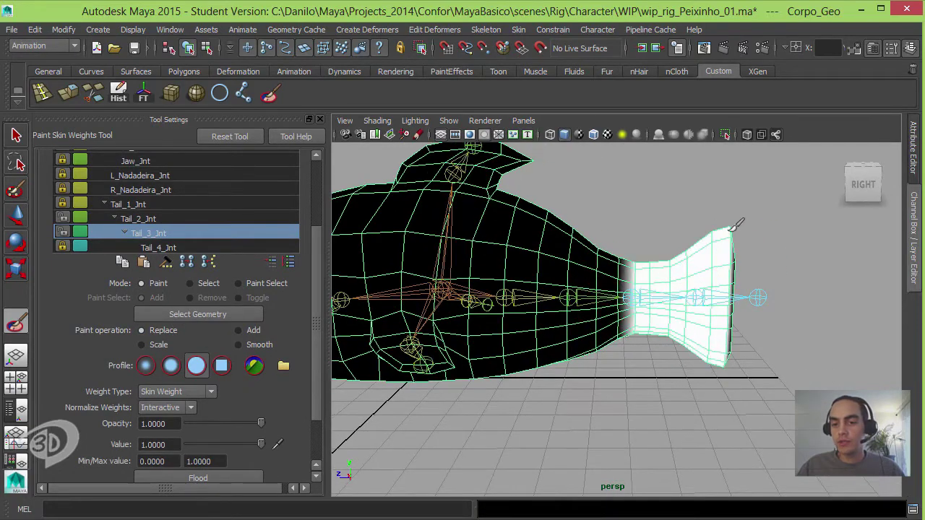
pyautogui.moveTo(661, 329)
pyautogui.keyDown('alt'); pyautogui.mouseDown()
pyautogui.moveTo(413, 313)
pyautogui.moveTo(578, 246)
pyautogui.mouseUp(); pyautogui.keyUp('alt')
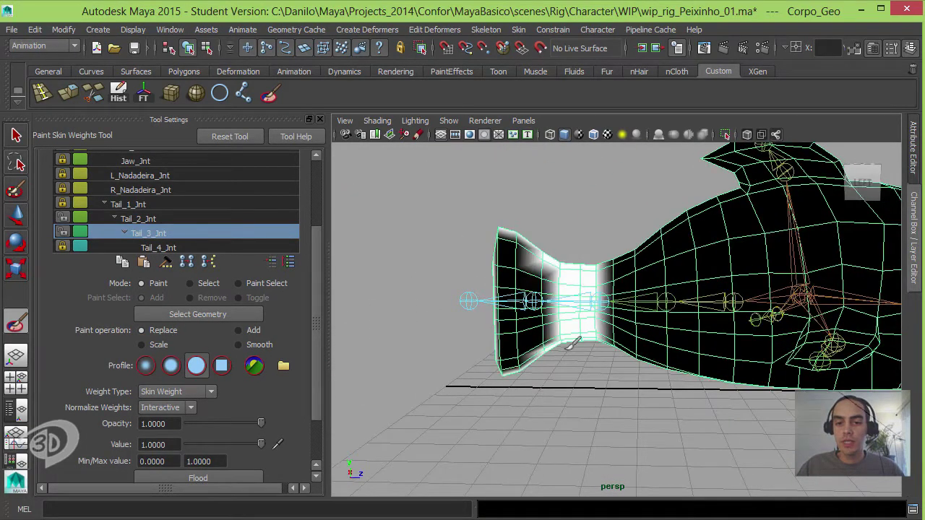
pyautogui.moveTo(571, 345); pyautogui.dragTo(505, 246)
pyautogui.moveTo(512, 335)
pyautogui.keyDown('alt'); pyautogui.mouseDown()
pyautogui.moveTo(538, 363)
pyautogui.moveTo(750, 355)
pyautogui.mouseUp(); pyautogui.keyUp('alt')
# Flood-smooth Tail_3_Jnt's weights to blend the tail into the body.
pyautogui.click(239, 345)
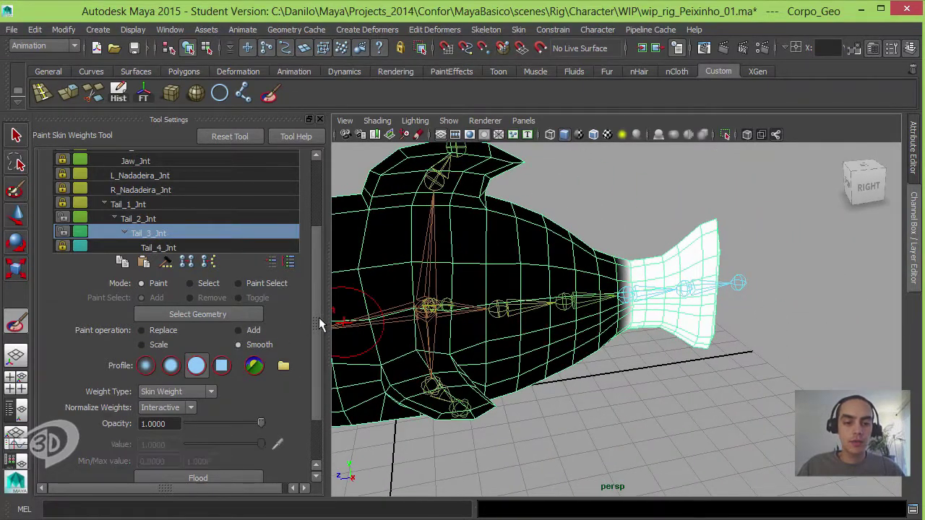
pyautogui.scroll(-2, 319, 373)
pyautogui.click(236, 419)
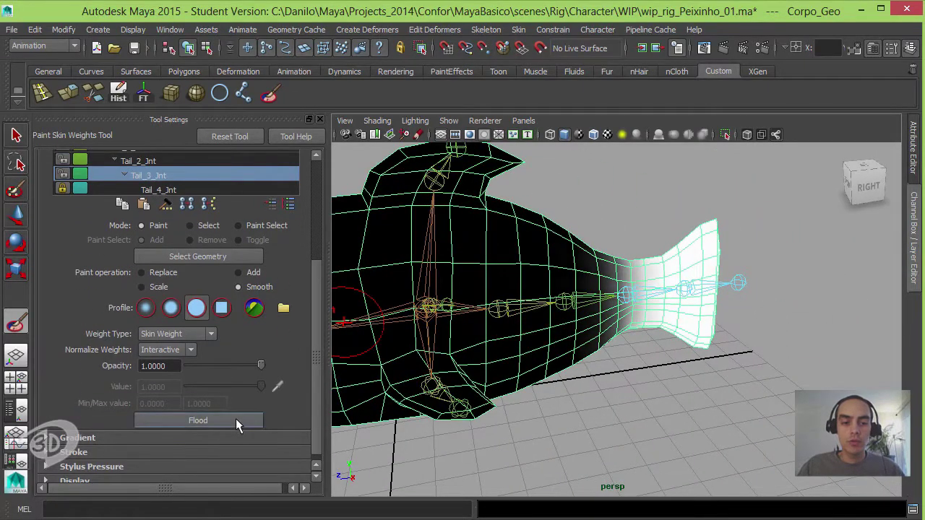
pyautogui.scroll(2, 322, 372)
pyautogui.scroll(3, 321, 372)
# Compare Tail_2_Jnt and Tail_3_Jnt weights to check the blend, then select Tail_4_Jnt.
pyautogui.click(178, 298)
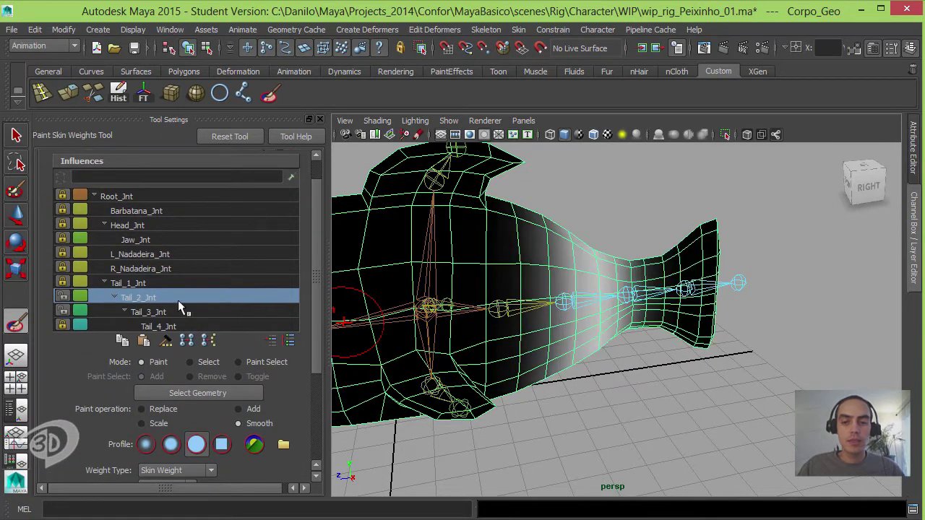
pyautogui.keyDown('alt'); pyautogui.moveTo(463, 304); pyautogui.dragTo(557, 268); pyautogui.keyUp('alt')
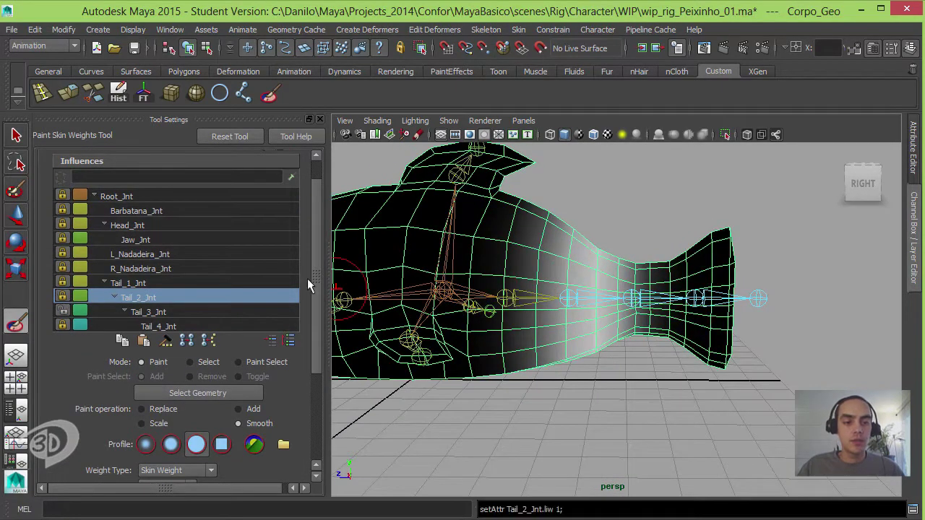
pyautogui.scroll(-1, 316, 283)
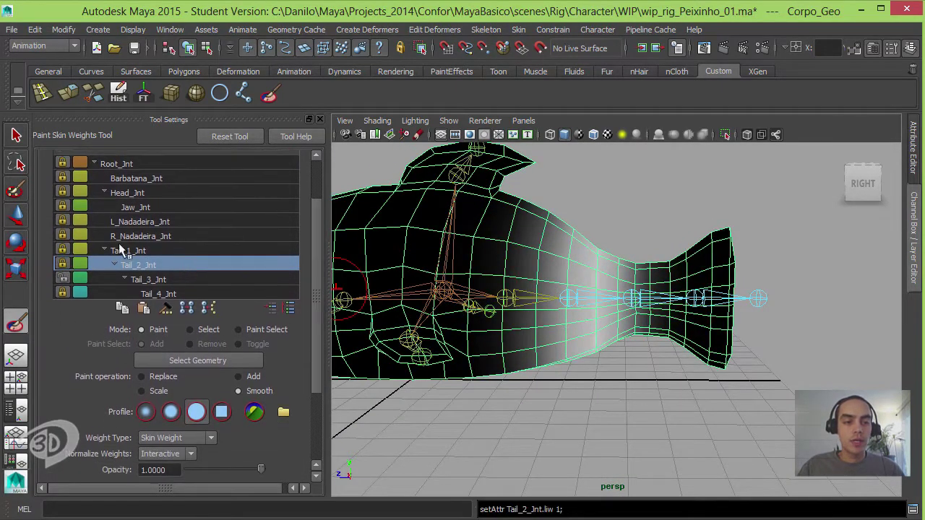
pyautogui.click(148, 280)
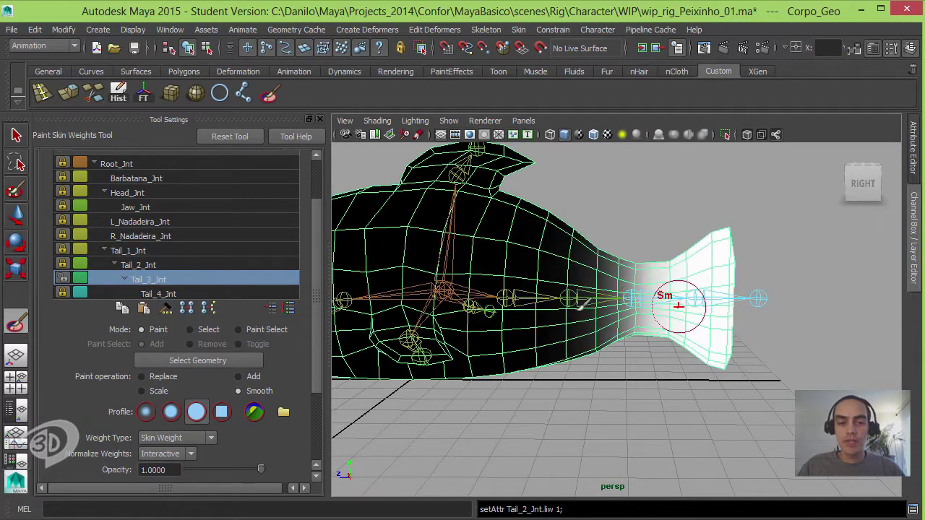
pyautogui.click(161, 294)
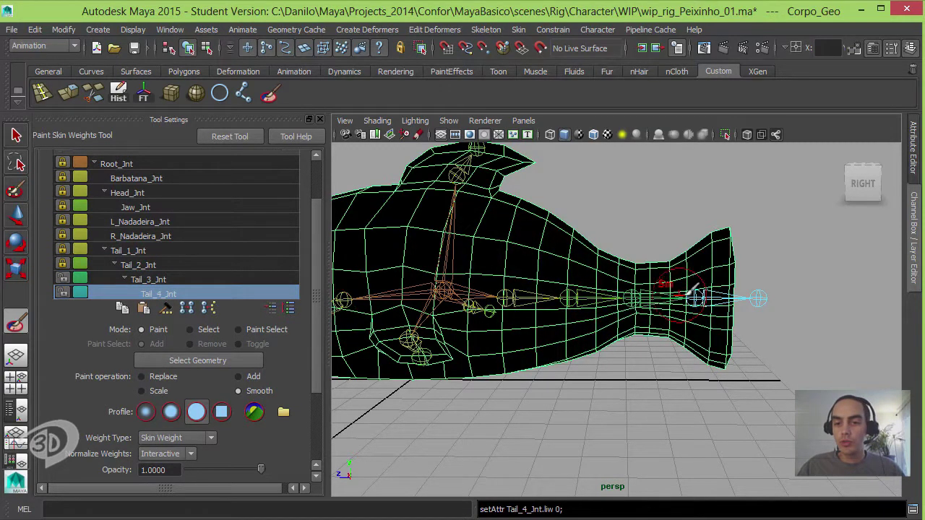
# Paint Tail_4_Jnt at full Replace value onto the tail fin tip.
pyautogui.click(169, 379)
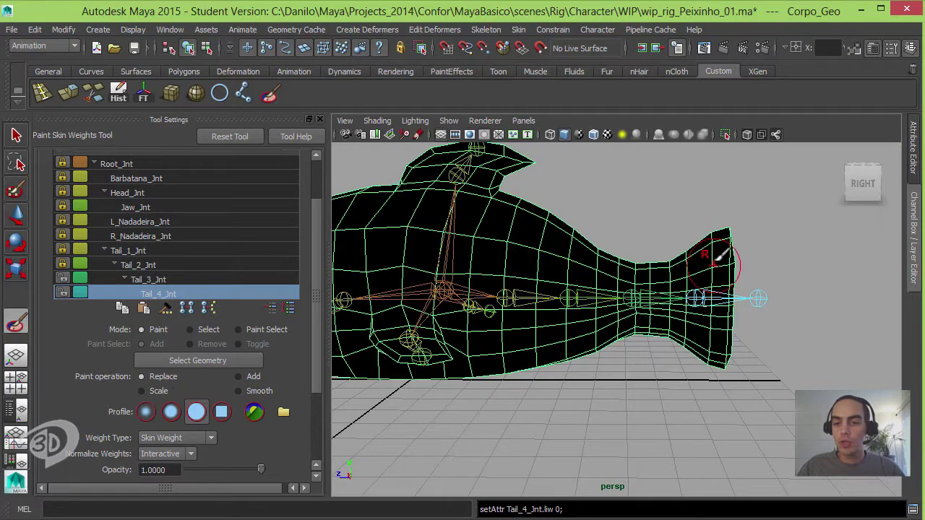
pyautogui.moveTo(717, 255); pyautogui.dragTo(725, 359)
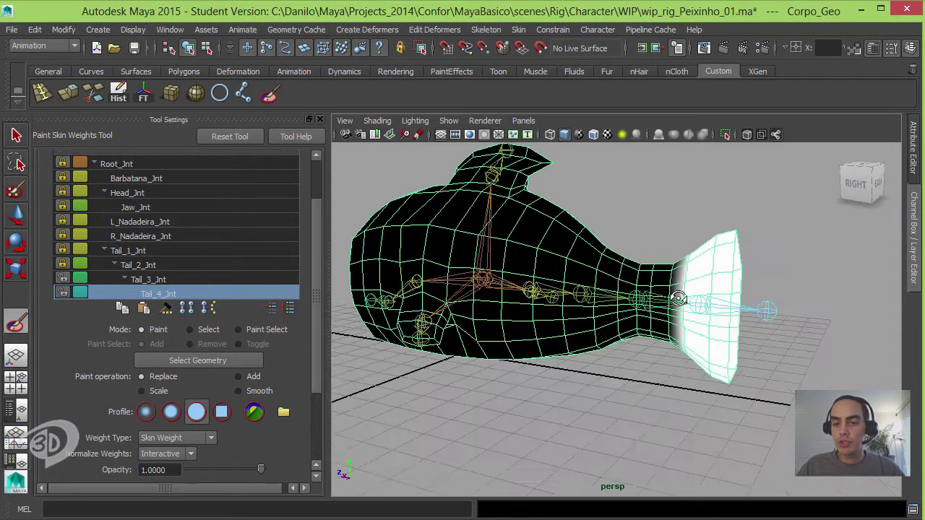
pyautogui.moveTo(746, 231)
pyautogui.keyDown('alt'); pyautogui.mouseDown()
pyautogui.moveTo(511, 253)
pyautogui.moveTo(524, 364)
pyautogui.moveTo(843, 327)
pyautogui.moveTo(593, 320)
pyautogui.mouseUp(); pyautogui.keyUp('alt')
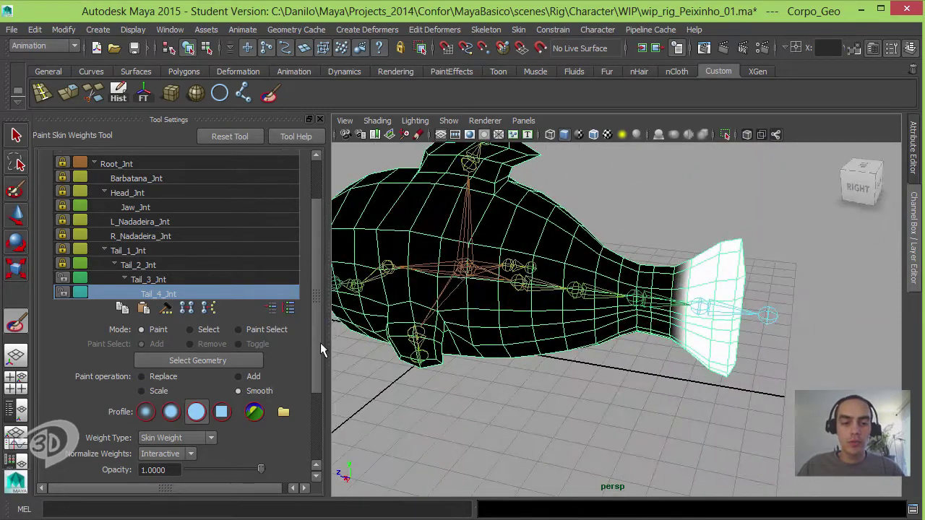
# Flood-smooth Tail_4_Jnt's weights twice to blend the tip into the tail.
pyautogui.scroll(-5, 321, 343)
pyautogui.click(238, 409)
pyautogui.click(239, 410)
pyautogui.click(241, 410)
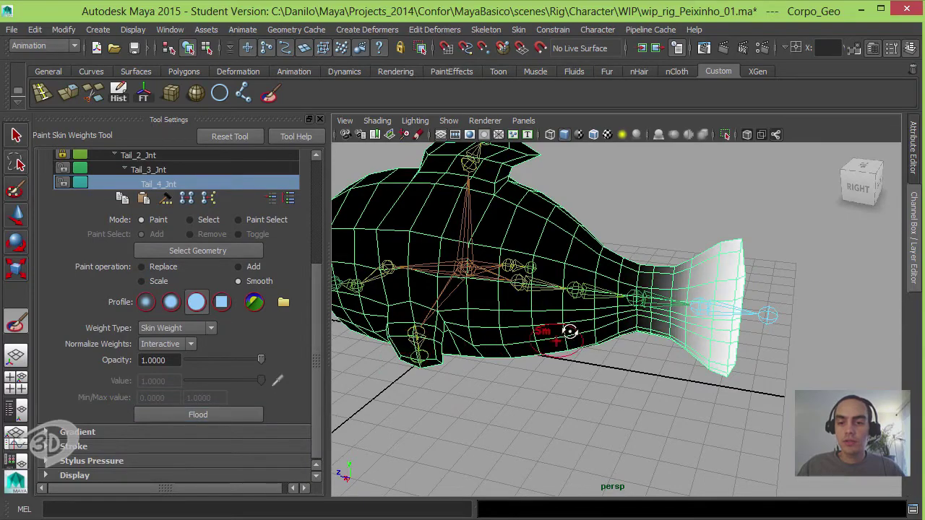
pyautogui.moveTo(570, 331)
pyautogui.keyDown('alt'); pyautogui.mouseDown()
pyautogui.moveTo(588, 320)
pyautogui.moveTo(578, 320)
pyautogui.mouseUp(); pyautogui.keyUp('alt')
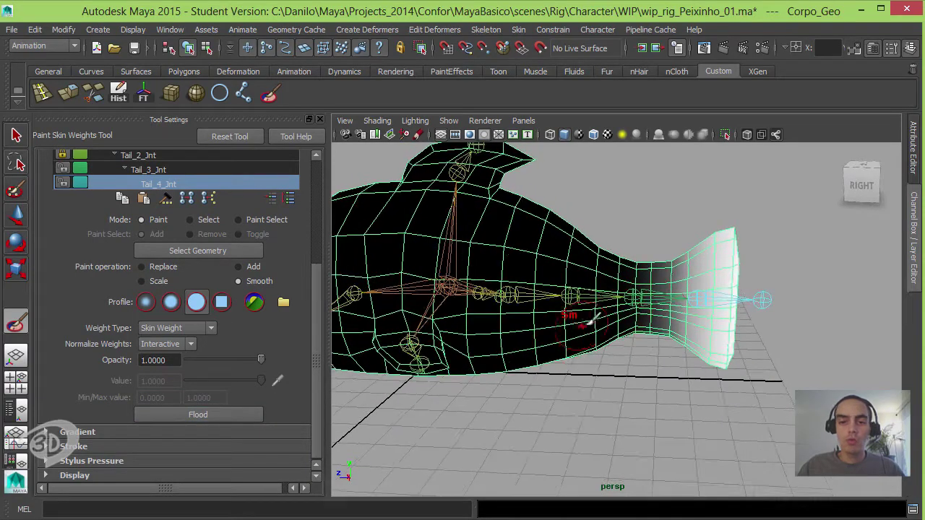
pyautogui.click(17, 244)
# Bend a tail joint to test the deformation, rotate it back to rest, and inspect the rig.
pyautogui.moveTo(607, 264)
pyautogui.keyDown('alt'); pyautogui.mouseDown()
pyautogui.moveTo(684, 262)
pyautogui.moveTo(664, 274)
pyautogui.moveTo(650, 330)
pyautogui.moveTo(615, 283)
pyautogui.mouseUp(); pyautogui.keyUp('alt')
pyautogui.moveTo(672, 308)
pyautogui.mouseDown()
pyautogui.moveTo(668, 334)
pyautogui.moveTo(715, 282)
pyautogui.moveTo(729, 250)
pyautogui.mouseUp()
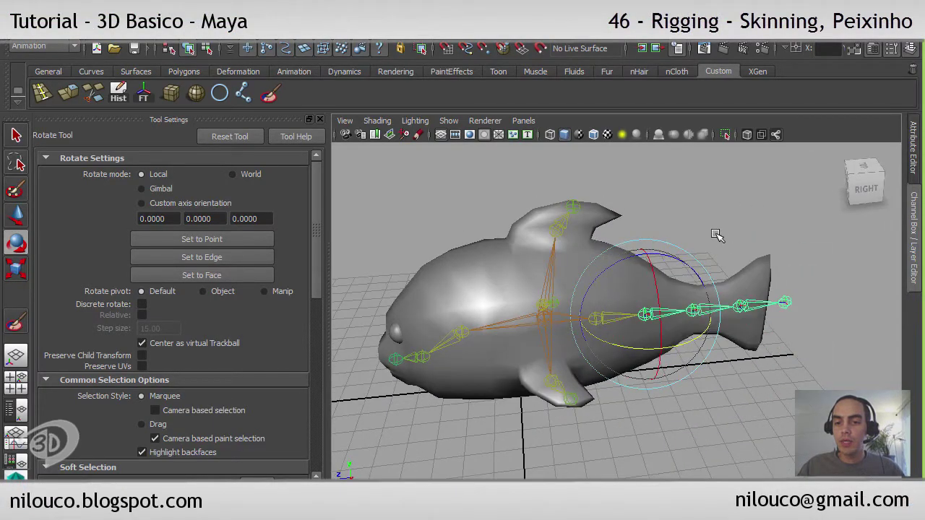
pyautogui.moveTo(732, 334); pyautogui.dragTo(777, 258)
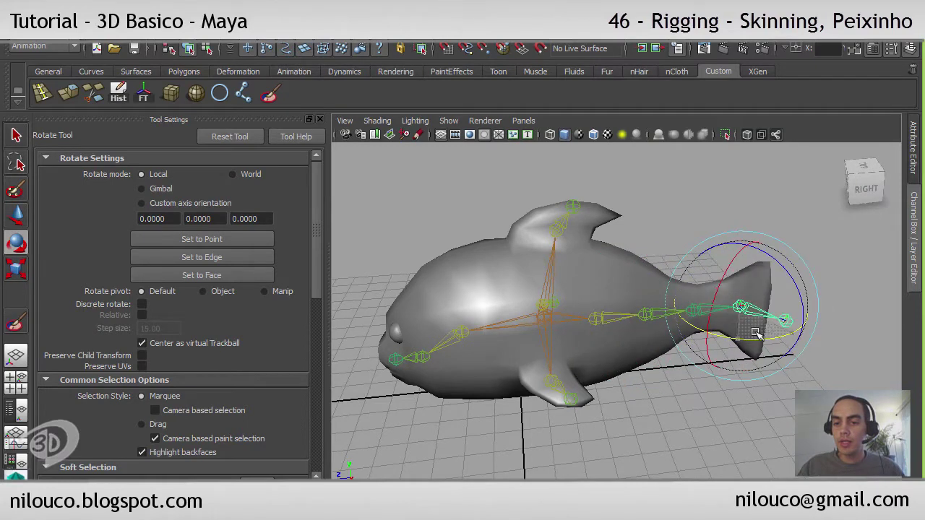
pyautogui.keyDown('alt'); pyautogui.moveTo(755, 332); pyautogui.dragTo(727, 359); pyautogui.keyUp('alt')
pyautogui.moveTo(682, 320)
pyautogui.keyDown('alt'); pyautogui.mouseDown()
pyautogui.moveTo(734, 308)
pyautogui.moveTo(747, 315)
pyautogui.moveTo(652, 265)
pyautogui.moveTo(654, 296)
pyautogui.moveTo(659, 288)
pyautogui.moveTo(665, 301)
pyautogui.moveTo(648, 296)
pyautogui.mouseUp(); pyautogui.keyUp('alt')
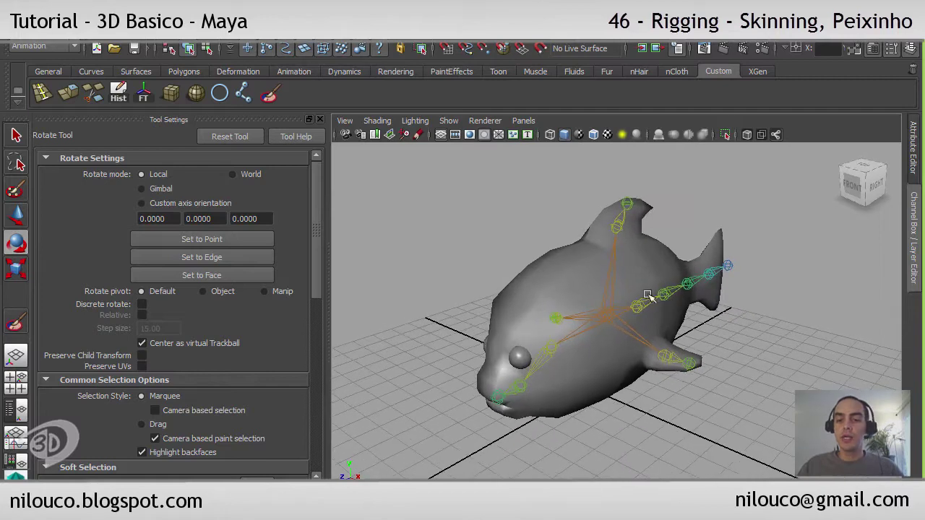